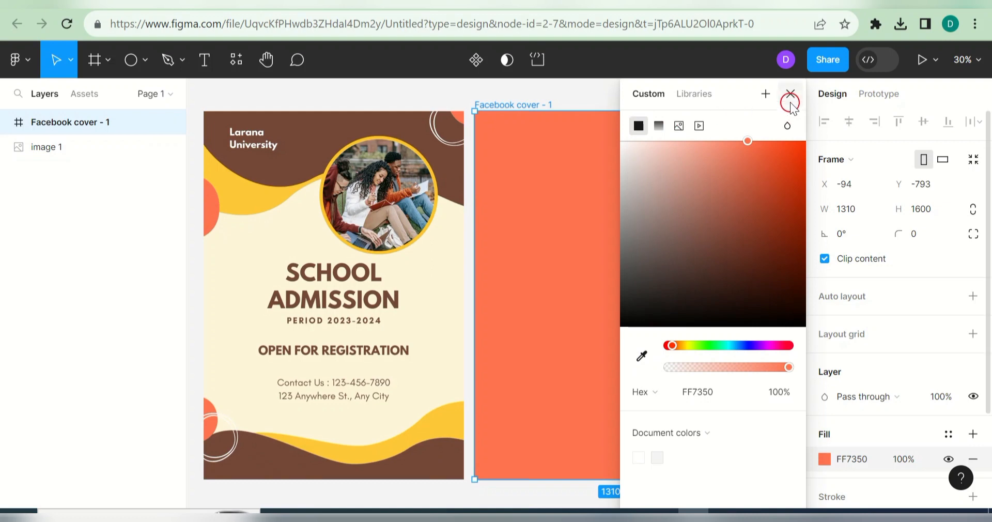
# Step: Draw a grey ellipse over the cover's top-left corner and enlarge it to about 919×660
pyautogui.click(791, 94)
pyautogui.click(383, 98)
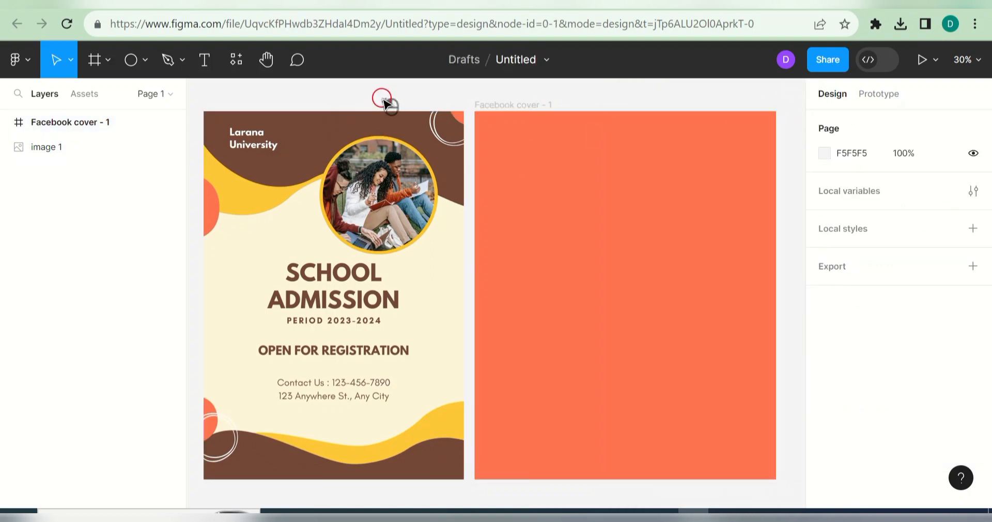
pyautogui.click(145, 60)
pyautogui.click(137, 150)
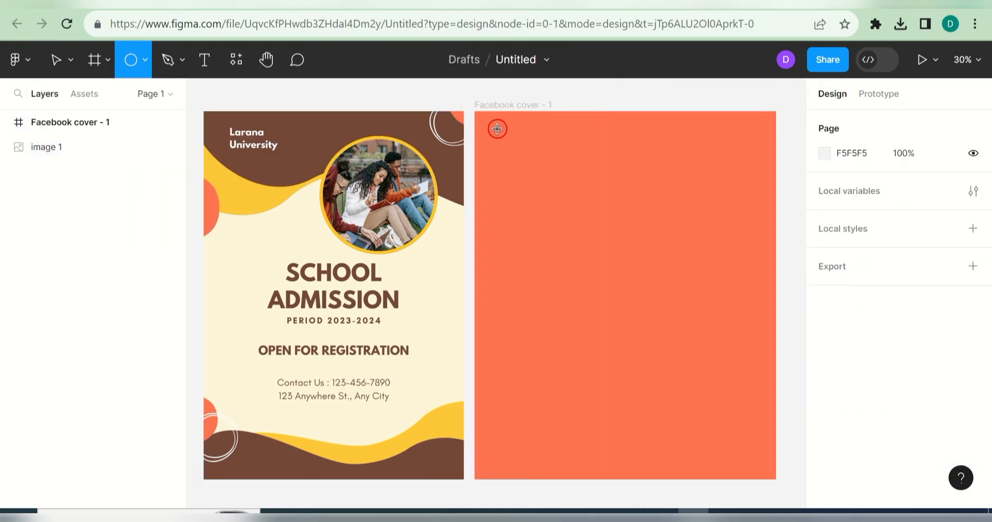
pyautogui.moveTo(475, 117); pyautogui.dragTo(653, 251)
pyautogui.moveTo(601, 212); pyautogui.dragTo(589, 159)
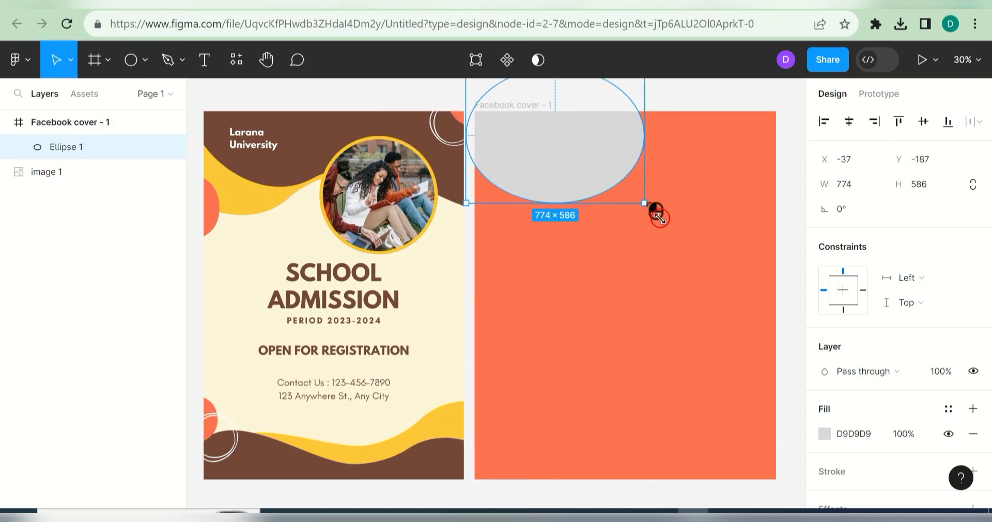
pyautogui.moveTo(658, 214); pyautogui.dragTo(677, 219)
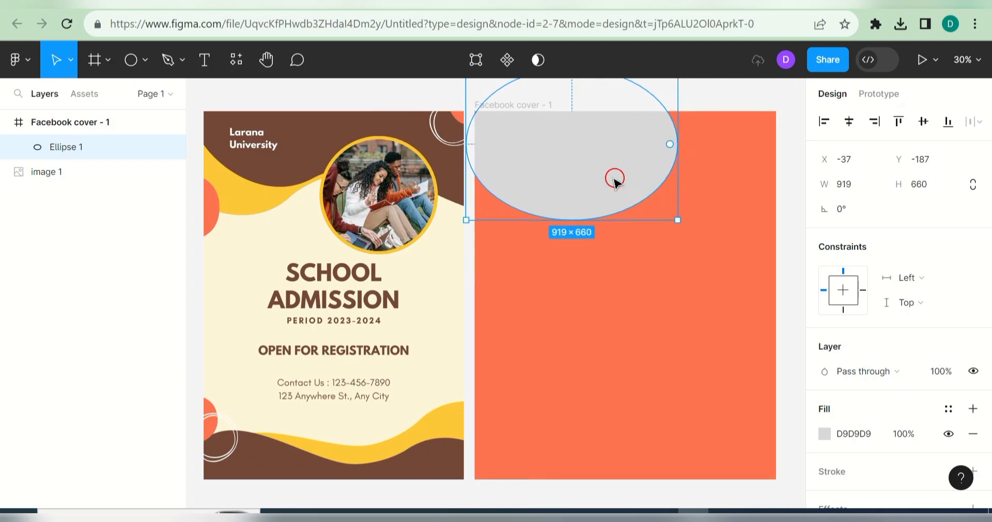
pyautogui.moveTo(573, 148); pyautogui.dragTo(573, 135)
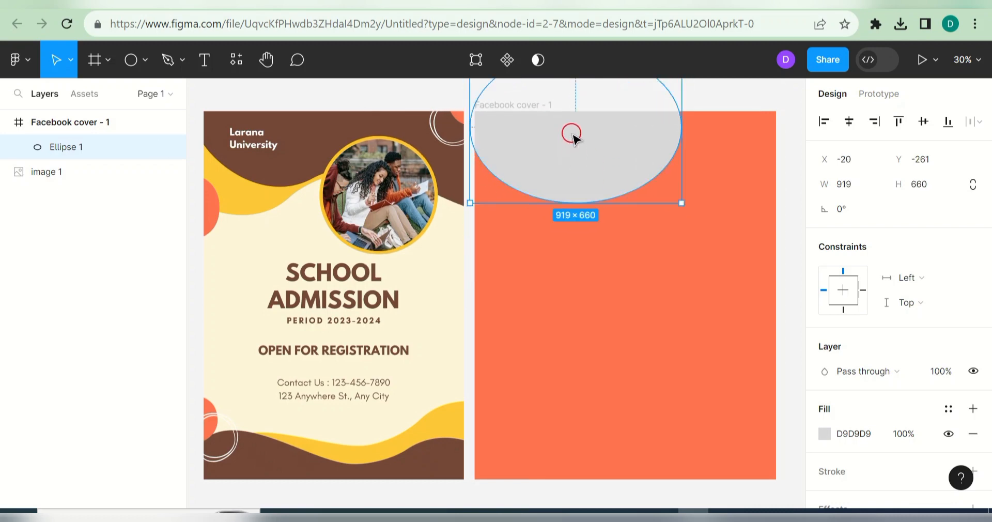
# Step: Edit the ellipse's points, pulling the right point up to bend it into a wavy blob
pyautogui.doubleClick(573, 136)
pyautogui.moveTo(577, 202); pyautogui.dragTo(614, 210)
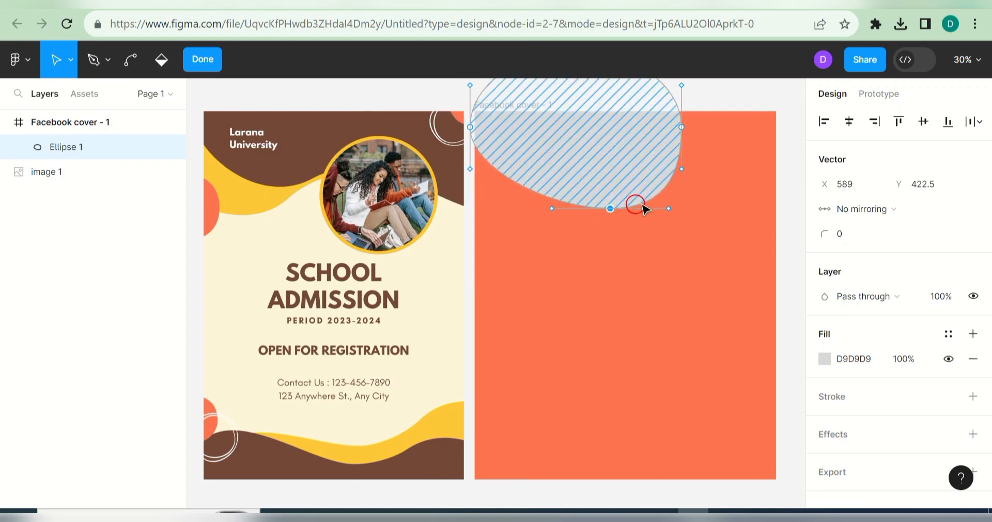
pyautogui.moveTo(680, 174); pyautogui.dragTo(616, 118)
pyautogui.moveTo(611, 209)
pyautogui.mouseDown()
pyautogui.moveTo(610, 194)
pyautogui.moveTo(609, 214)
pyautogui.mouseUp()
pyautogui.click(671, 249)
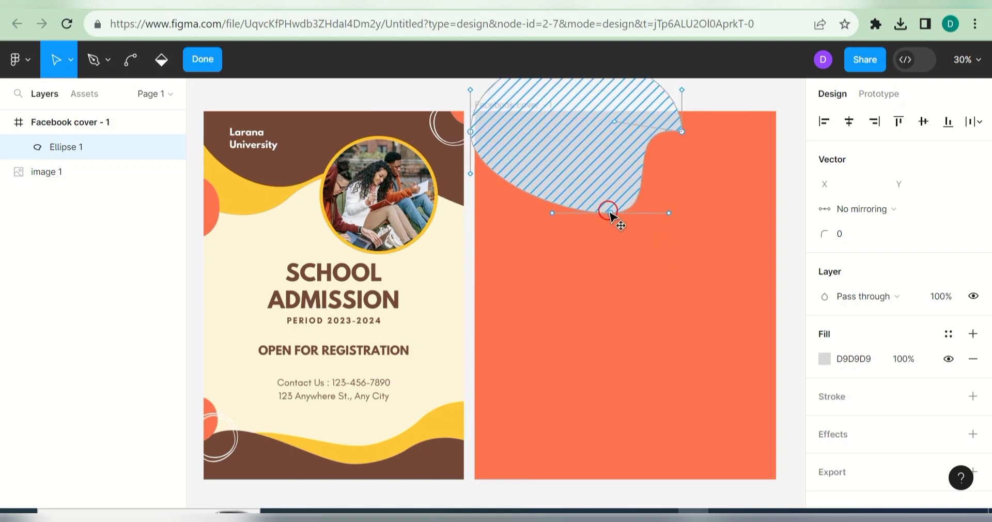
pyautogui.click(624, 232)
pyautogui.click(668, 231)
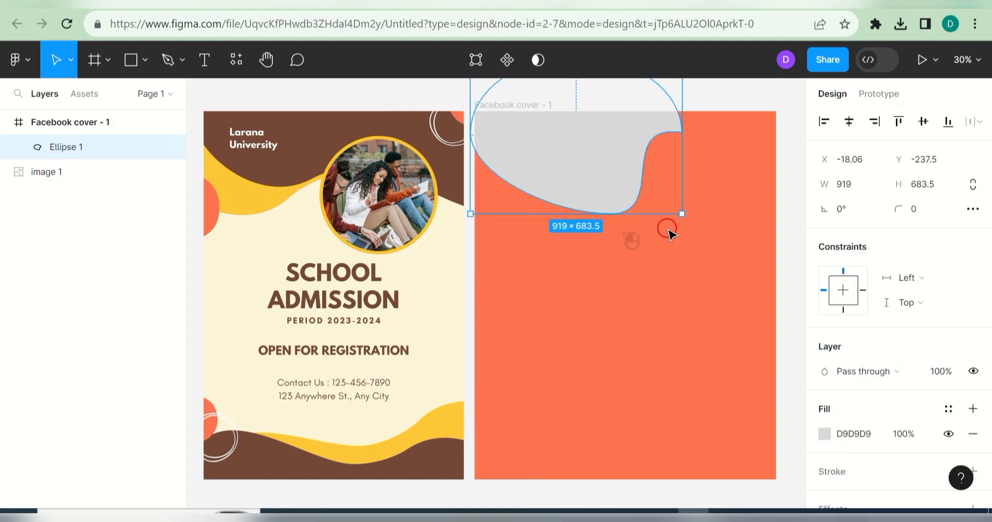
pyautogui.click(731, 183)
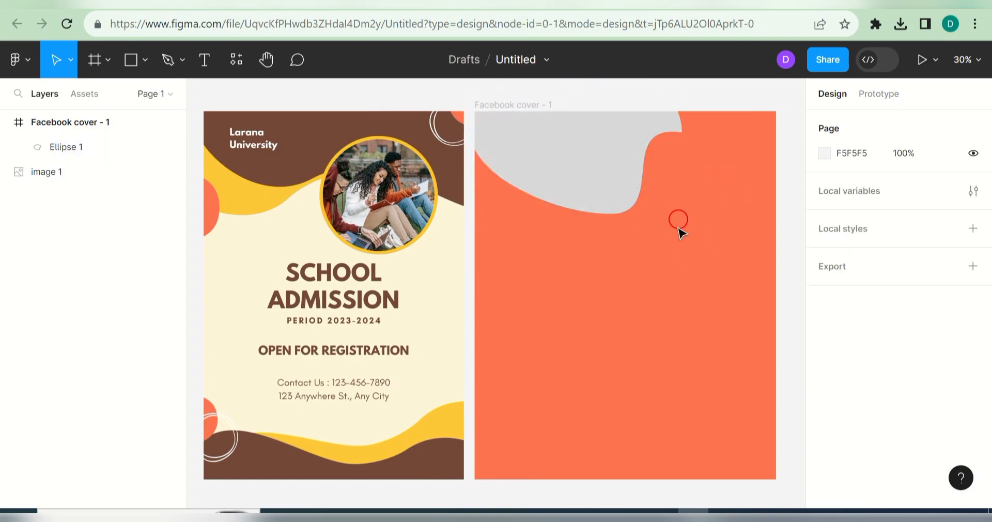
# Step: Draw a second circle on the cover, enlarge it and move it near the top
pyautogui.click(146, 61)
pyautogui.click(144, 151)
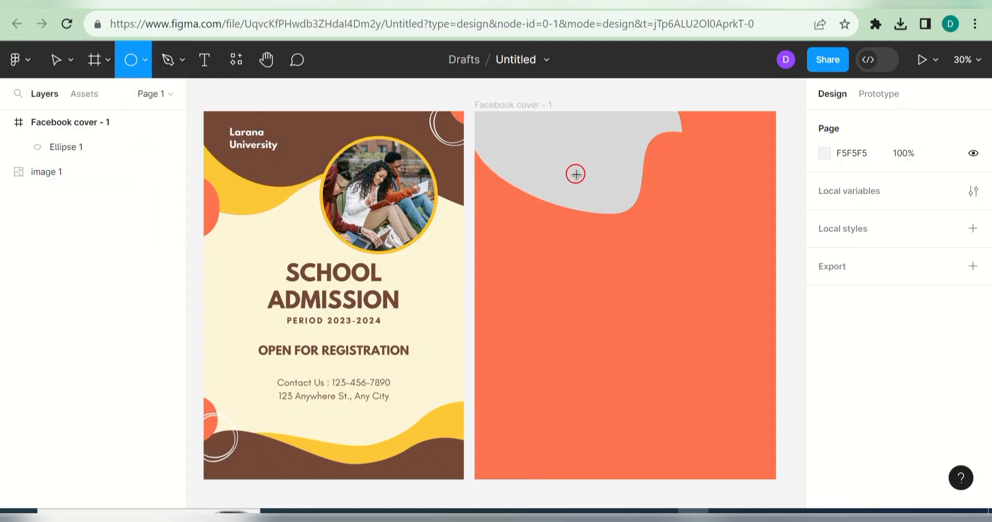
pyautogui.doubleClick(632, 171)
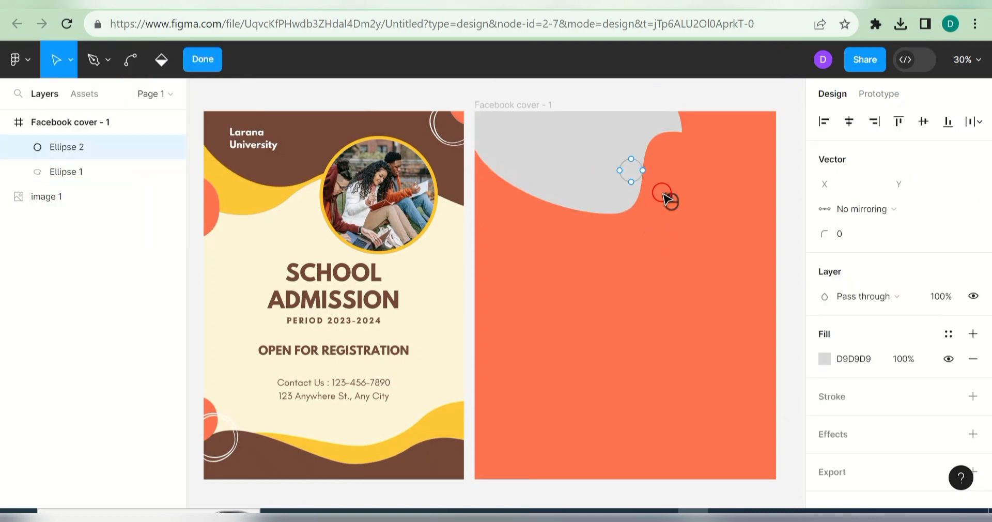
pyautogui.click(683, 179)
pyautogui.click(639, 180)
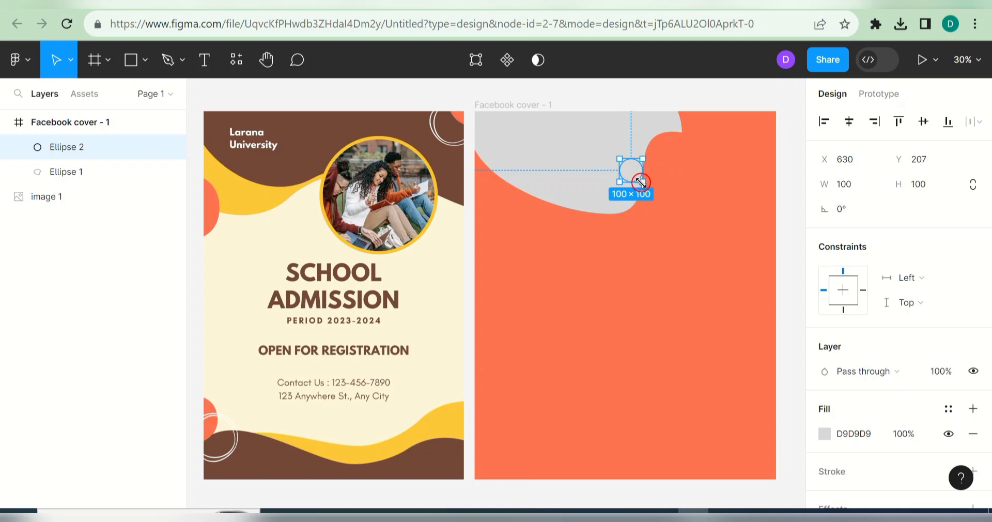
pyautogui.moveTo(641, 182); pyautogui.dragTo(712, 250)
pyautogui.click(730, 292)
pyautogui.moveTo(672, 204); pyautogui.dragTo(667, 176)
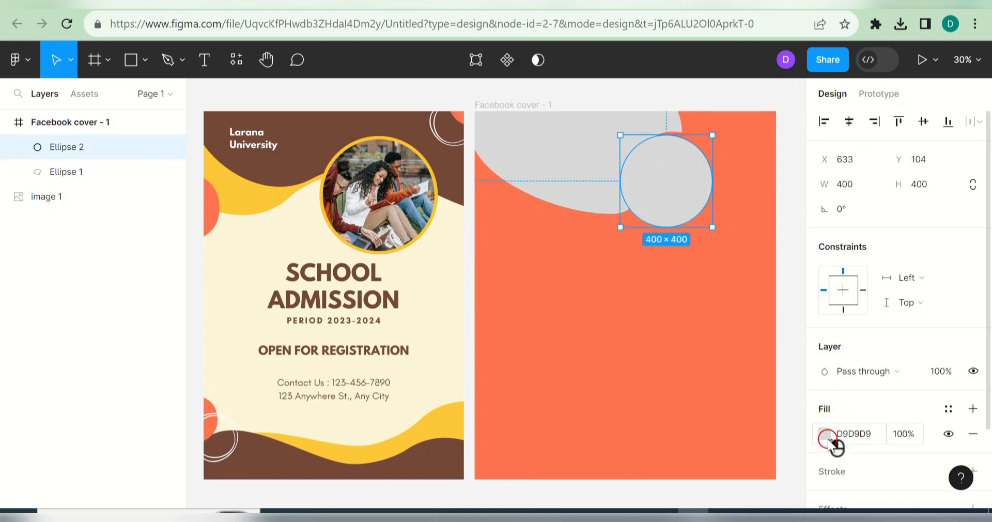
# Step: Set the circle's fill to near-white FBF8FA
pyautogui.click(827, 438)
pyautogui.click(740, 383)
pyautogui.moveTo(682, 351); pyautogui.dragTo(778, 352)
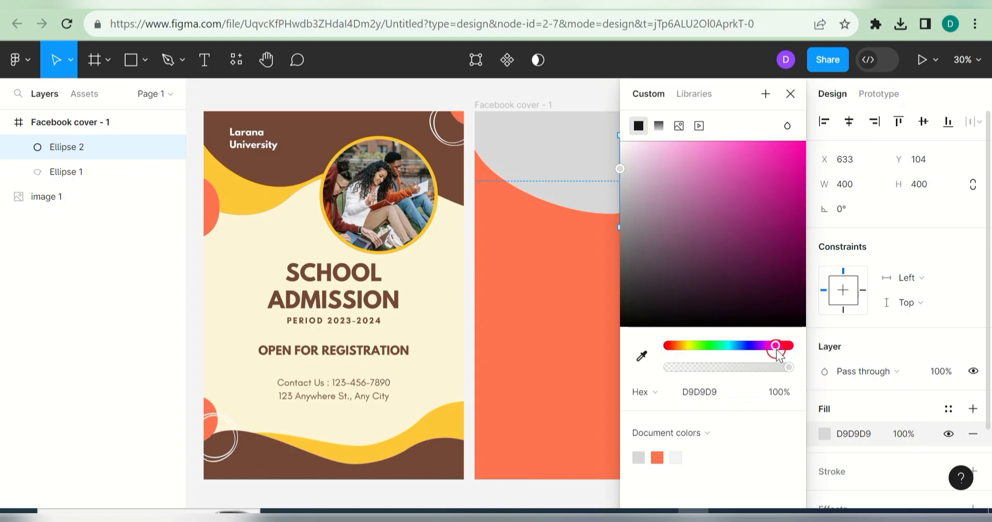
pyautogui.moveTo(623, 169); pyautogui.dragTo(742, 179)
pyautogui.moveTo(737, 102); pyautogui.dragTo(511, 133)
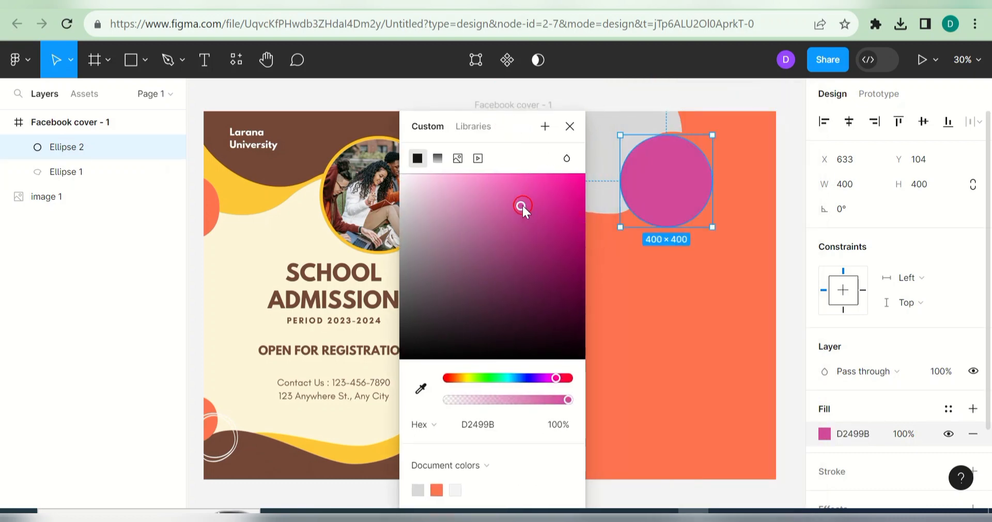
pyautogui.moveTo(522, 204); pyautogui.dragTo(402, 181)
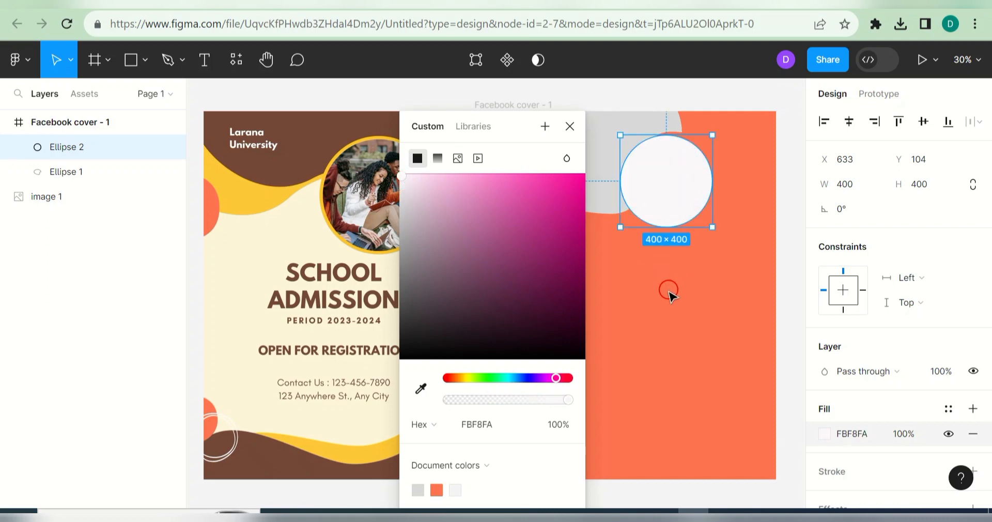
pyautogui.click(667, 299)
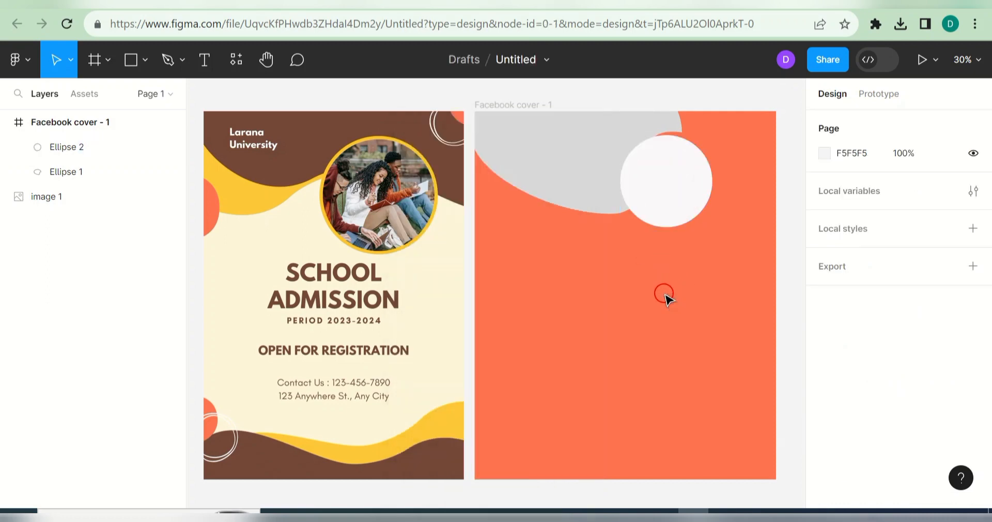
# Step: Reposition the white circle and grey blob, enlarging the blob to 1072×723
pyautogui.moveTo(669, 176); pyautogui.dragTo(707, 236)
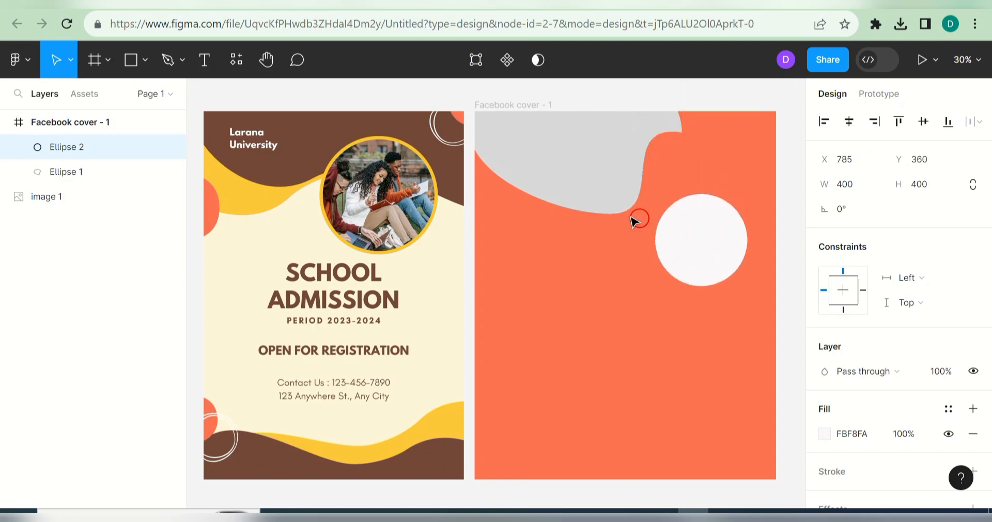
pyautogui.moveTo(612, 199); pyautogui.dragTo(587, 173)
pyautogui.moveTo(700, 244); pyautogui.dragTo(649, 251)
pyautogui.click(596, 163)
pyautogui.moveTo(659, 191); pyautogui.dragTo(697, 205)
# Step: Move the white circle up and right and resize it to 503×503
pyautogui.click(689, 243)
pyautogui.moveTo(690, 243); pyautogui.dragTo(708, 172)
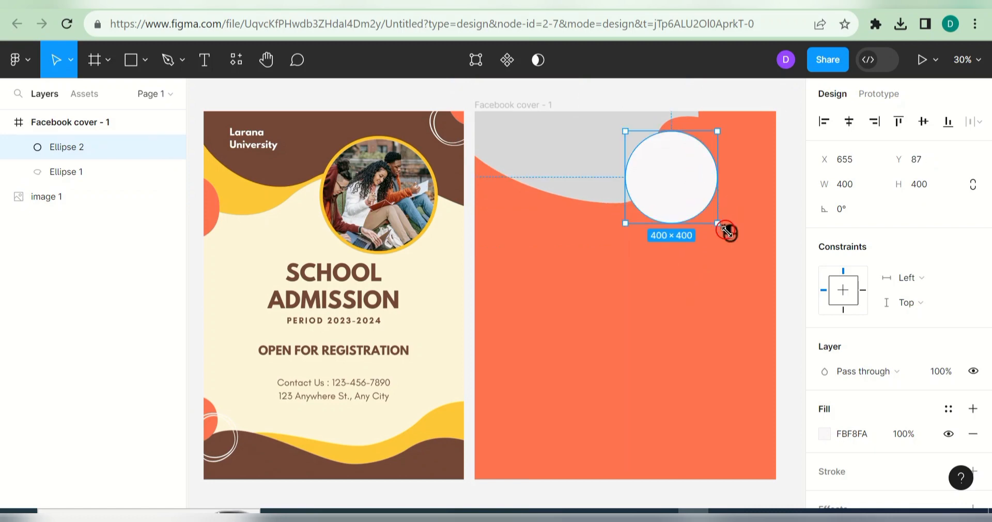
pyautogui.moveTo(728, 232); pyautogui.dragTo(741, 244)
pyautogui.moveTo(715, 212); pyautogui.dragTo(693, 199)
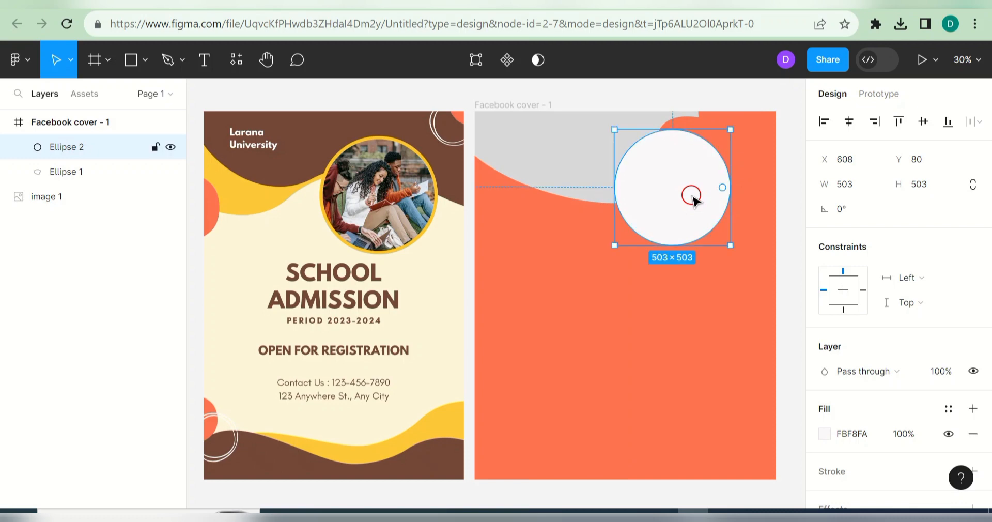
pyautogui.click(583, 176)
# Step: Duplicate the grey blob, flip the copy horizontally and move it to the top-right
pyautogui.hotkey('ctrl', 'd')
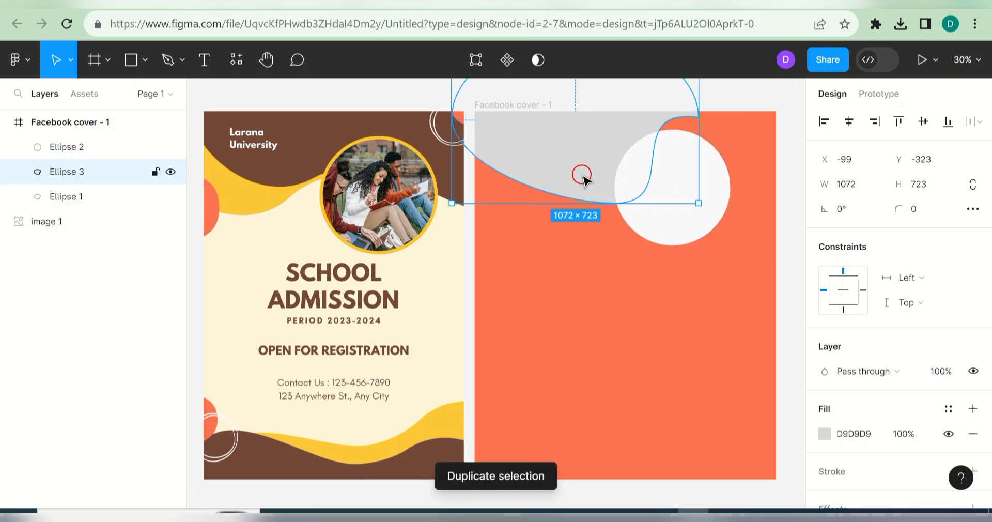
pyautogui.moveTo(643, 270); pyautogui.dragTo(652, 295)
pyautogui.rightClick(651, 295)
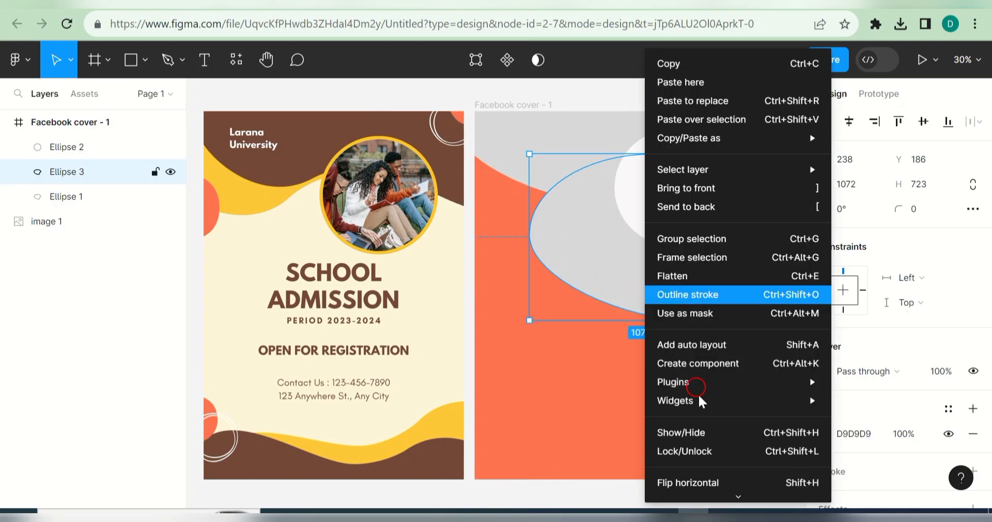
pyautogui.click(701, 483)
pyautogui.moveTo(714, 215); pyautogui.dragTo(399, 202)
pyautogui.moveTo(550, 502); pyautogui.dragTo(366, 502)
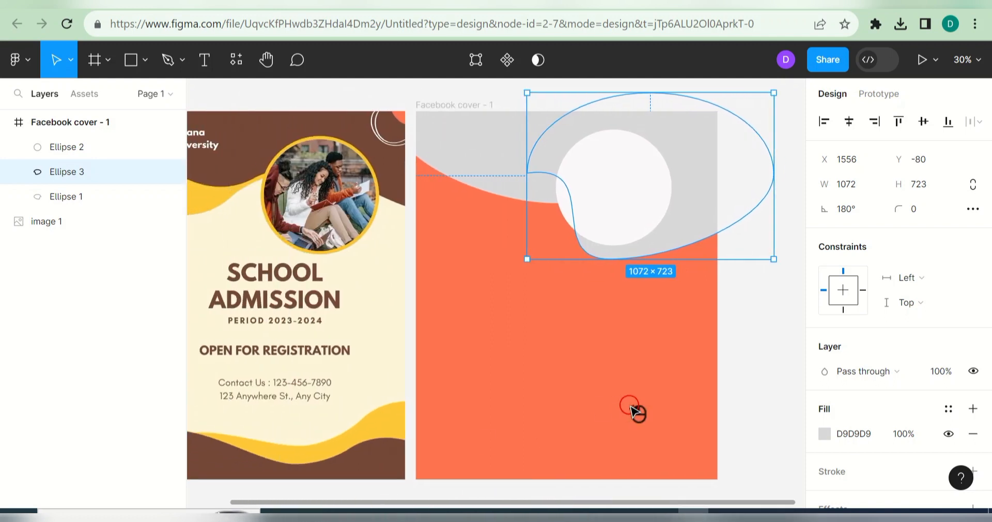
pyautogui.click(631, 407)
pyautogui.click(628, 206)
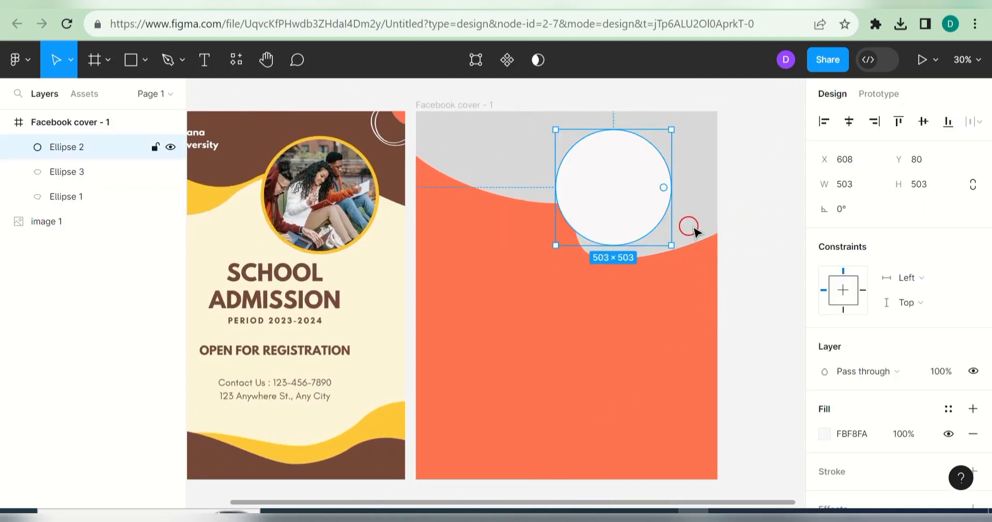
pyautogui.click(710, 225)
pyautogui.moveTo(705, 215)
pyautogui.mouseDown()
pyautogui.moveTo(703, 205)
pyautogui.moveTo(706, 218)
pyautogui.mouseUp()
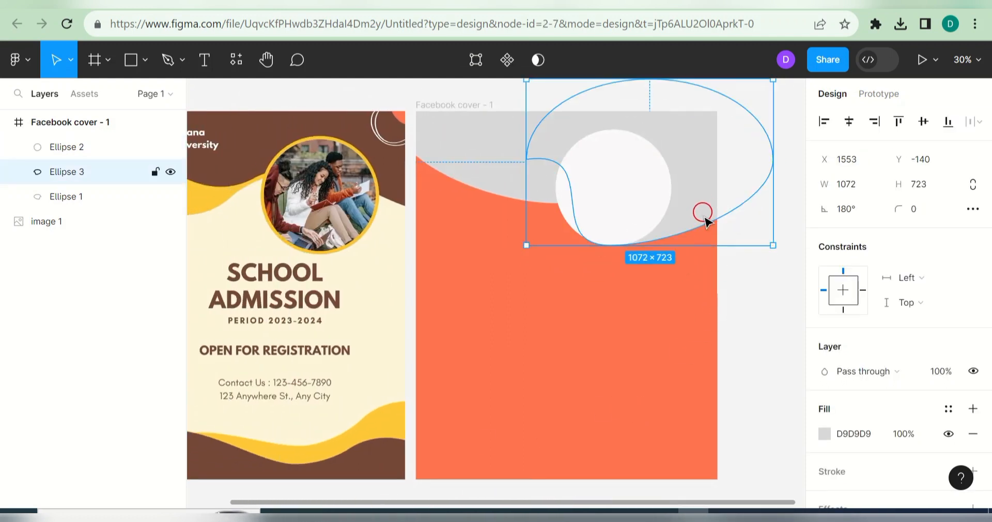
# Step: Pull one of the copy's points up and right to reshape it into a sweeping wave
pyautogui.doubleClick(706, 192)
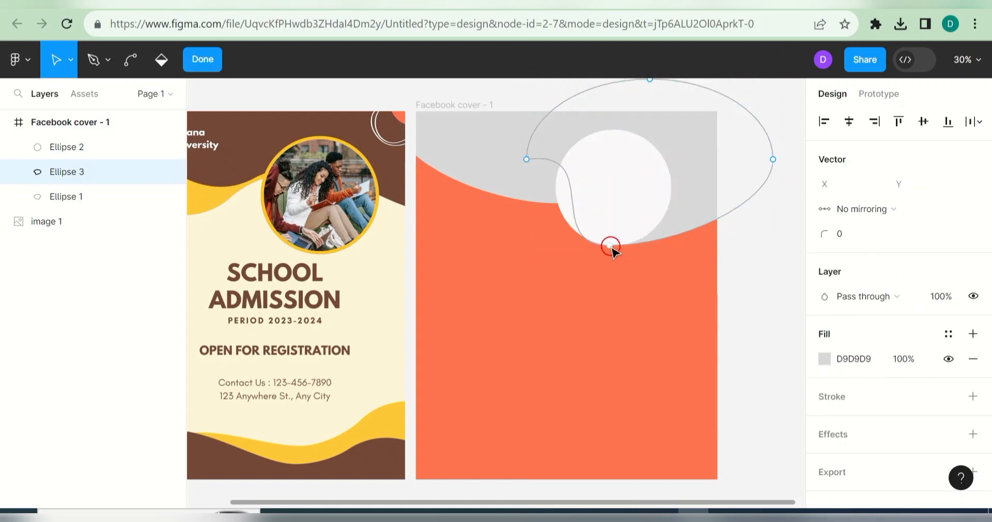
pyautogui.moveTo(611, 246); pyautogui.dragTo(758, 219)
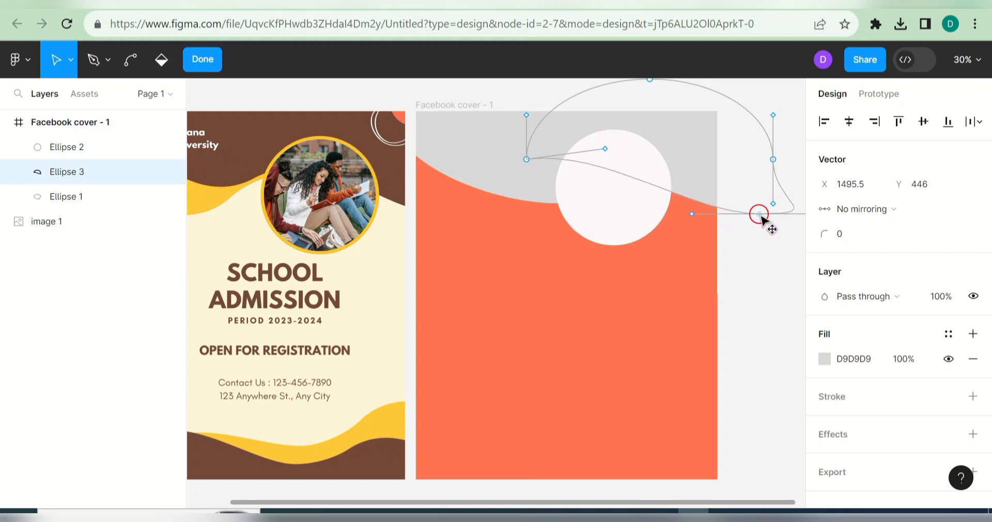
pyautogui.click(665, 293)
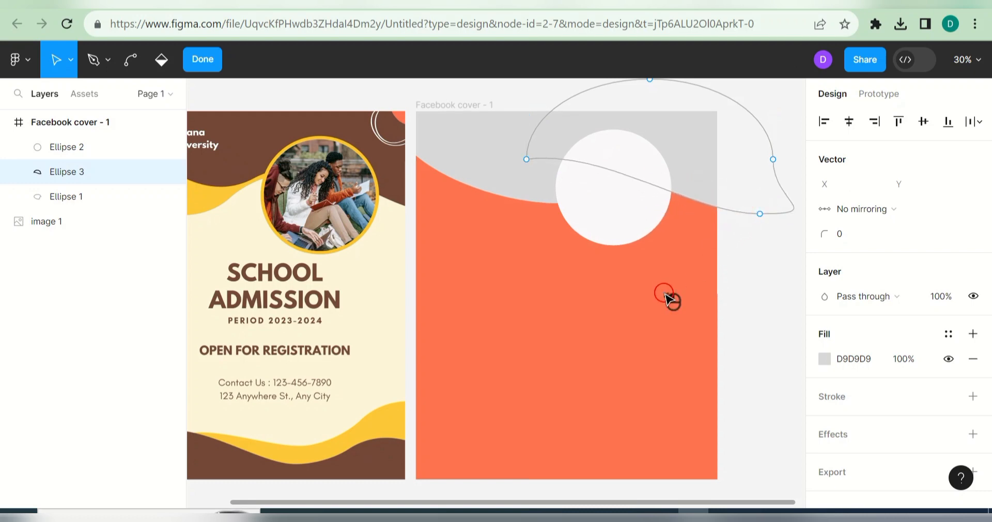
pyautogui.click(754, 275)
pyautogui.click(700, 284)
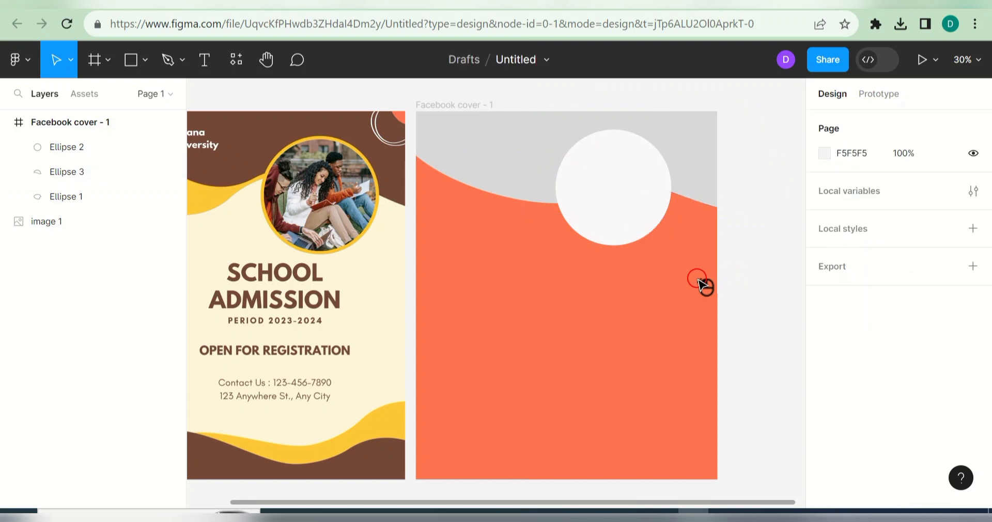
pyautogui.click(693, 133)
# Step: Darken the blob copy and apply the same 6C6565 dark grey to Ellipse 1
pyautogui.click(826, 438)
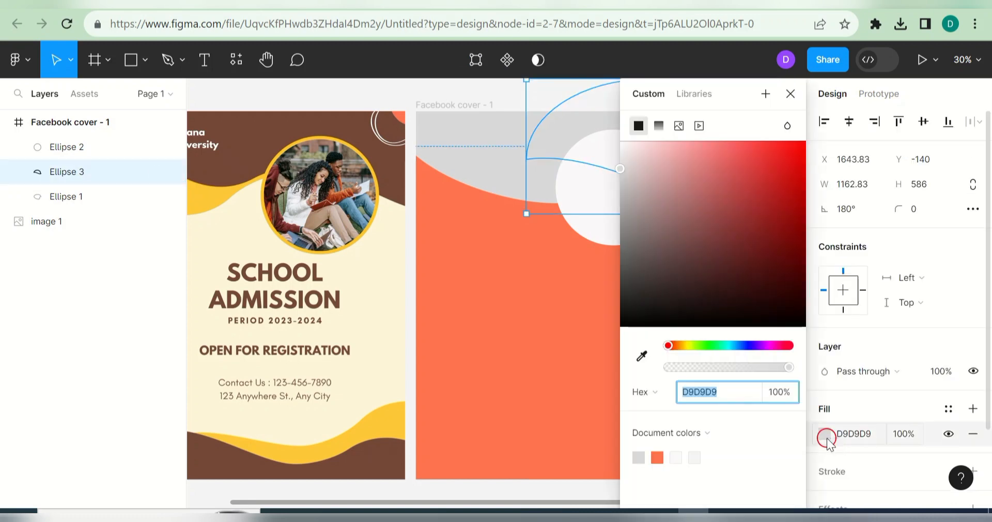
pyautogui.moveTo(633, 218); pyautogui.dragTo(632, 252)
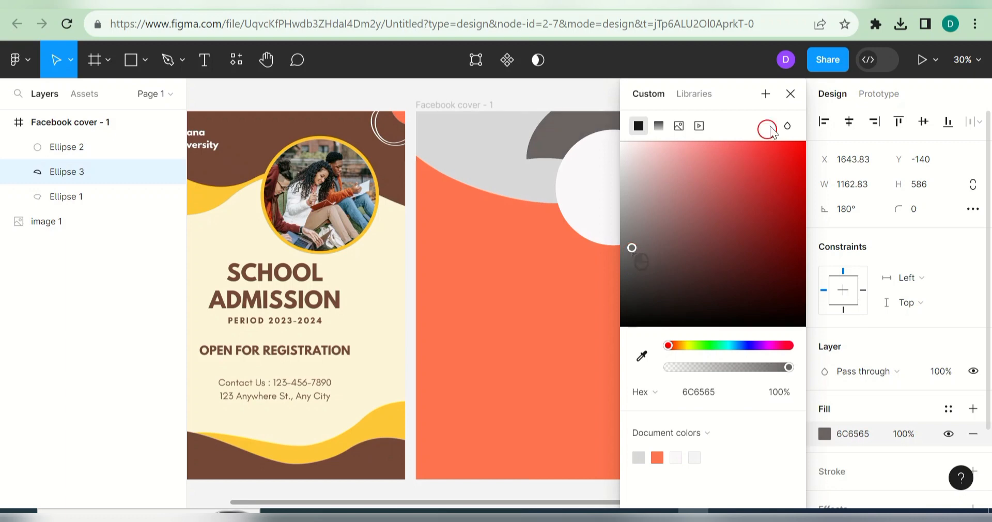
pyautogui.click(791, 93)
pyautogui.click(493, 166)
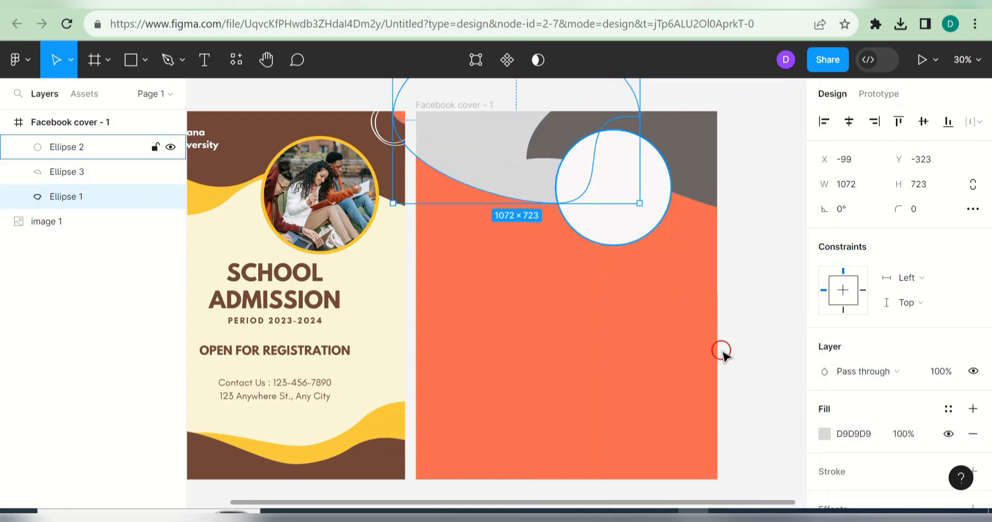
pyautogui.click(822, 438)
pyautogui.click(719, 455)
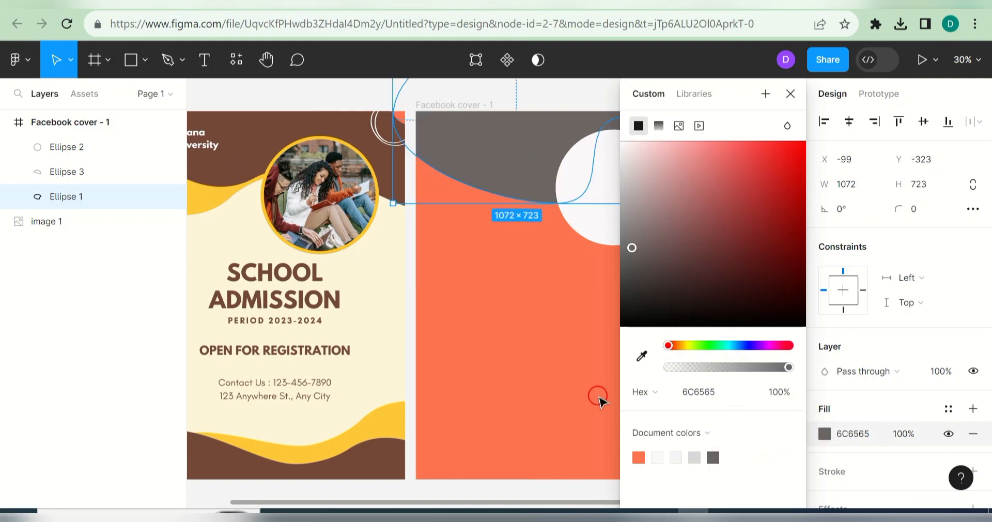
pyautogui.click(786, 103)
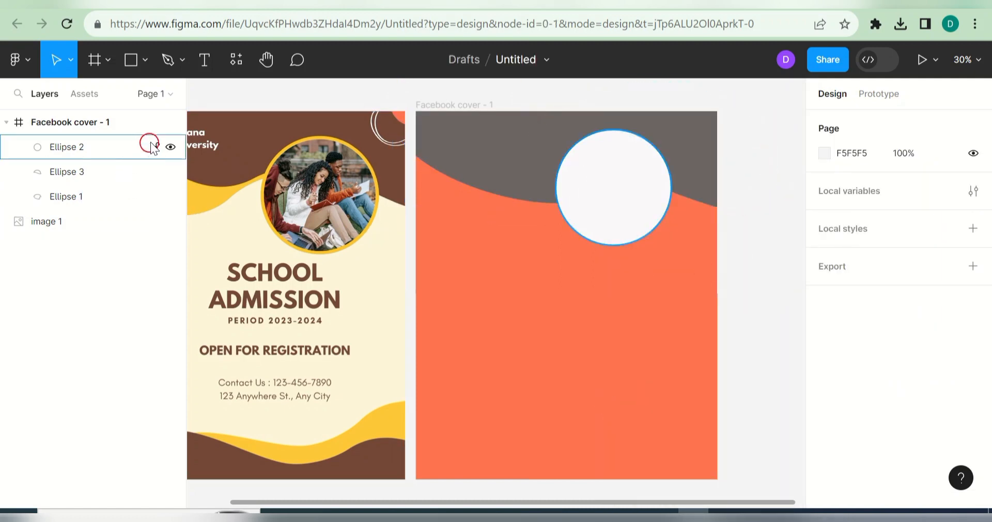
# Step: Lock Ellipse 1 and Ellipse 3 in the layers, leaving Ellipse 2 unlocked
pyautogui.click(155, 149)
pyautogui.click(155, 172)
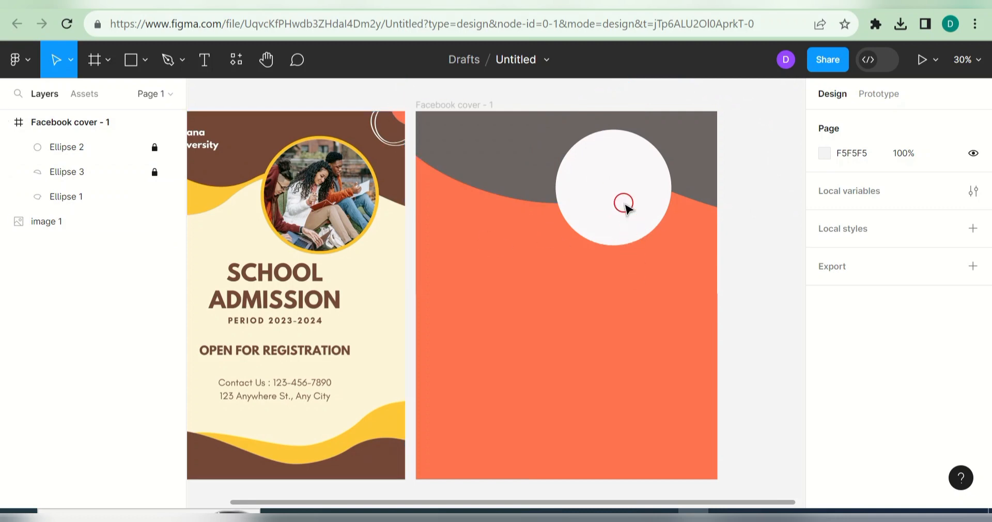
pyautogui.click(630, 222)
pyautogui.click(657, 266)
pyautogui.click(155, 200)
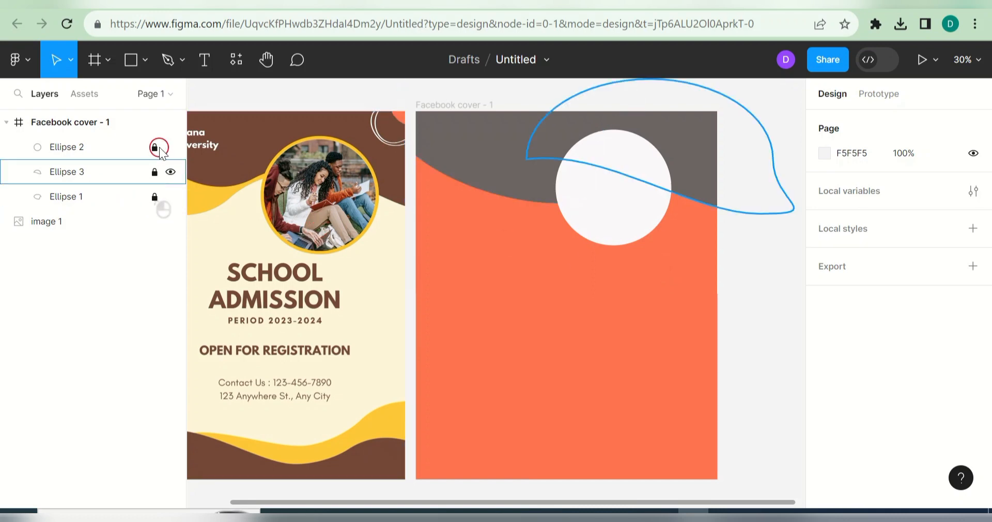
pyautogui.click(158, 149)
pyautogui.click(602, 163)
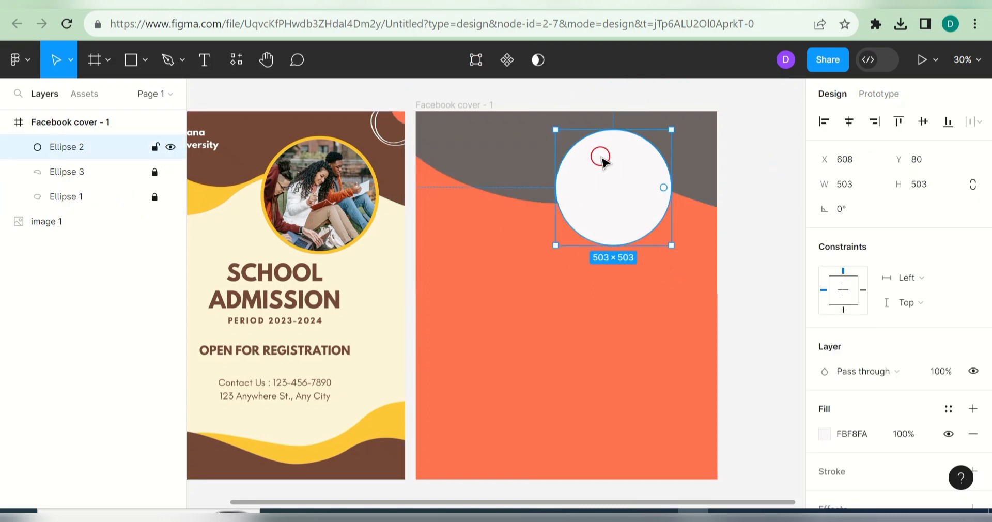
# Step: Duplicate the white circle, shrink the copy to 393×393 and centre it inside the original
pyautogui.hotkey('ctrl', 'd')
pyautogui.moveTo(602, 160); pyautogui.dragTo(623, 224)
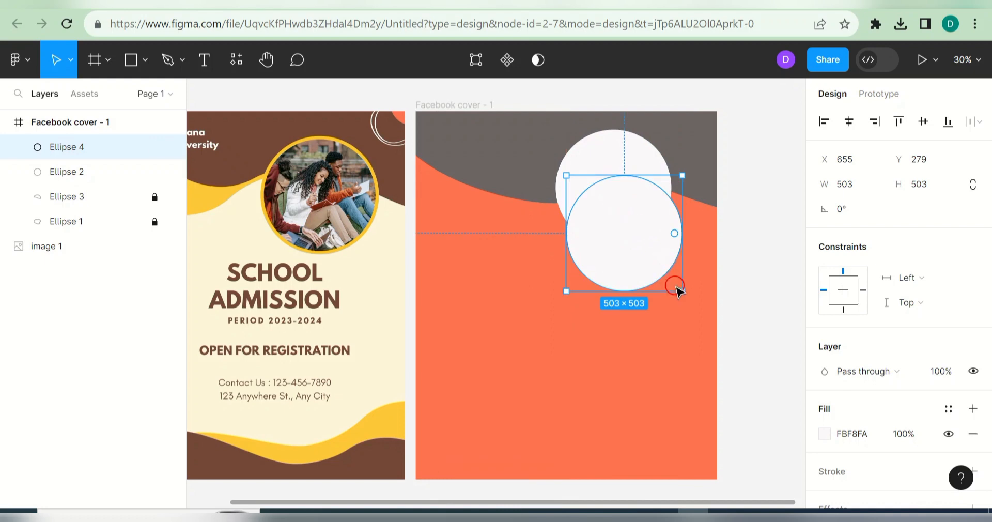
pyautogui.moveTo(673, 284); pyautogui.dragTo(654, 266)
pyautogui.moveTo(622, 197); pyautogui.dragTo(611, 260)
pyautogui.click(635, 172)
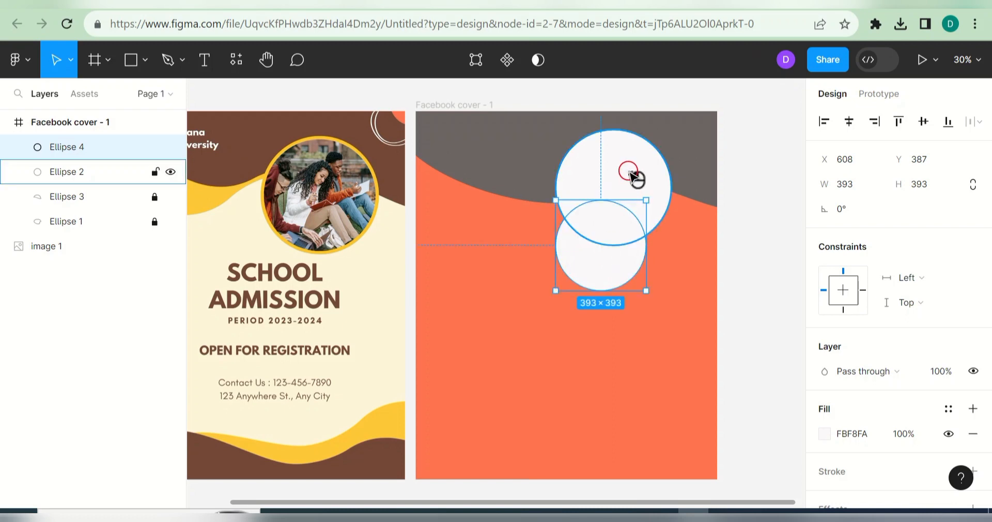
pyautogui.click(827, 437)
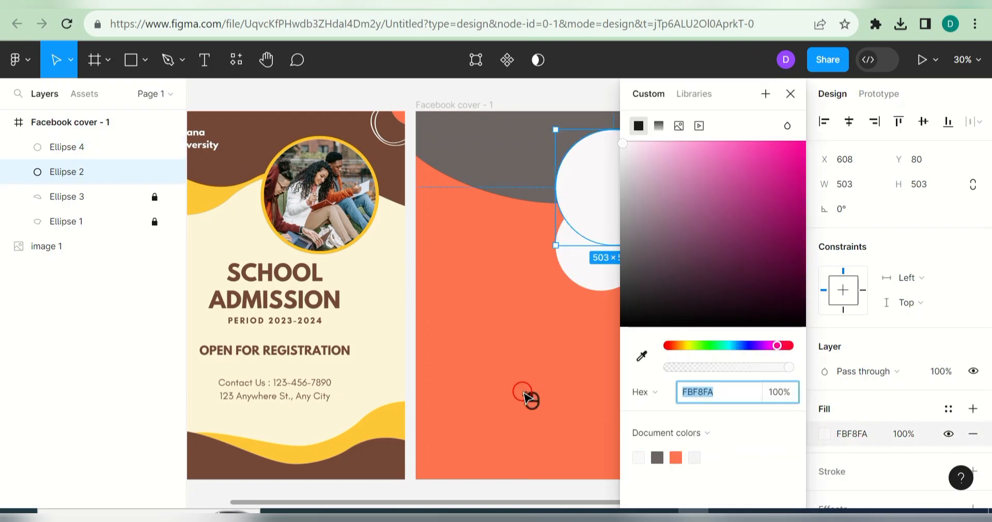
pyautogui.moveTo(603, 259); pyautogui.dragTo(619, 201)
# Step: Place photo_2023-07-16_13-38-19 from Downloads > Telegram Desktop into the inner circle, Ellipse 4
pyautogui.rightClick(618, 206)
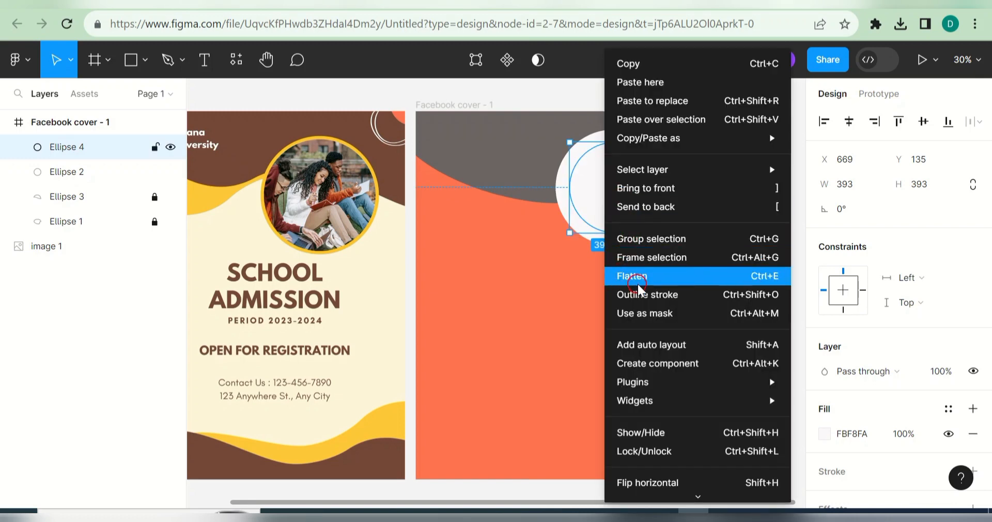
pyautogui.click(449, 237)
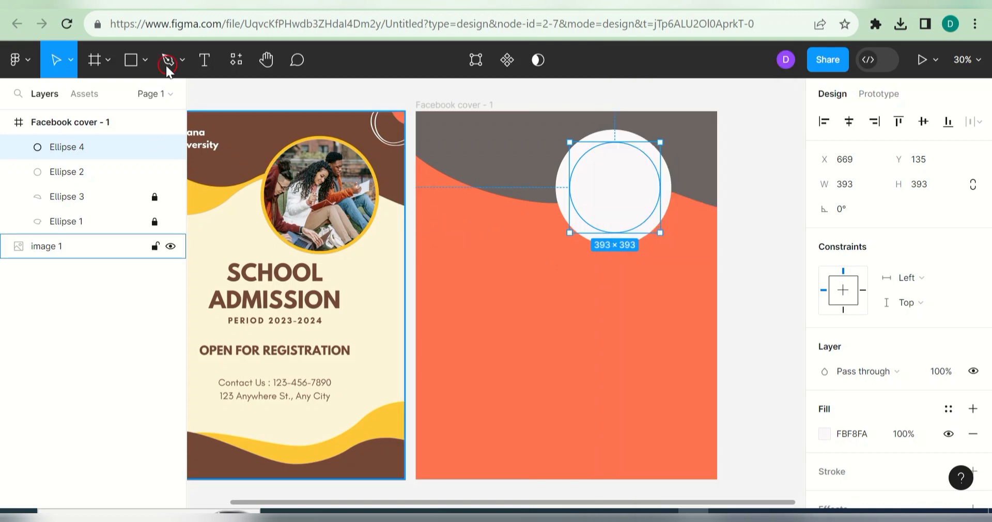
pyautogui.click(145, 60)
pyautogui.click(141, 209)
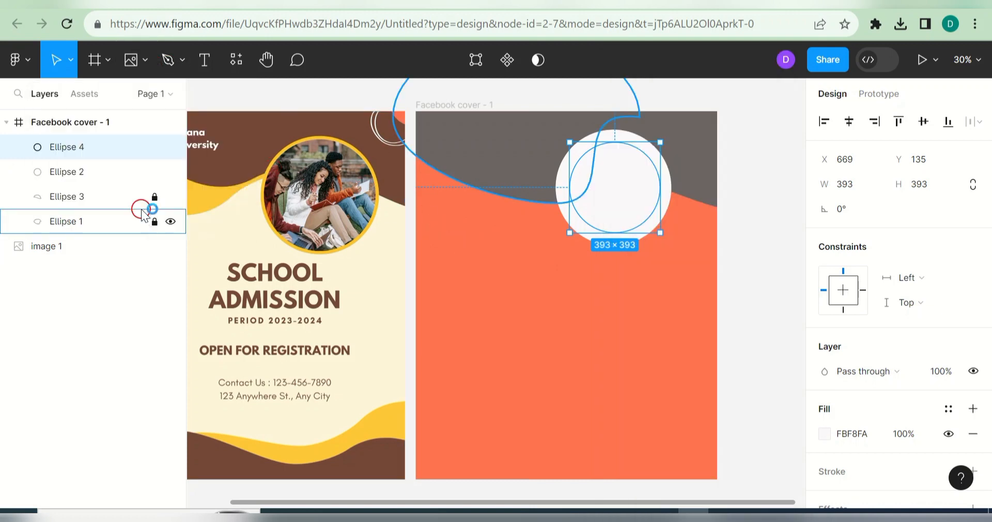
pyautogui.click(77, 148)
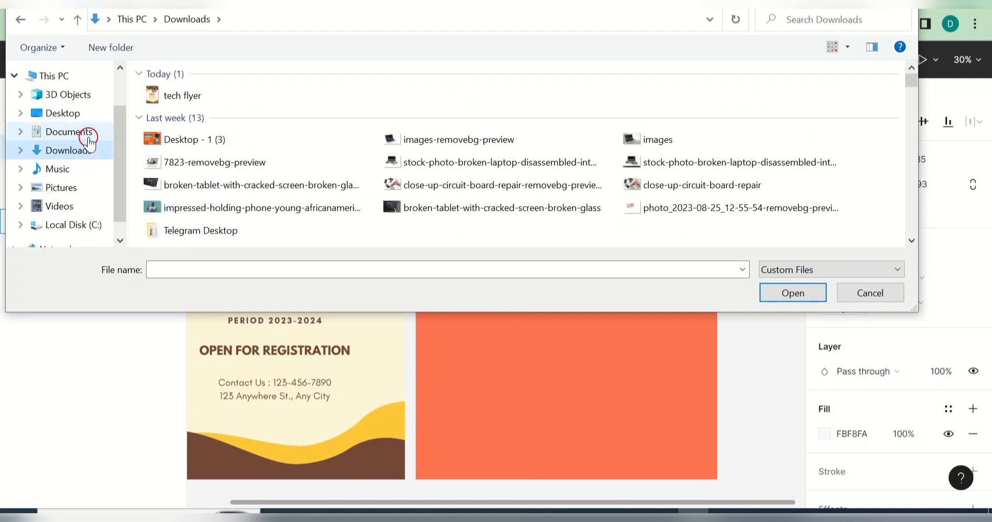
pyautogui.doubleClick(228, 230)
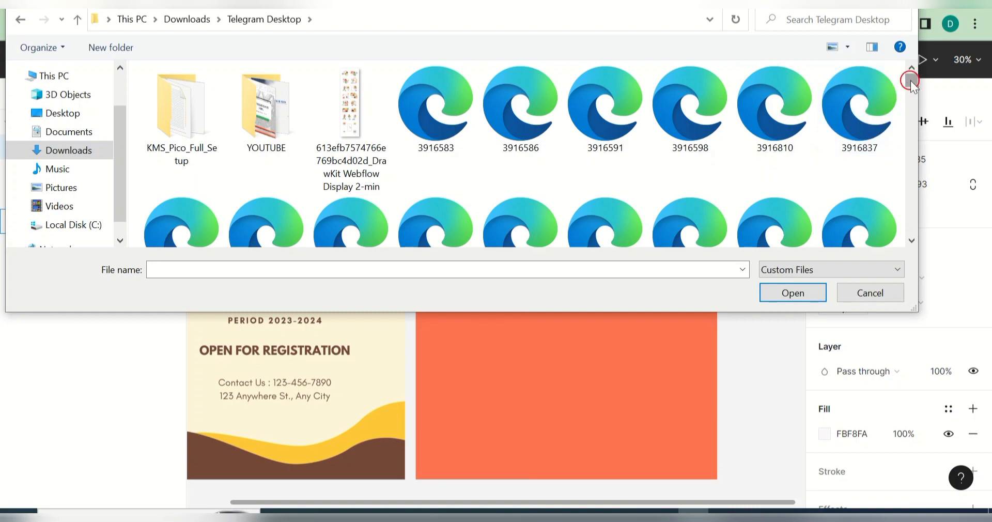
pyautogui.moveTo(911, 80); pyautogui.dragTo(915, 189)
pyautogui.click(206, 191)
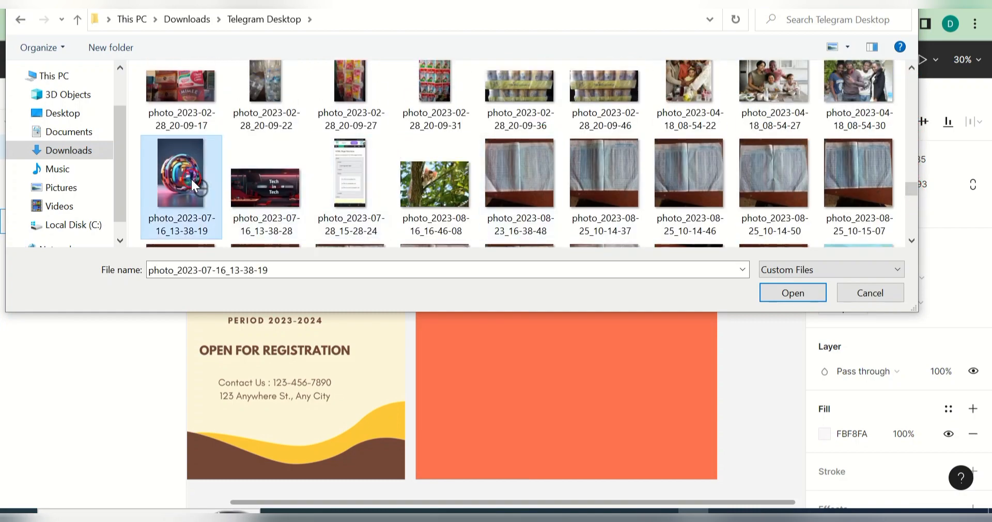
pyautogui.click(793, 293)
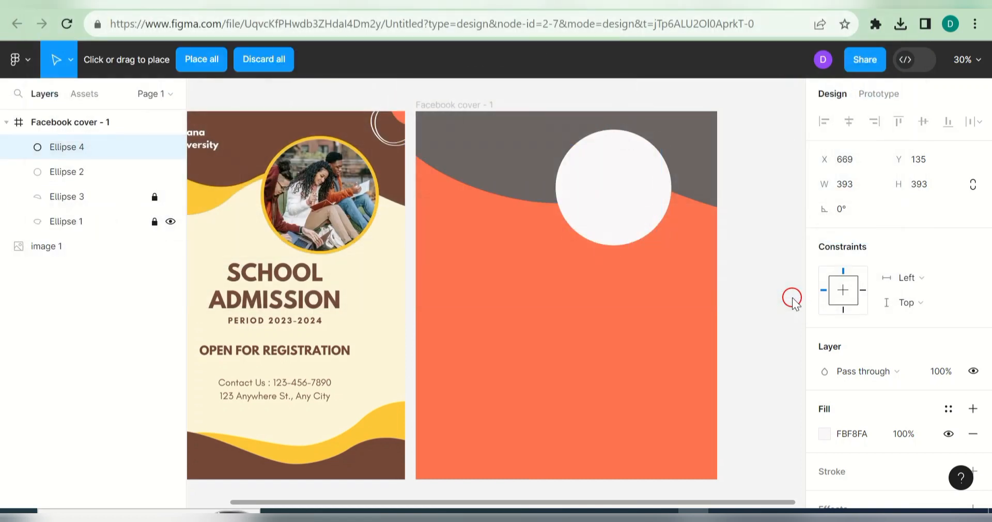
pyautogui.click(597, 166)
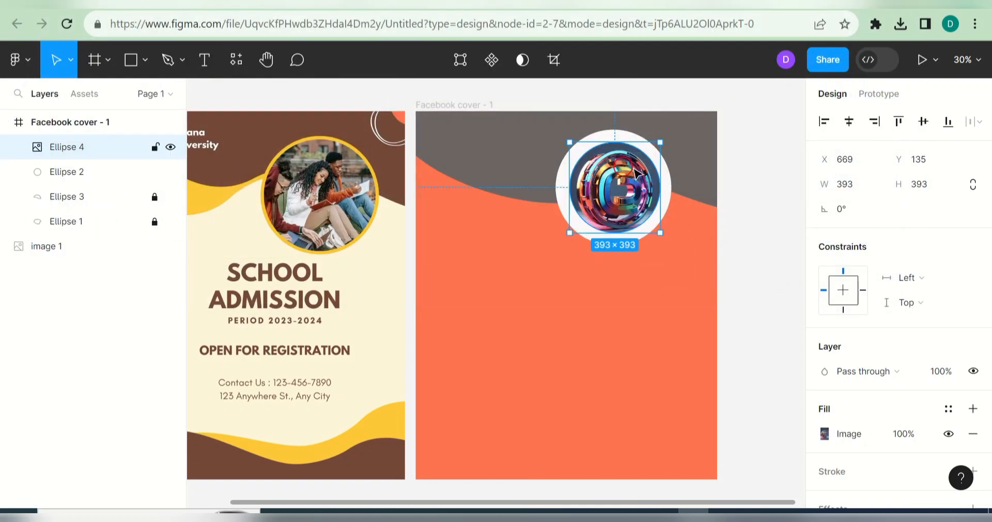
pyautogui.click(671, 301)
# Step: Centre the logo circle and lock the image 1 layer
pyautogui.moveTo(611, 195); pyautogui.dragTo(608, 191)
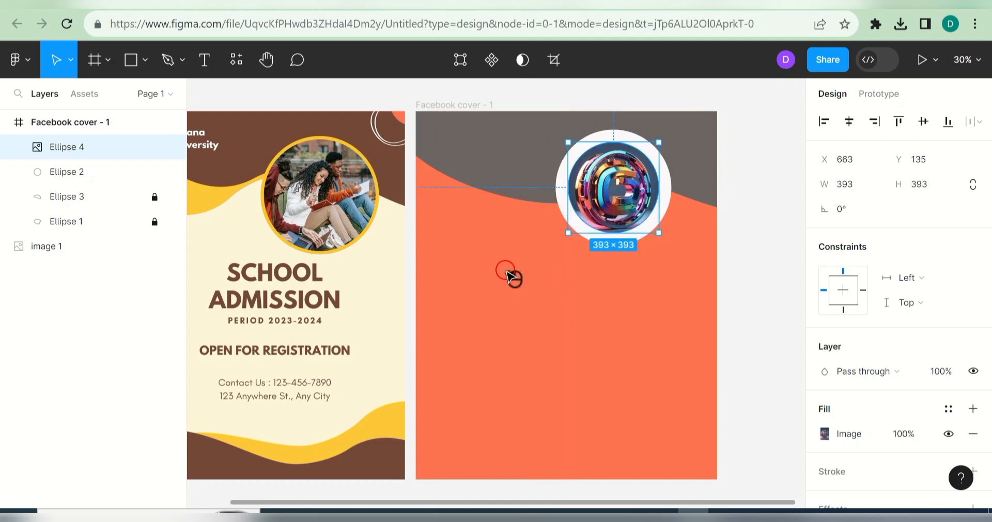
pyautogui.click(510, 276)
pyautogui.click(154, 246)
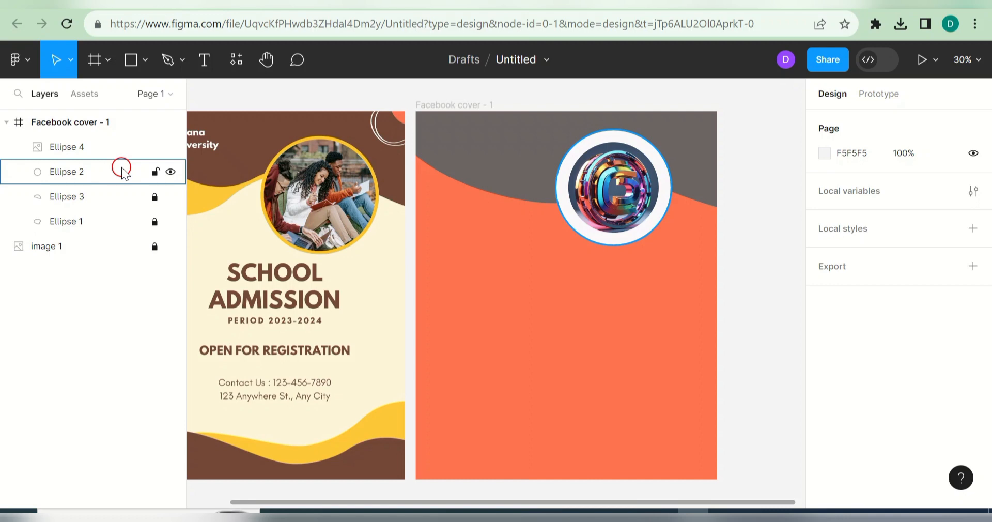
# Step: Change the cover frame's fill to pink #FD667F sampled from the logo
pyautogui.click(445, 103)
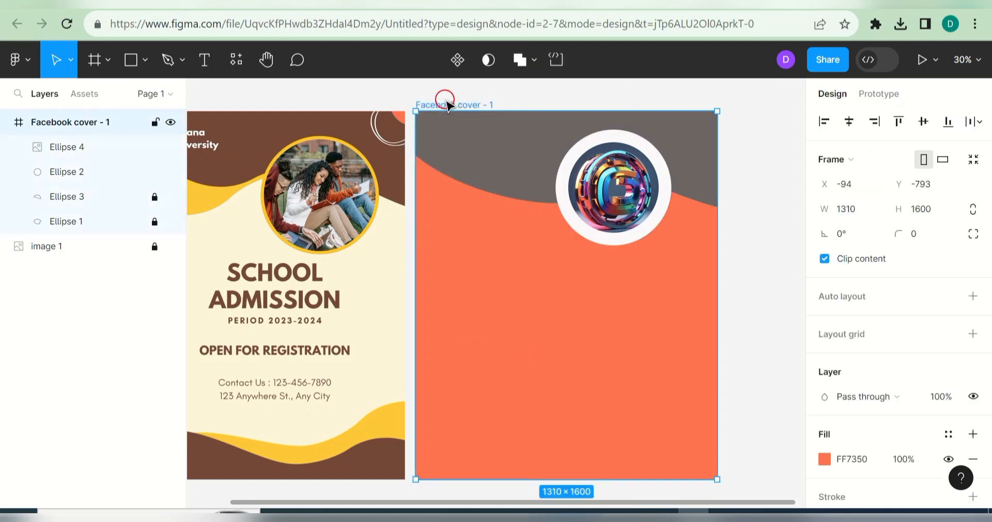
pyautogui.click(830, 463)
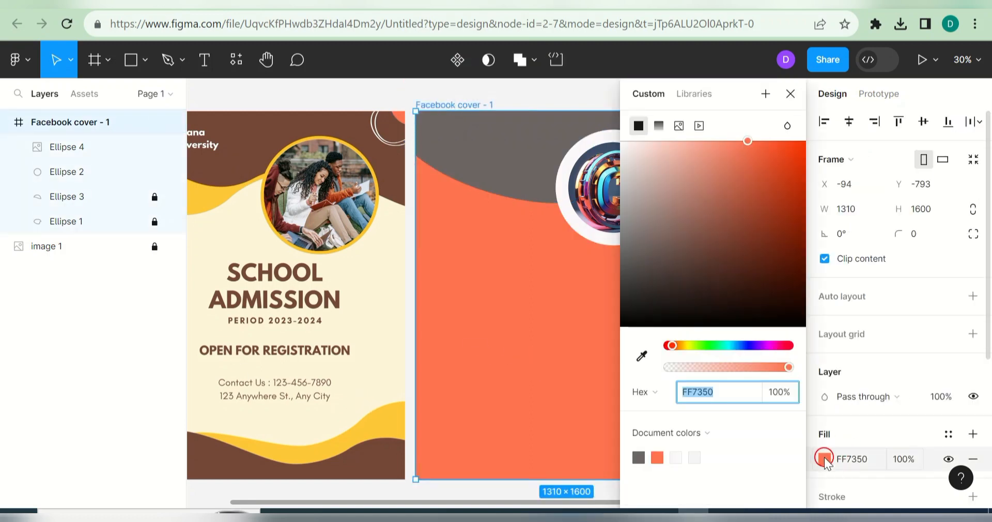
pyautogui.click(643, 356)
pyautogui.moveTo(730, 96); pyautogui.dragTo(379, 108)
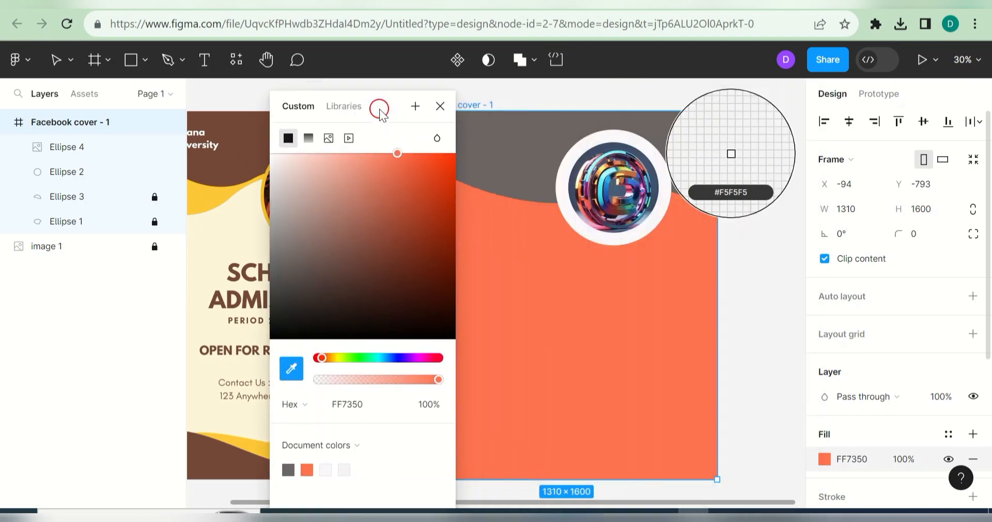
pyautogui.click(628, 189)
pyautogui.click(691, 159)
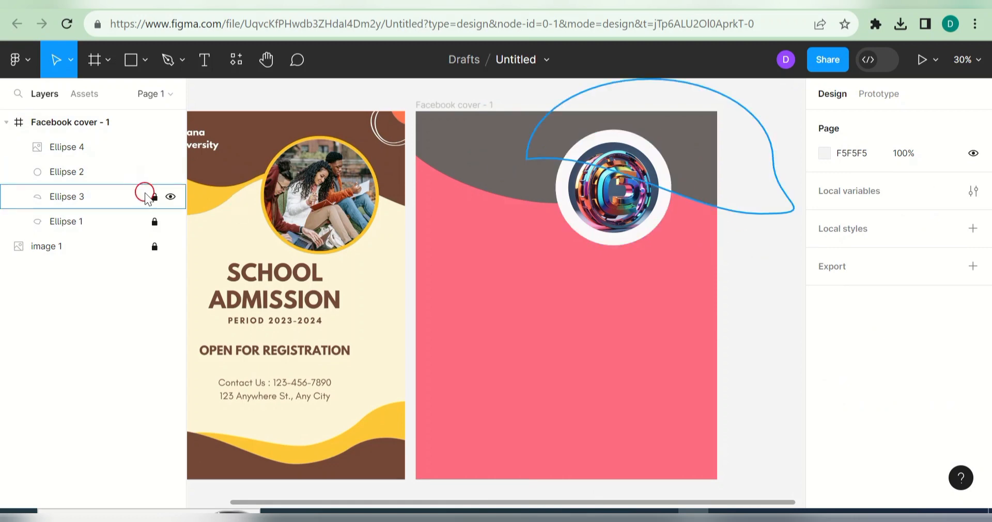
# Step: Unlock Ellipses 1 and 3 and make Ellipse 1 cyan 52ECF3 sampled from the logo
pyautogui.click(155, 172)
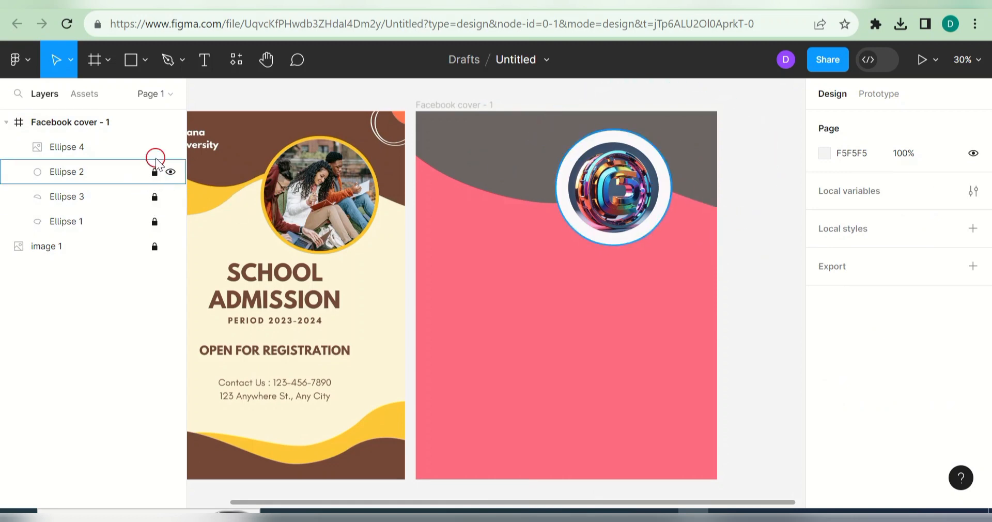
pyautogui.click(155, 196)
pyautogui.click(154, 221)
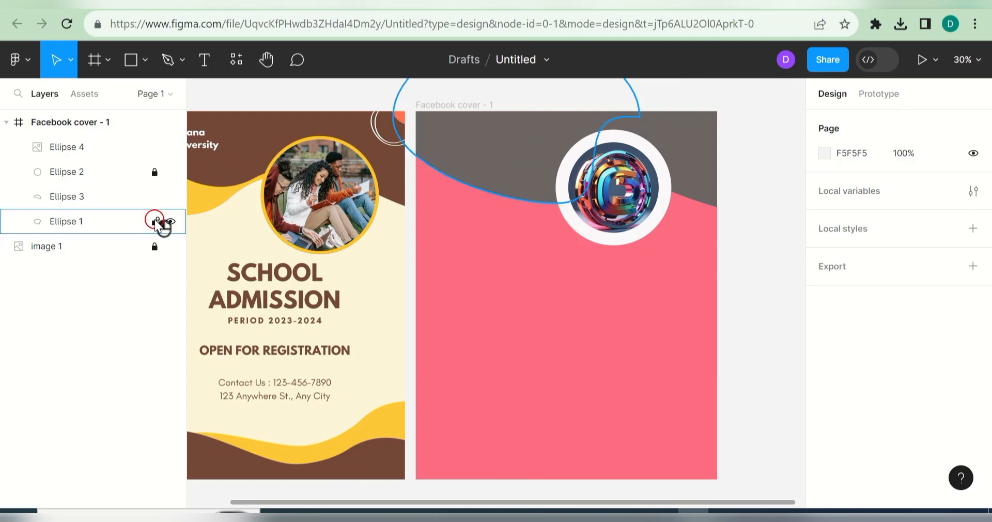
pyautogui.click(507, 174)
pyautogui.click(825, 433)
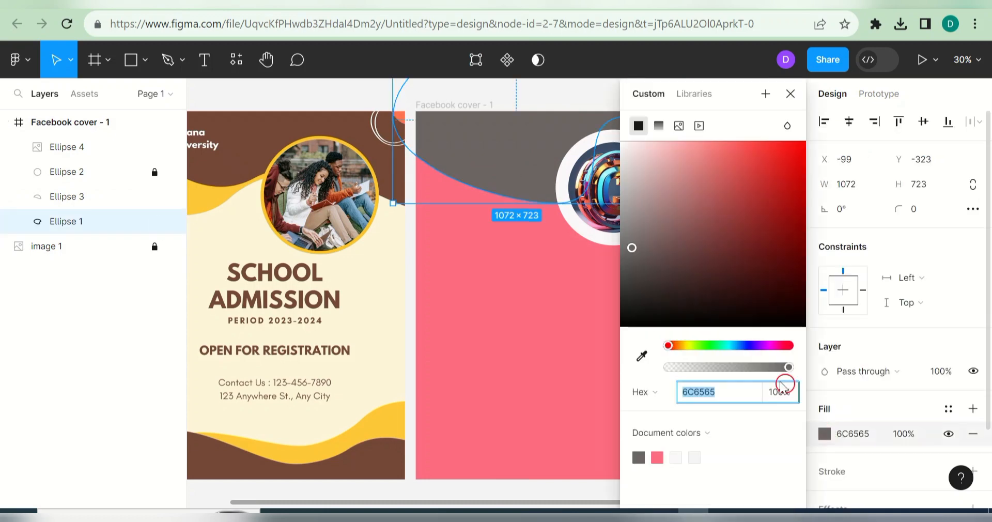
pyautogui.click(642, 355)
pyautogui.moveTo(742, 102); pyautogui.dragTo(296, 120)
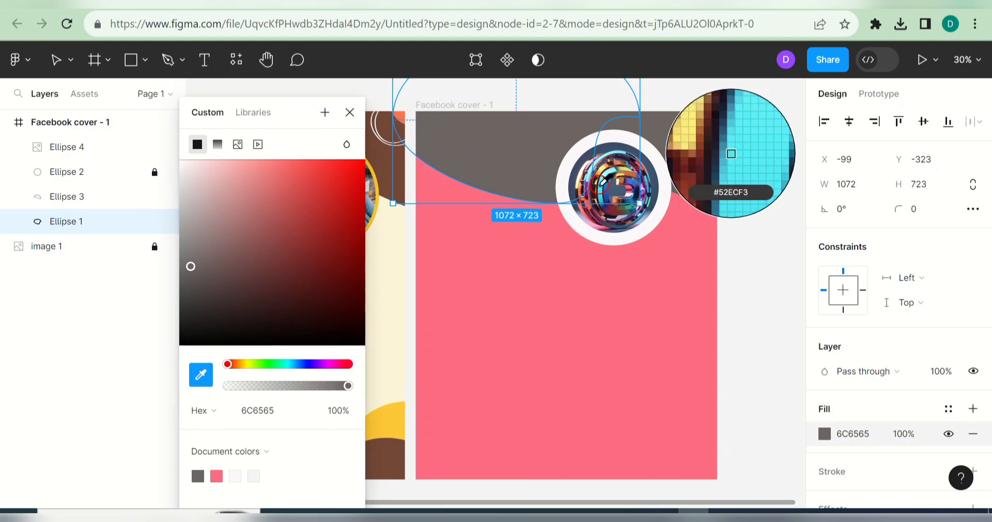
pyautogui.click(731, 153)
# Step: Apply the same 52ECF3 cyan swatch to Ellipse 3 and unlock Ellipse 2
pyautogui.click(693, 158)
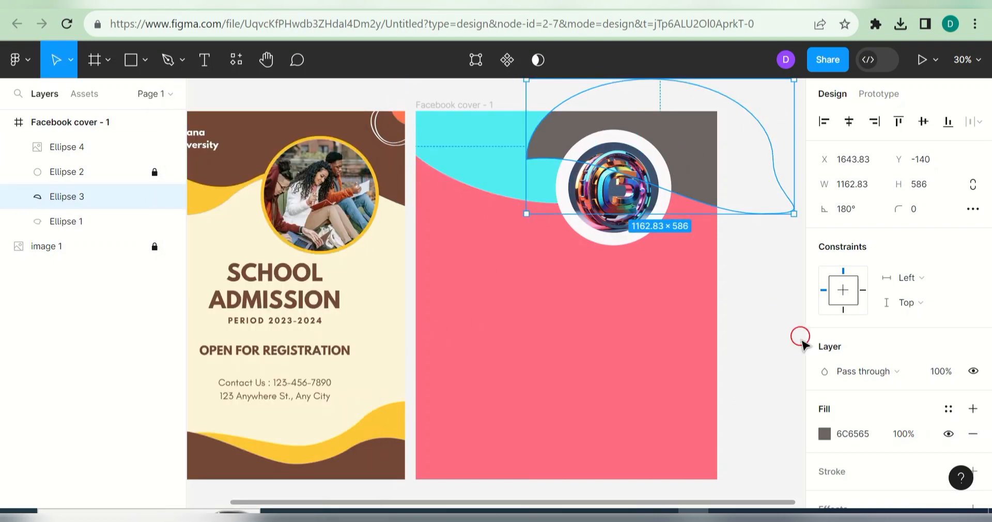
pyautogui.click(825, 433)
pyautogui.click(714, 458)
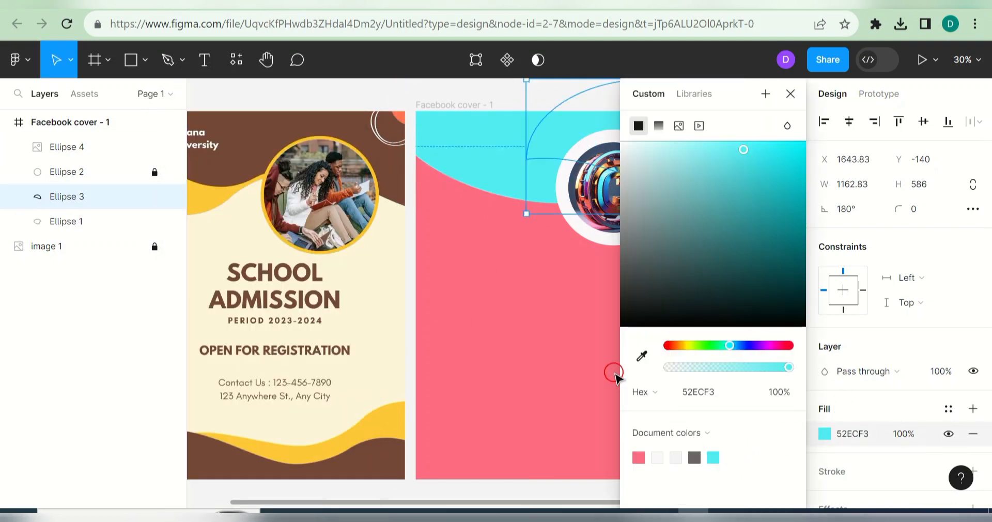
pyautogui.click(791, 93)
pyautogui.click(618, 352)
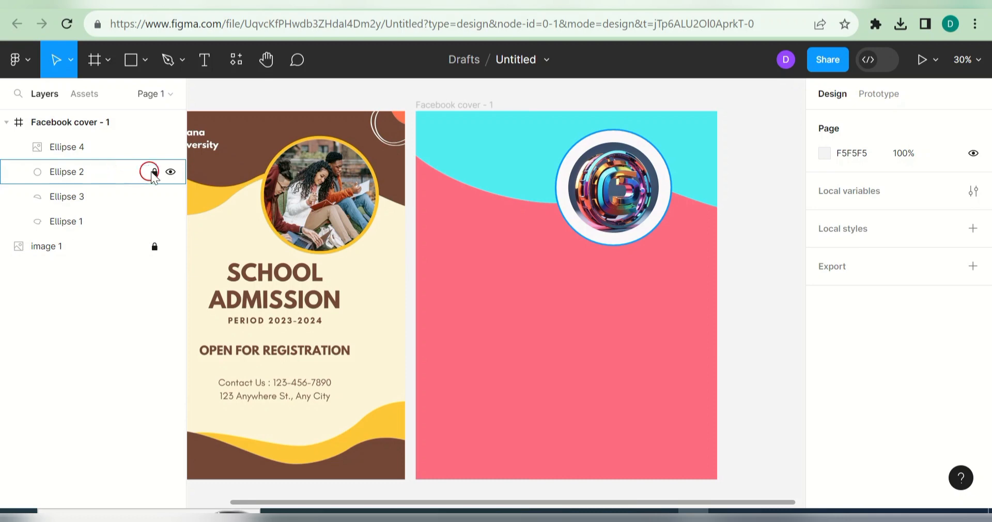
pyautogui.click(155, 173)
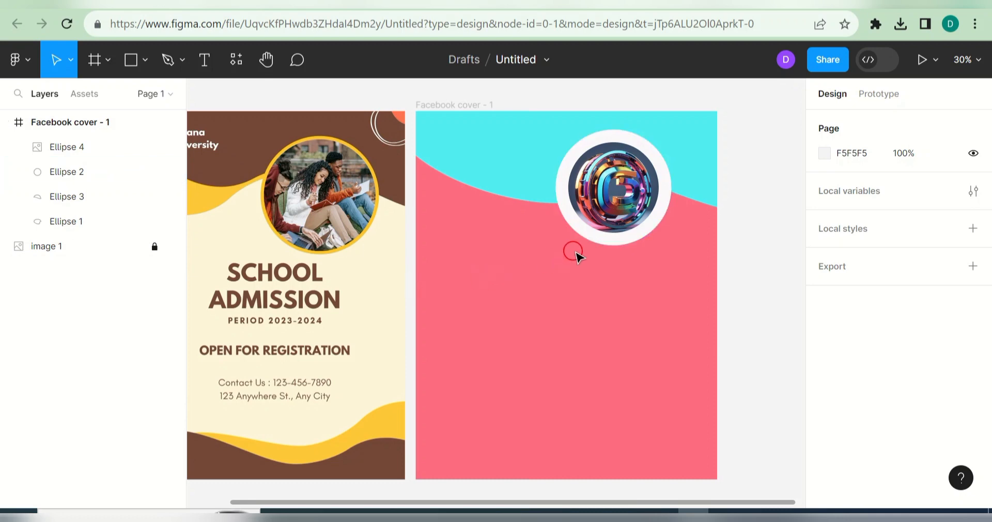
# Step: Try an orange sampled from the logo on the ring circle, then lighten its fill to white
pyautogui.click(613, 239)
pyautogui.click(827, 437)
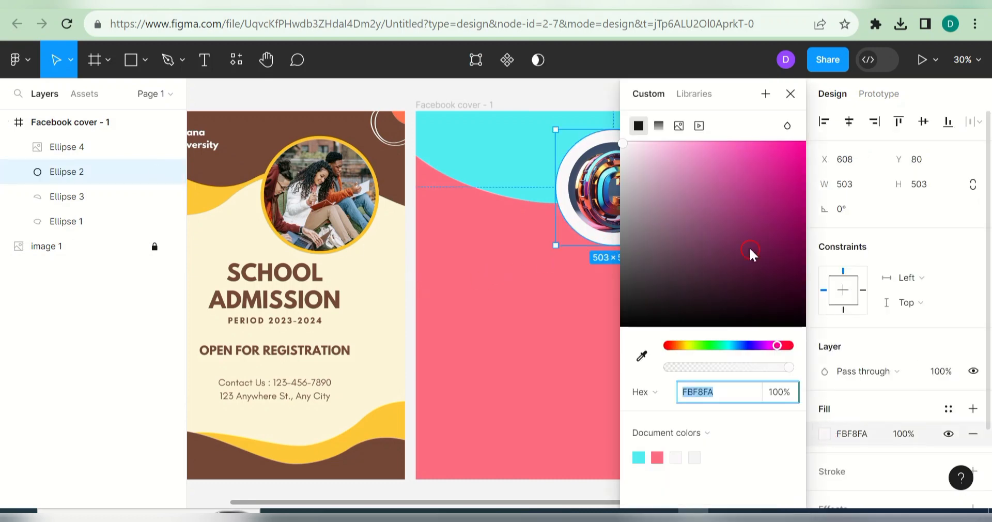
pyautogui.click(653, 354)
pyautogui.moveTo(742, 115); pyautogui.dragTo(321, 119)
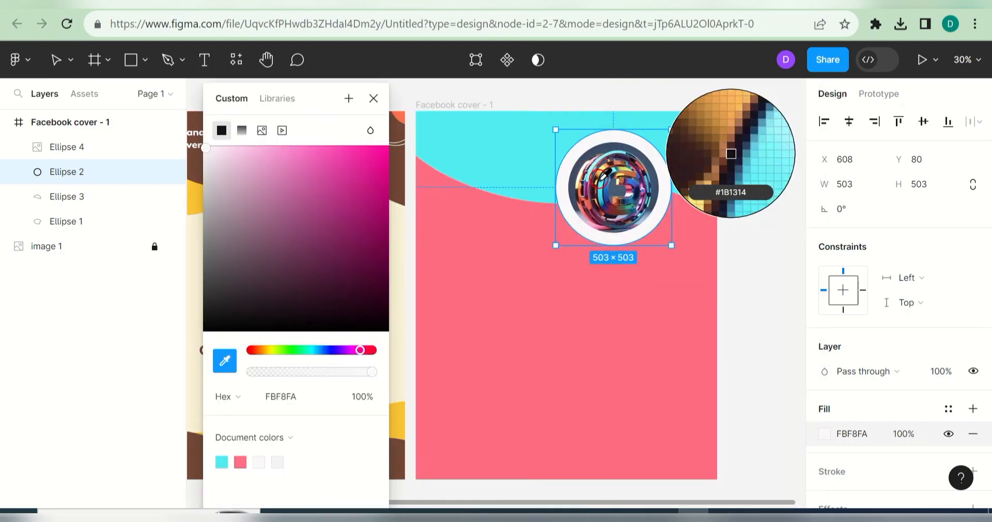
pyautogui.click(603, 175)
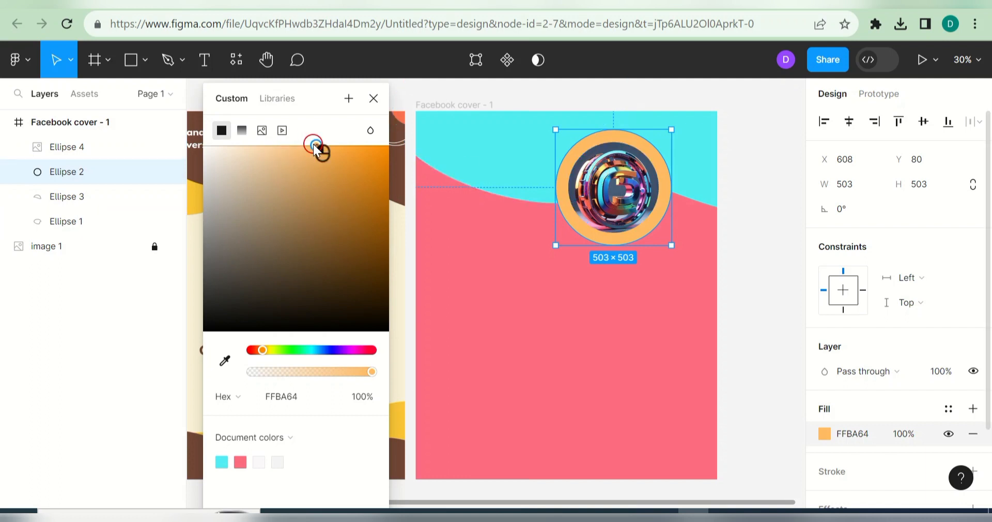
pyautogui.moveTo(315, 145); pyautogui.dragTo(203, 141)
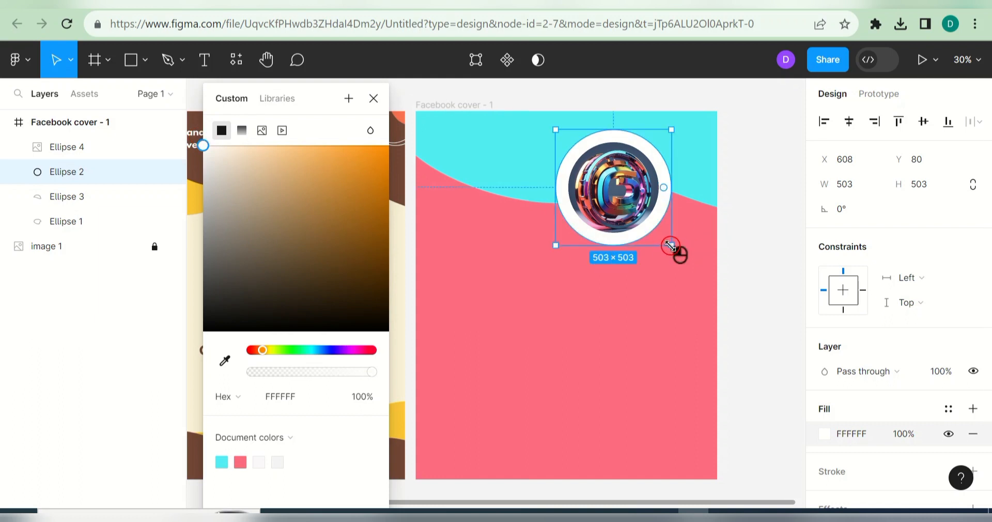
# Step: Shrink the ring circle to 473×473 and centre it on the logo
pyautogui.moveTo(670, 245); pyautogui.dragTo(664, 238)
pyautogui.moveTo(621, 192)
pyautogui.mouseDown()
pyautogui.moveTo(615, 187)
pyautogui.moveTo(625, 196)
pyautogui.mouseUp()
pyautogui.click(647, 308)
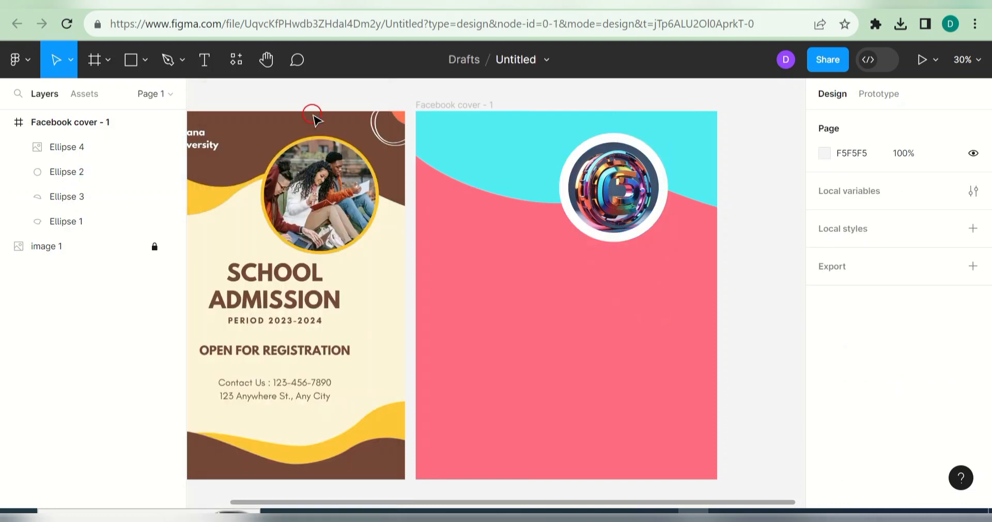
# Step: Draw a new grey ellipse near the cover's top-left corner
pyautogui.click(145, 59)
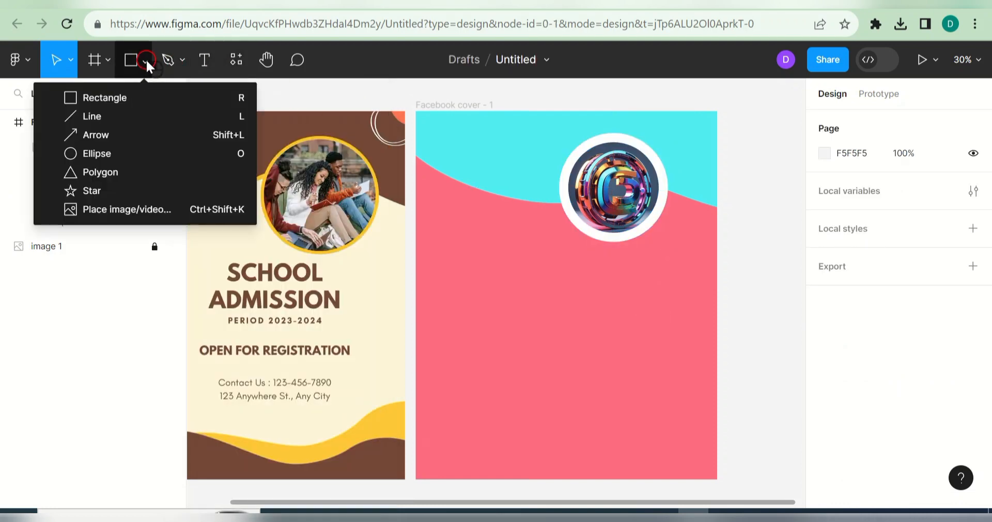
pyautogui.click(129, 152)
pyautogui.moveTo(427, 211); pyautogui.dragTo(523, 295)
pyautogui.moveTo(465, 237); pyautogui.dragTo(431, 164)
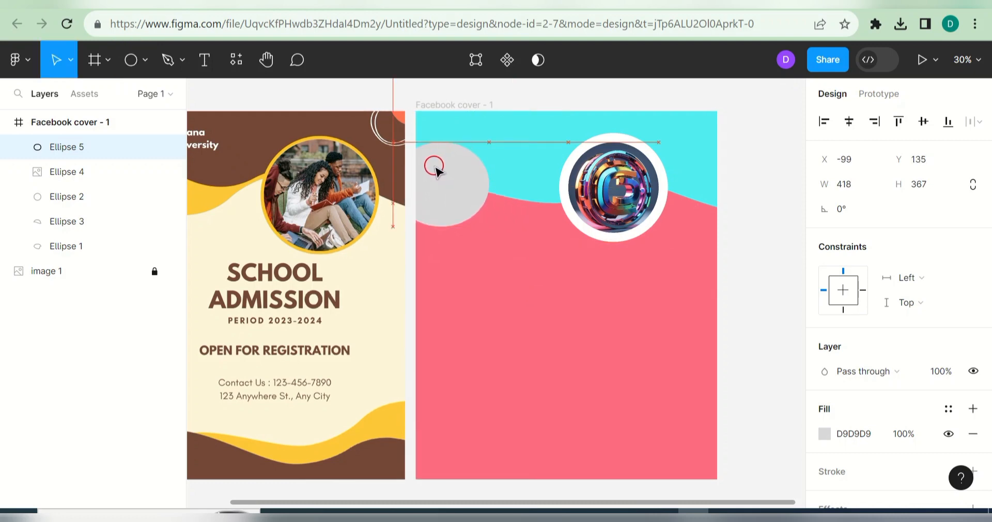
# Step: Reshape Ellipse 5 into a blob and move it to the bottom of the layers
pyautogui.doubleClick(437, 171)
pyautogui.moveTo(446, 225); pyautogui.dragTo(535, 205)
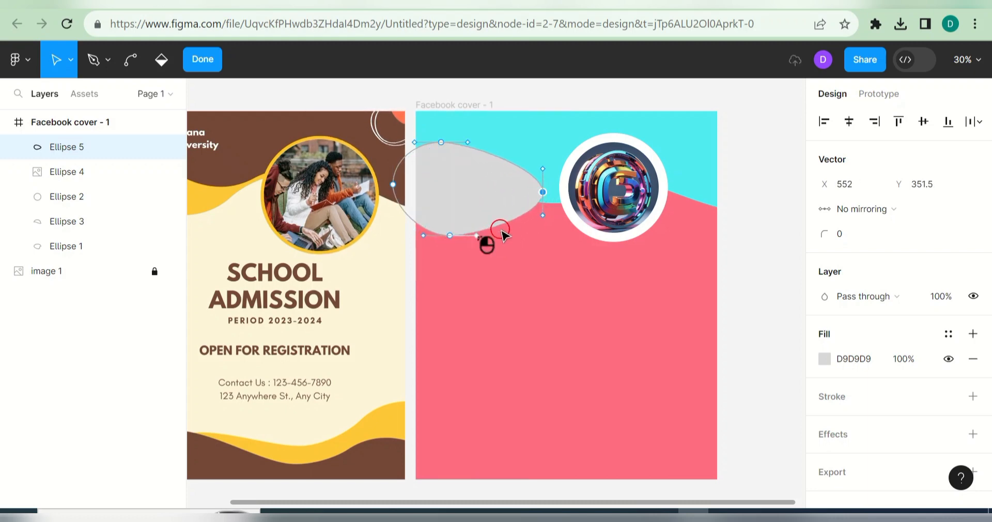
pyautogui.moveTo(502, 233); pyautogui.dragTo(466, 231)
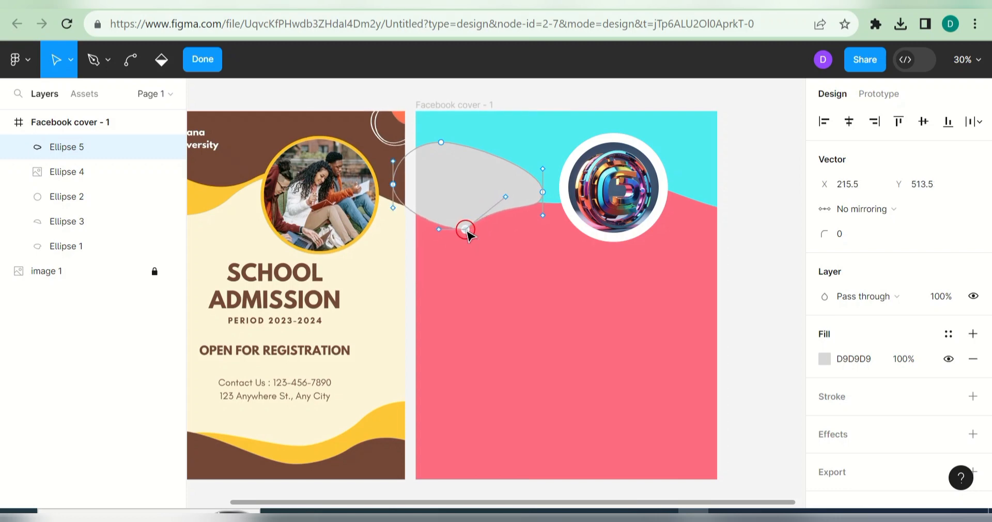
pyautogui.press('Escape')
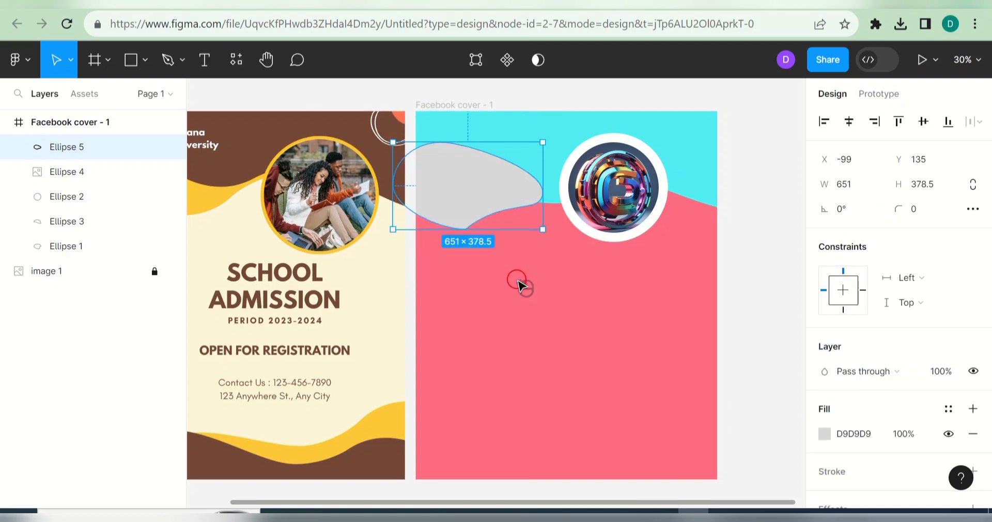
pyautogui.moveTo(89, 150); pyautogui.dragTo(80, 256)
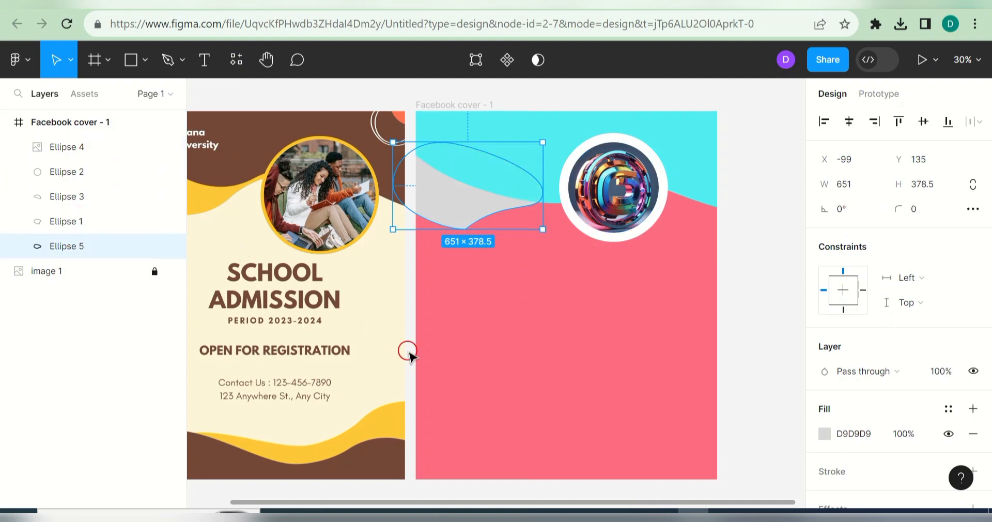
# Step: Nudge a point on the grey shape's lower edge slightly left in point editing
pyautogui.click(528, 301)
pyautogui.doubleClick(471, 216)
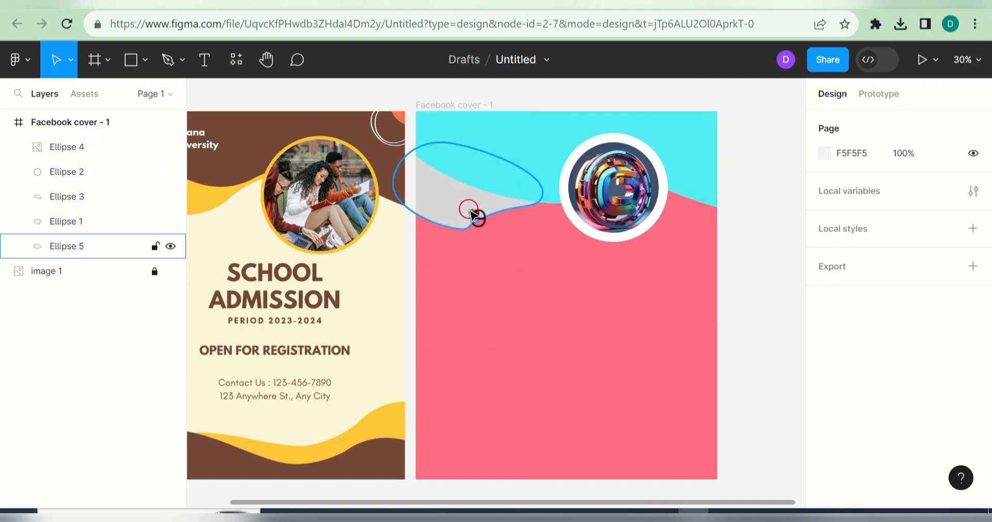
pyautogui.click(463, 218)
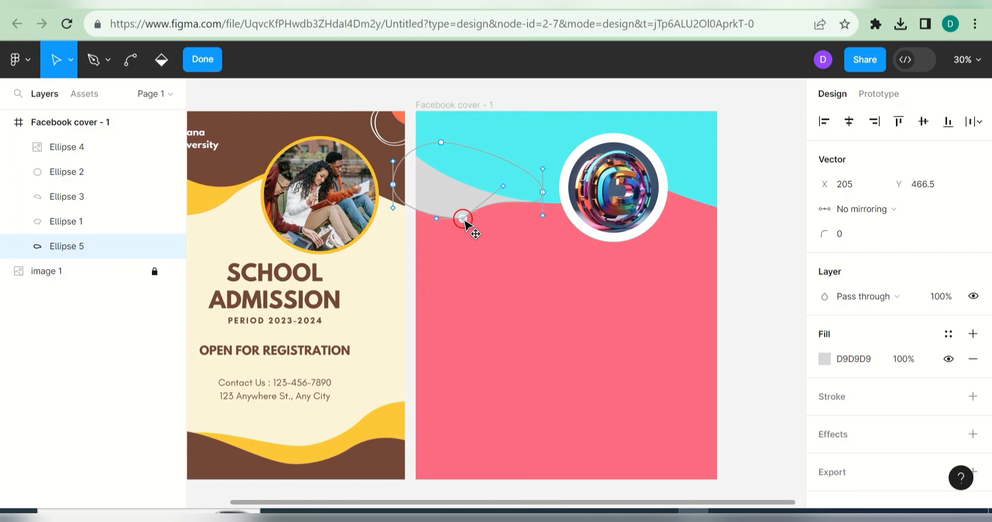
pyautogui.moveTo(443, 214); pyautogui.dragTo(431, 214)
pyautogui.click(490, 267)
pyautogui.click(490, 267)
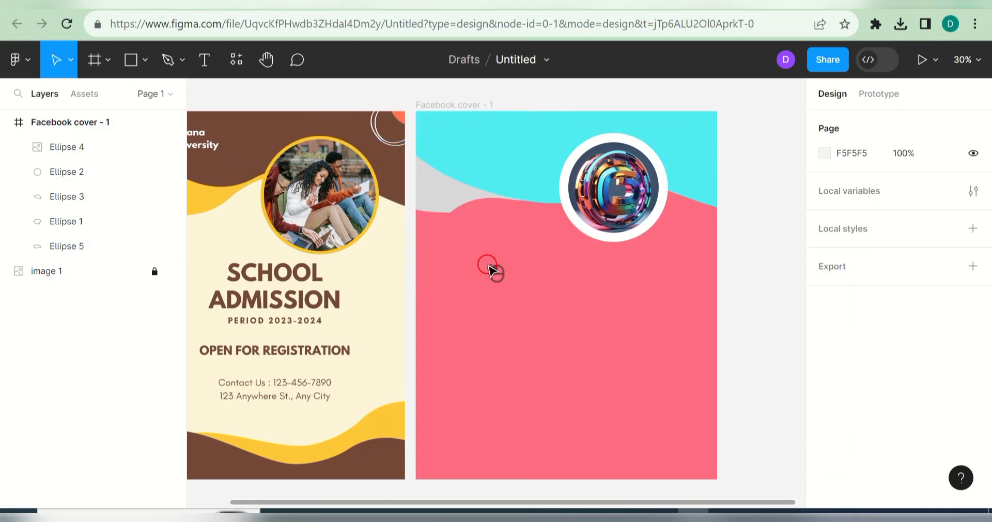
# Step: Drag the grey blob's points so it tapers from the left edge to the logo circle
pyautogui.click(458, 195)
pyautogui.doubleClick(458, 193)
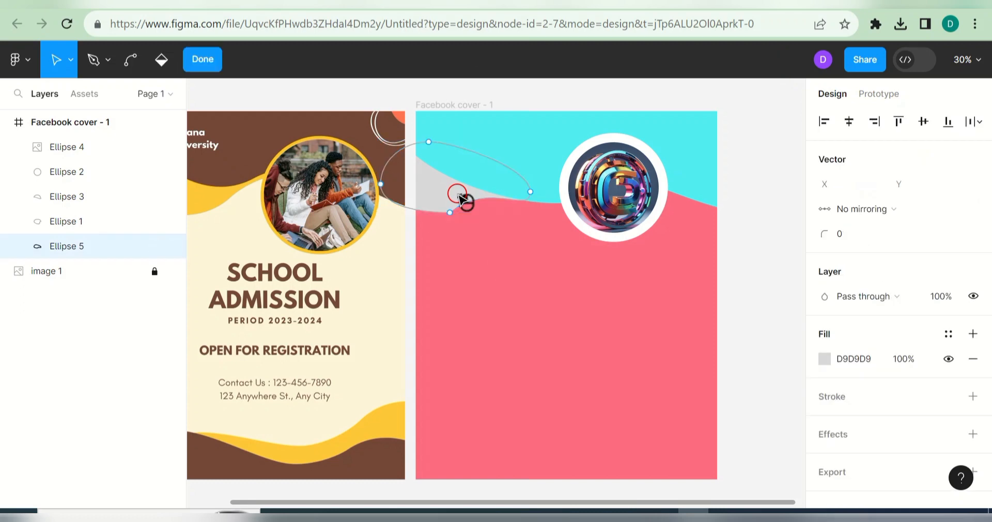
pyautogui.click(460, 222)
pyautogui.moveTo(462, 225); pyautogui.dragTo(430, 217)
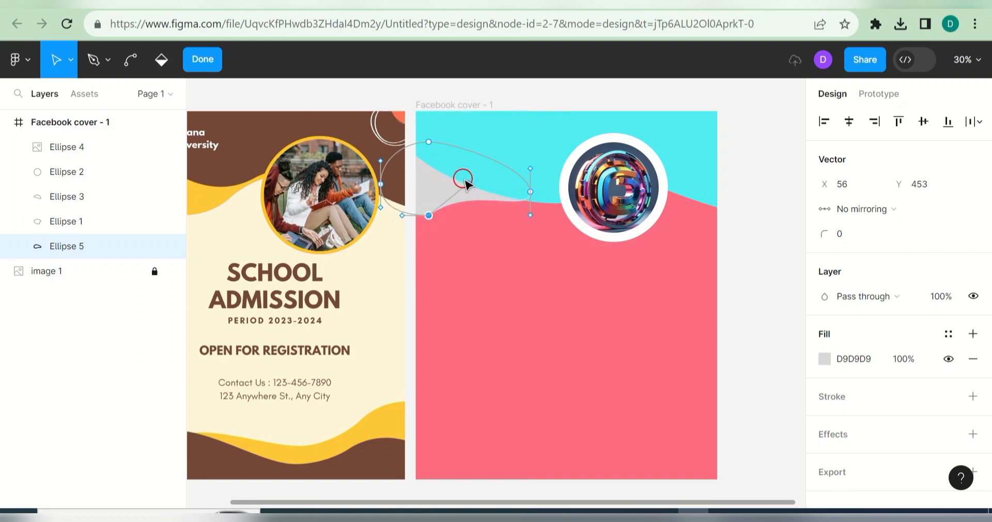
pyautogui.moveTo(466, 181); pyautogui.dragTo(481, 214)
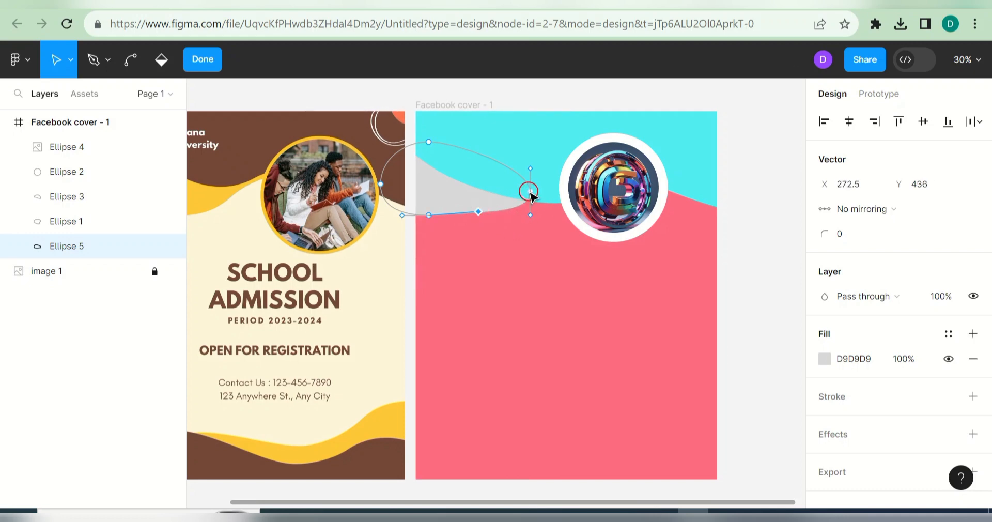
pyautogui.moveTo(529, 193); pyautogui.dragTo(568, 203)
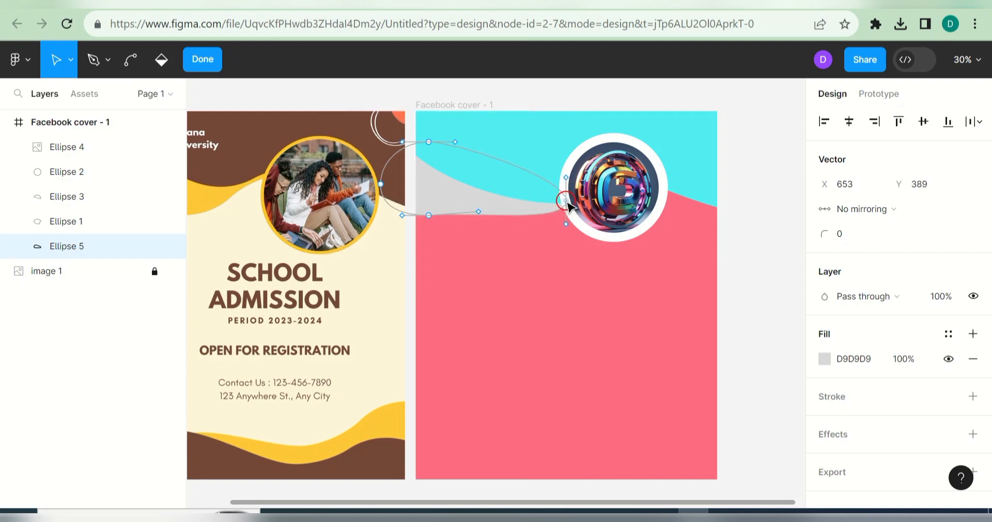
pyautogui.click(505, 237)
pyautogui.click(506, 239)
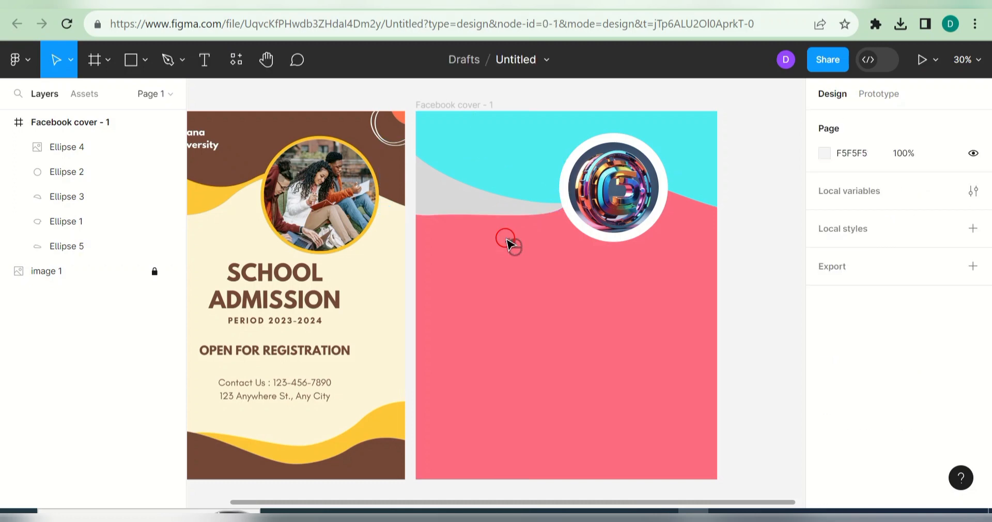
# Step: Try white and grey swatches, then fill Ellipse 5 with the document pink FD6C80
pyautogui.click(472, 199)
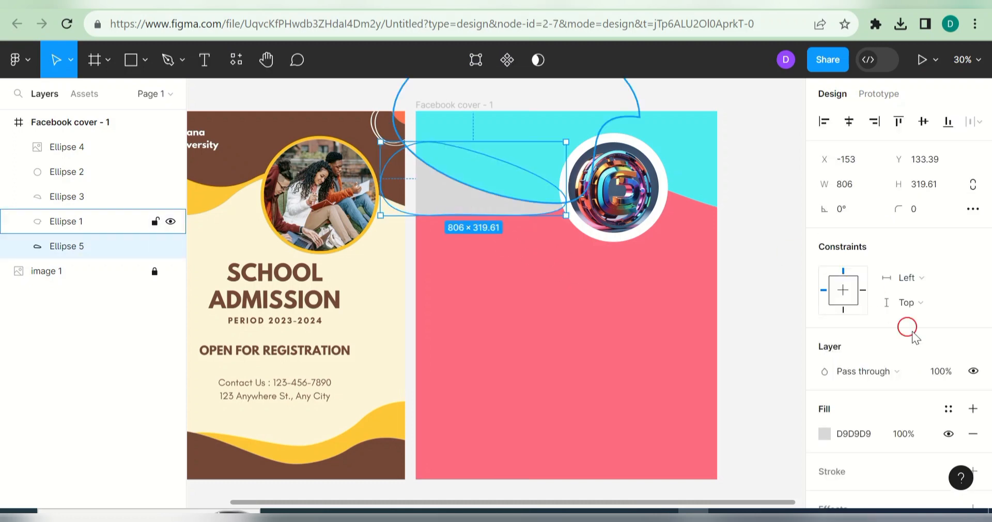
pyautogui.click(825, 435)
pyautogui.click(664, 457)
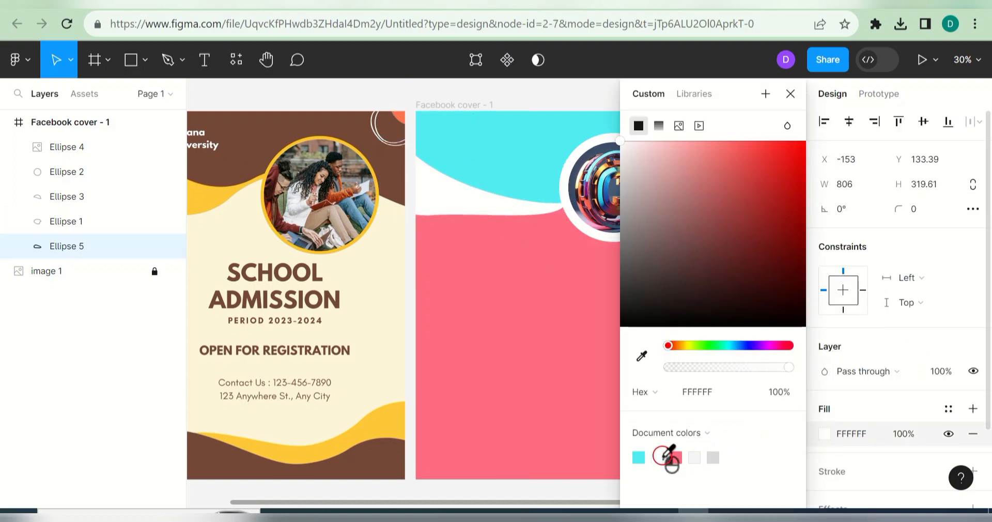
pyautogui.click(701, 458)
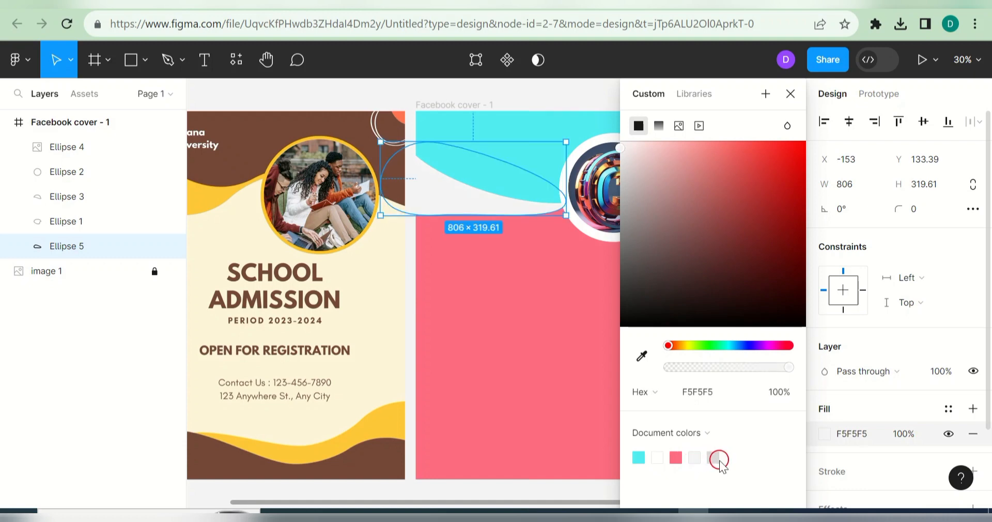
pyautogui.click(714, 458)
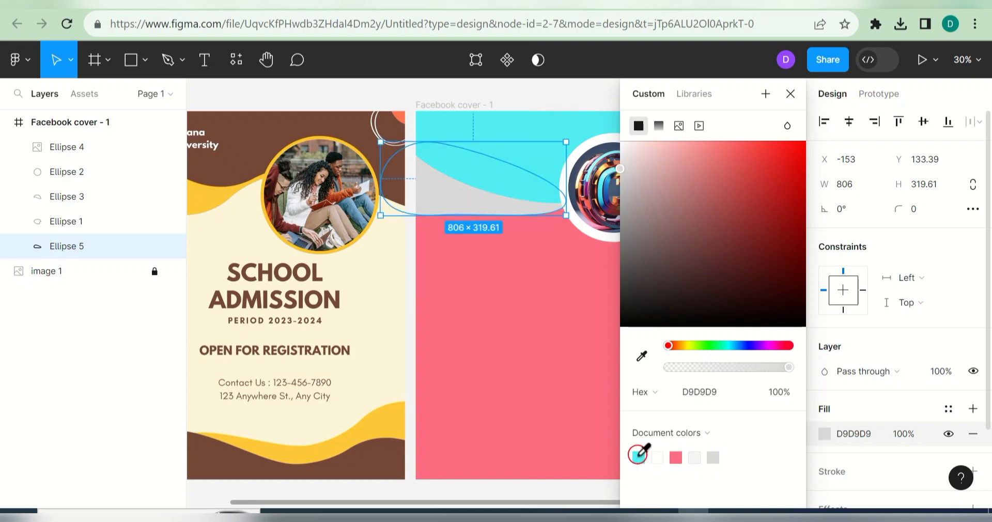
pyautogui.click(659, 457)
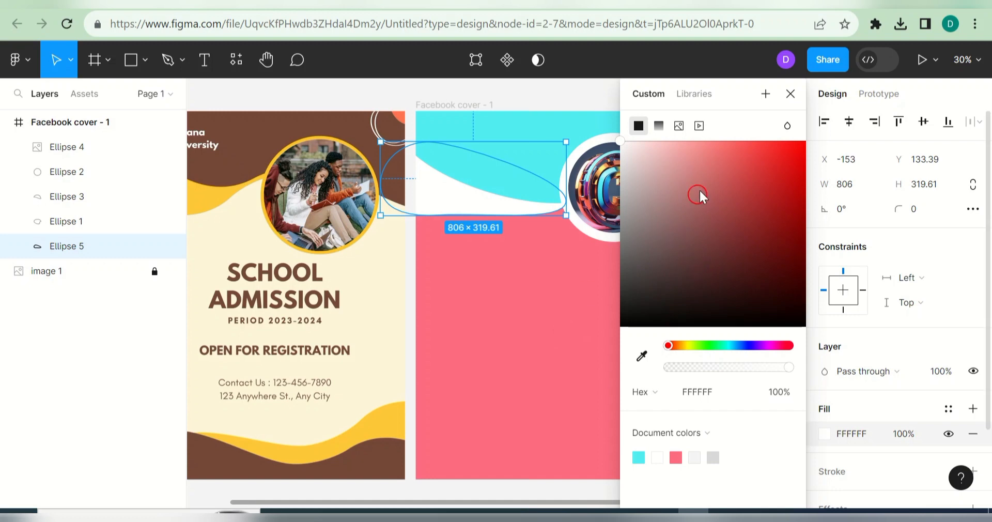
pyautogui.click(675, 457)
pyautogui.click(791, 94)
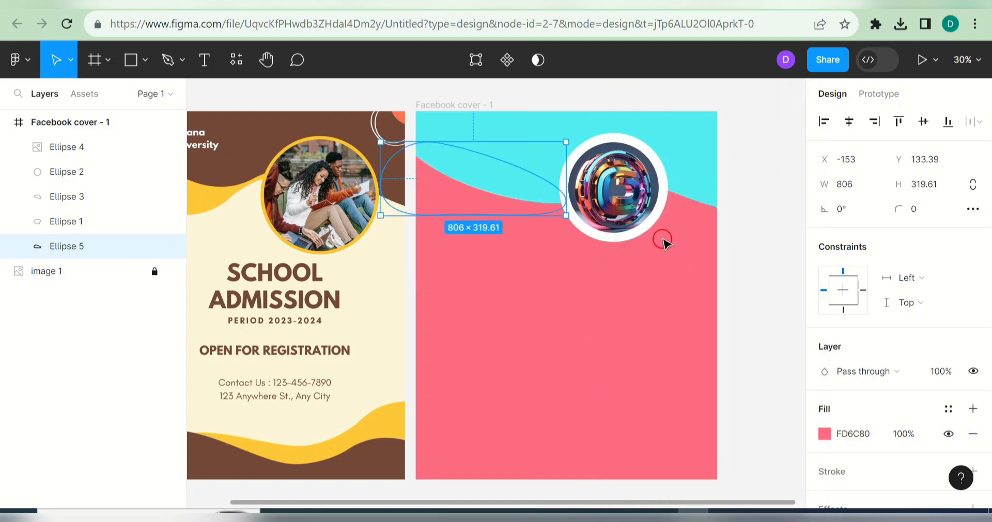
# Step: Set the Facebook cover - 1 frame's background fill to white
pyautogui.click(500, 359)
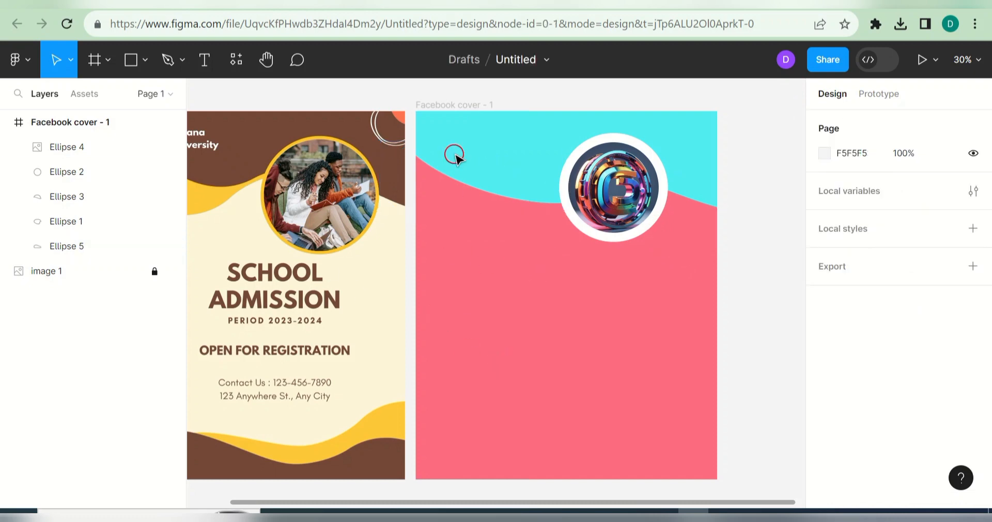
pyautogui.click(437, 104)
pyautogui.click(825, 459)
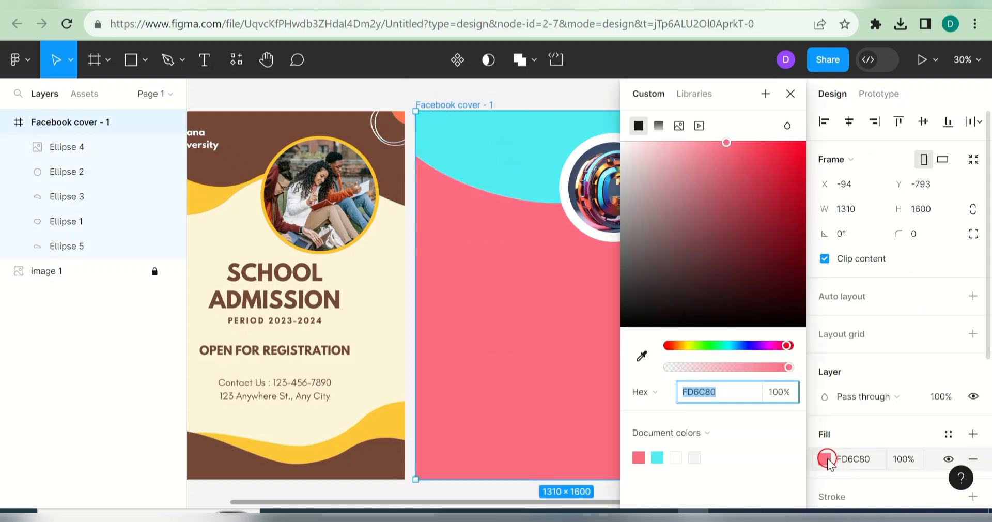
pyautogui.click(673, 458)
pyautogui.click(565, 388)
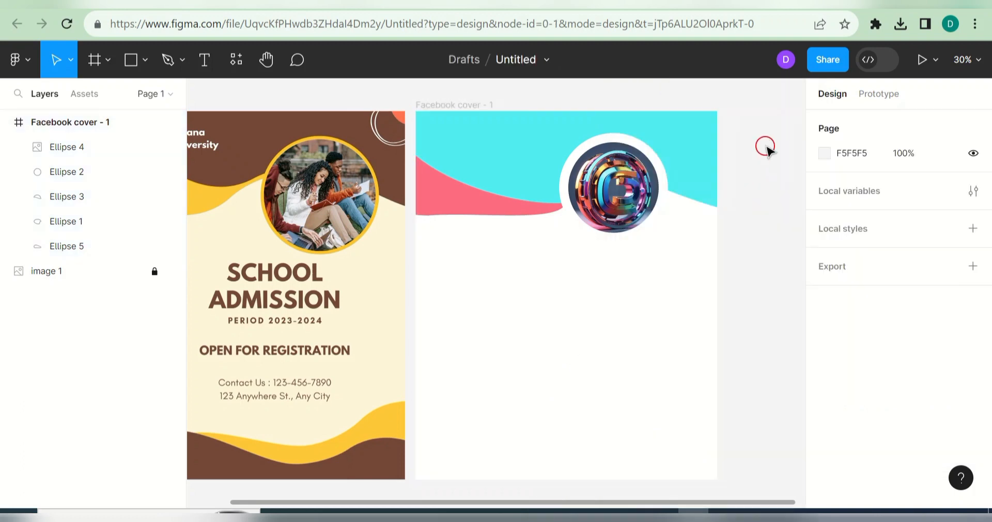
# Step: Fill the ring behind the logo with pink FD6C80
pyautogui.click(665, 203)
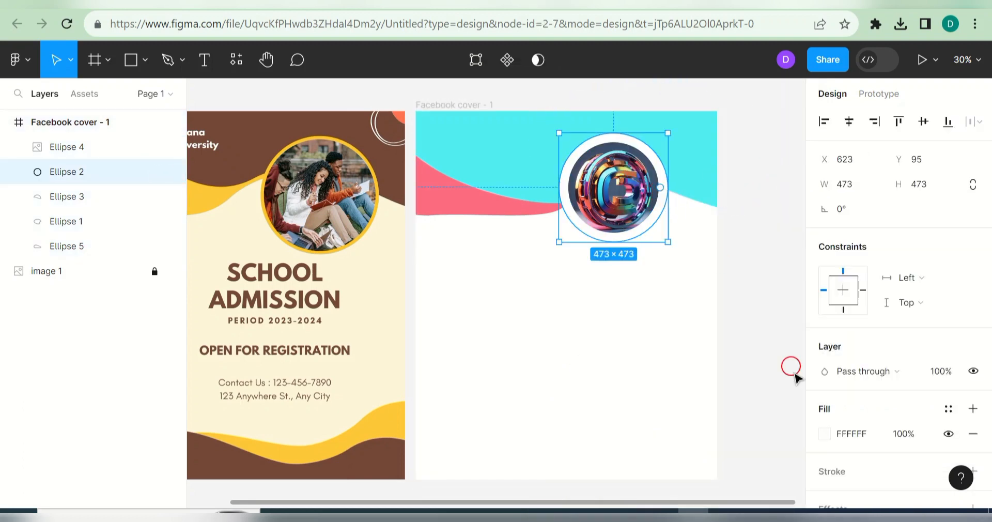
pyautogui.click(825, 434)
pyautogui.click(681, 457)
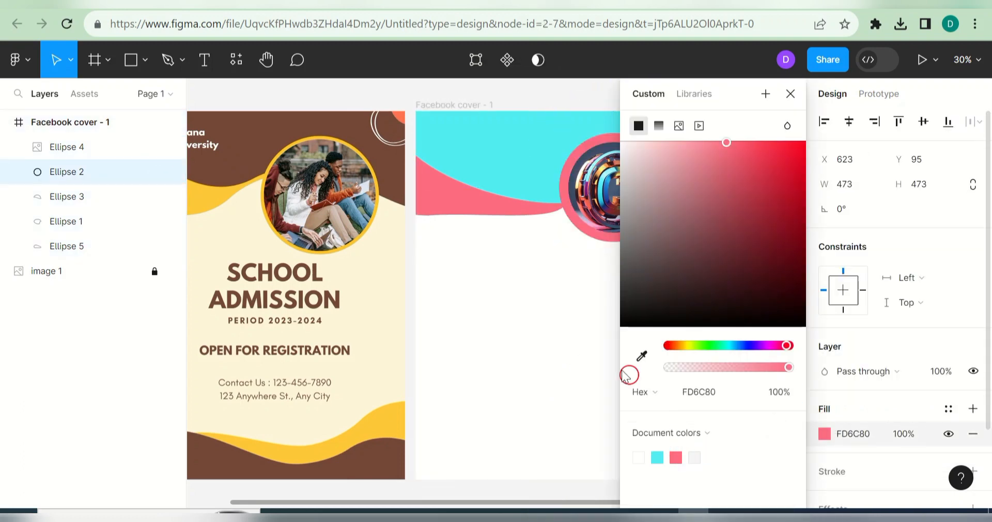
pyautogui.click(567, 346)
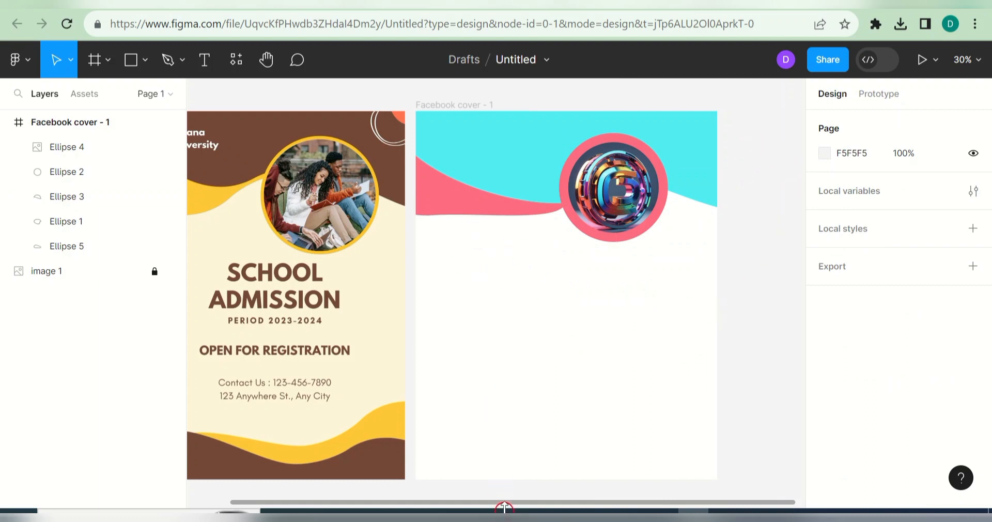
# Step: Draw a new ellipse and place it half off the cover's left edge below the pink wave
pyautogui.moveTo(503, 502); pyautogui.dragTo(456, 501)
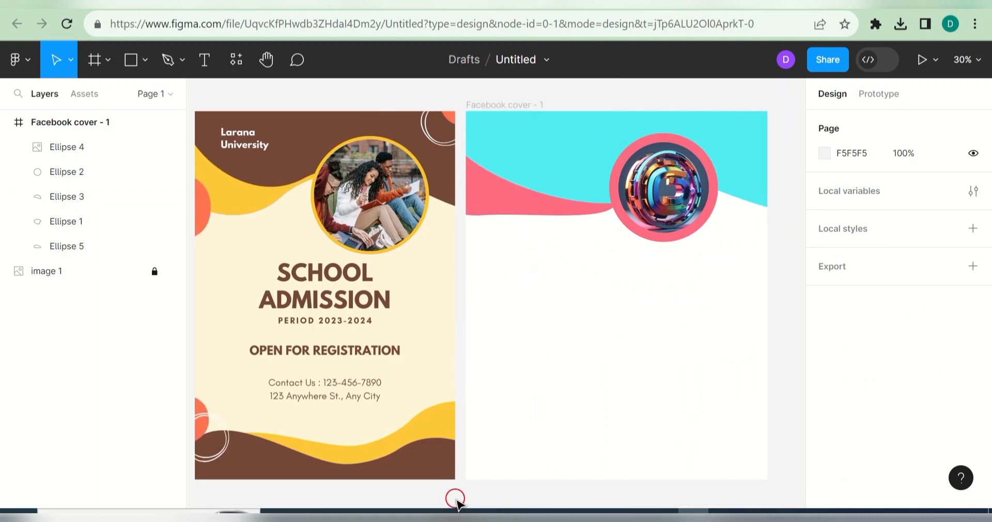
pyautogui.click(145, 60)
pyautogui.click(143, 154)
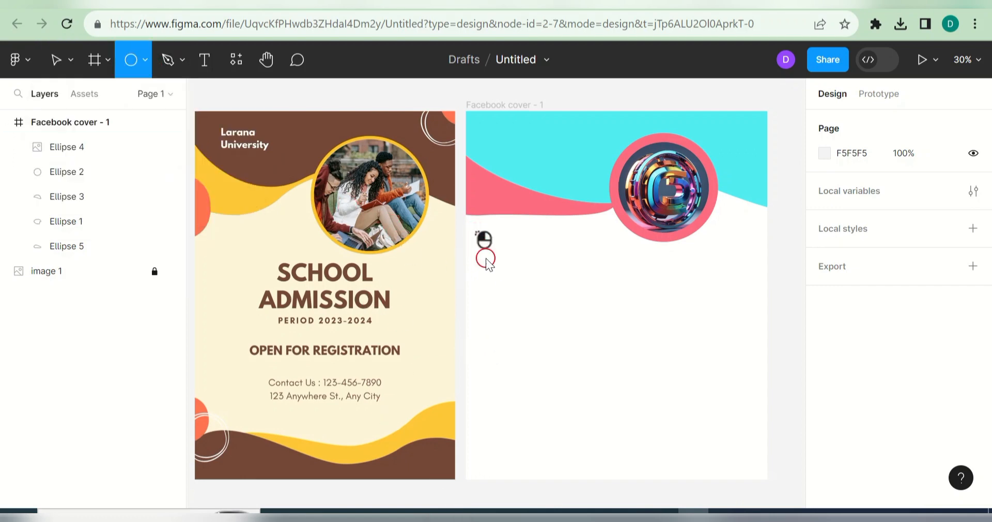
pyautogui.moveTo(474, 231); pyautogui.dragTo(507, 268)
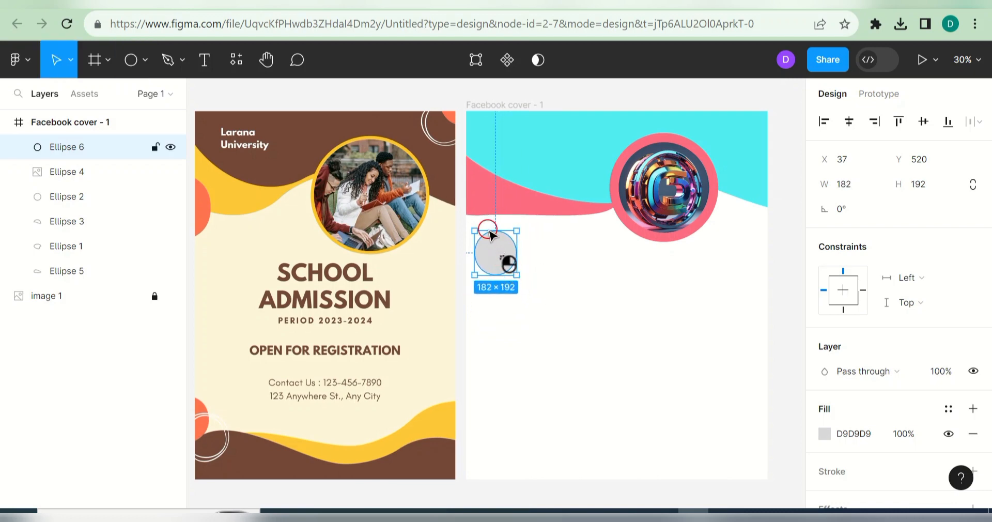
pyautogui.moveTo(490, 231)
pyautogui.mouseDown()
pyautogui.moveTo(460, 173)
pyautogui.moveTo(478, 258)
pyautogui.moveTo(484, 236)
pyautogui.mouseUp()
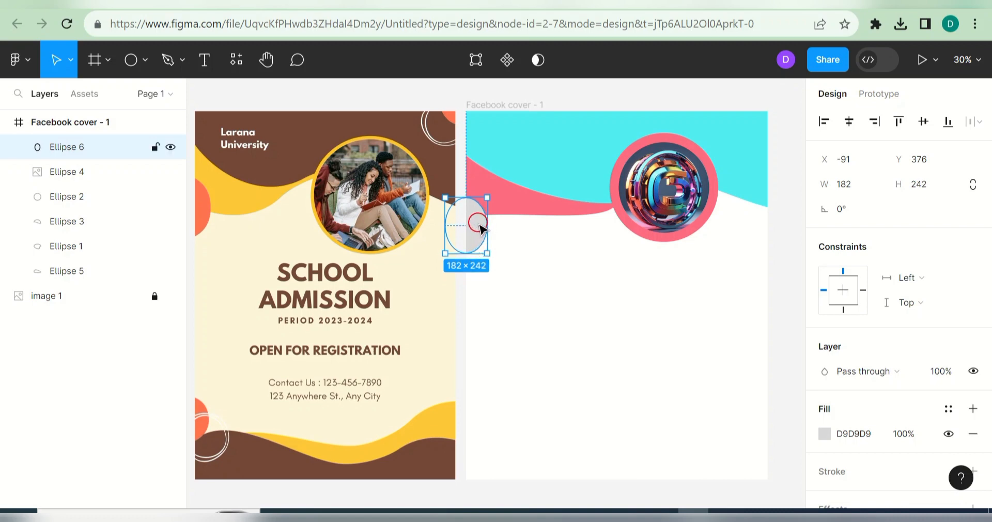
pyautogui.click(508, 239)
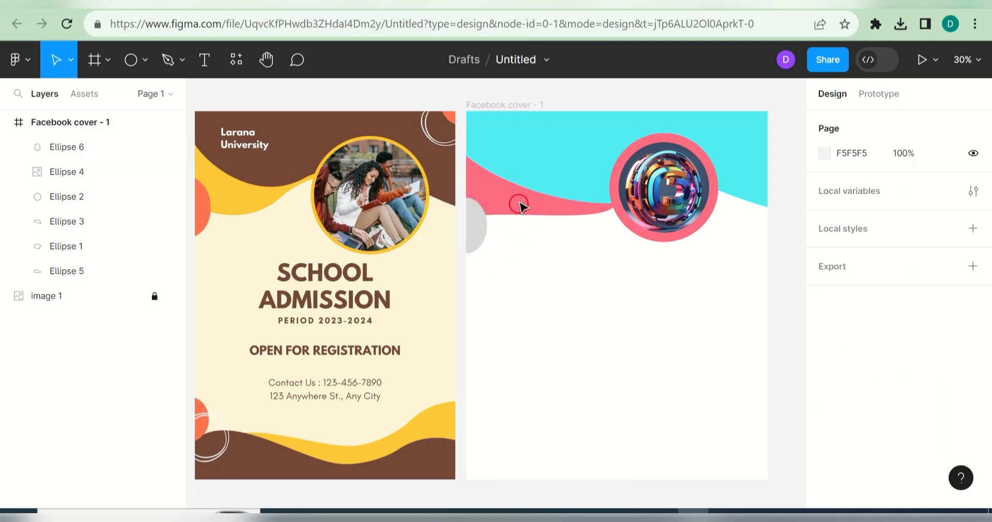
# Step: Pull the pink wave's bottom point down-right and move the grey ellipse lower on the left edge
pyautogui.doubleClick(506, 192)
pyautogui.moveTo(480, 215); pyautogui.dragTo(531, 243)
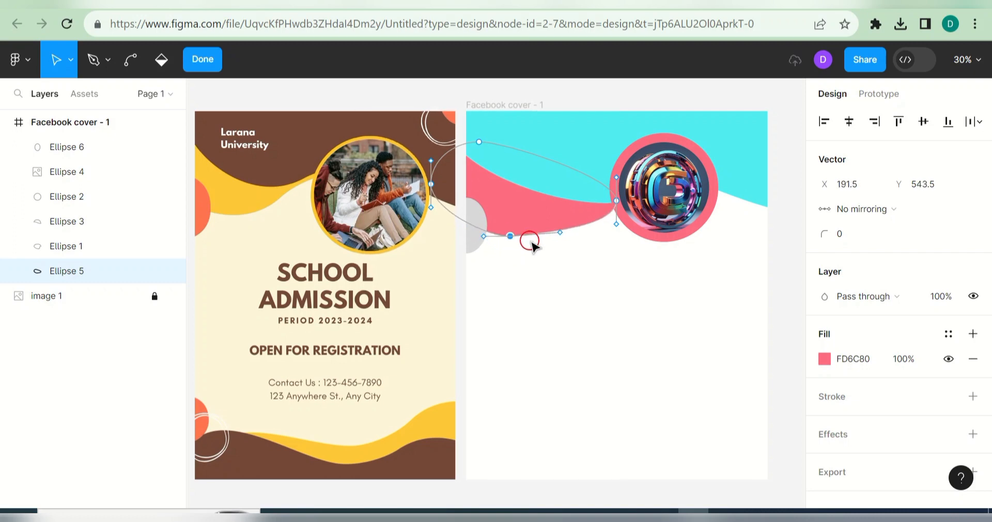
pyautogui.click(606, 298)
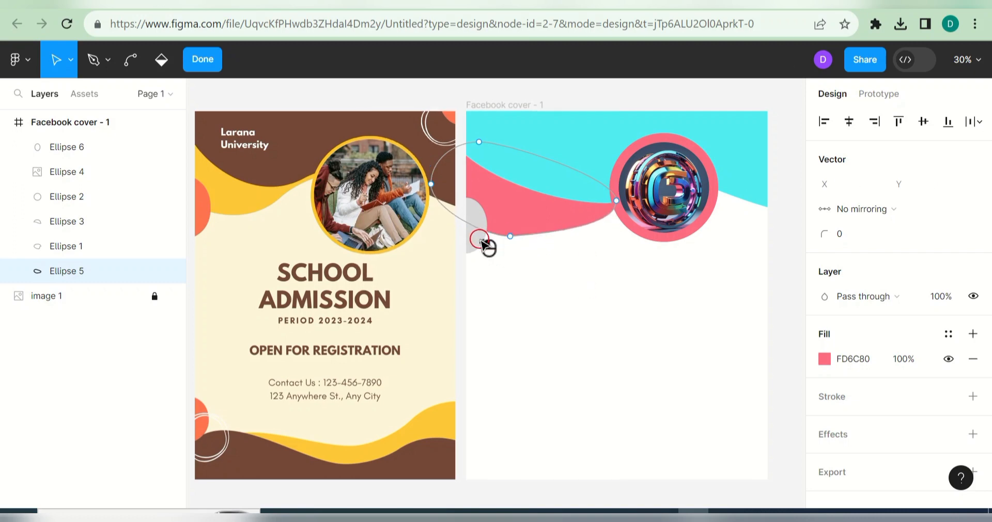
pyautogui.press('Escape')
pyautogui.press('Escape')
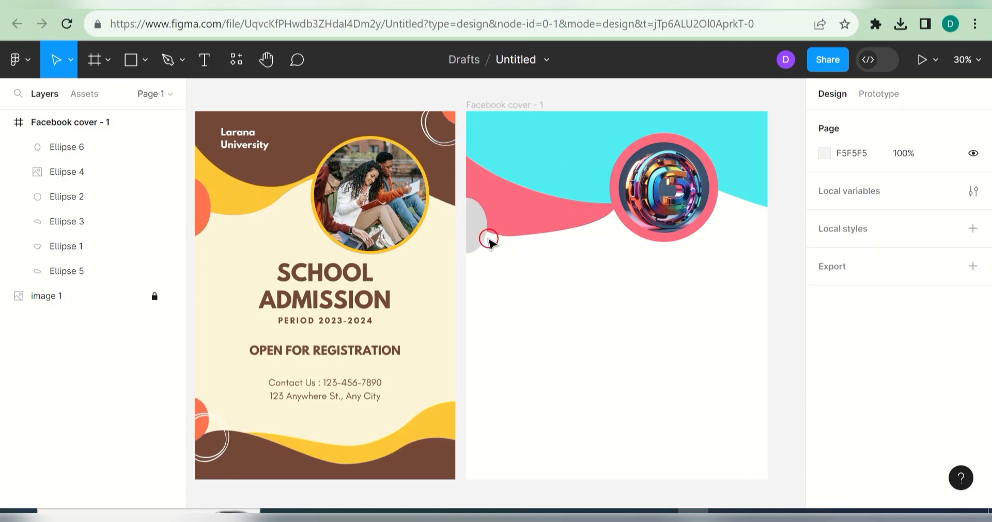
pyautogui.click(479, 234)
pyautogui.moveTo(481, 237); pyautogui.dragTo(478, 273)
pyautogui.click(574, 279)
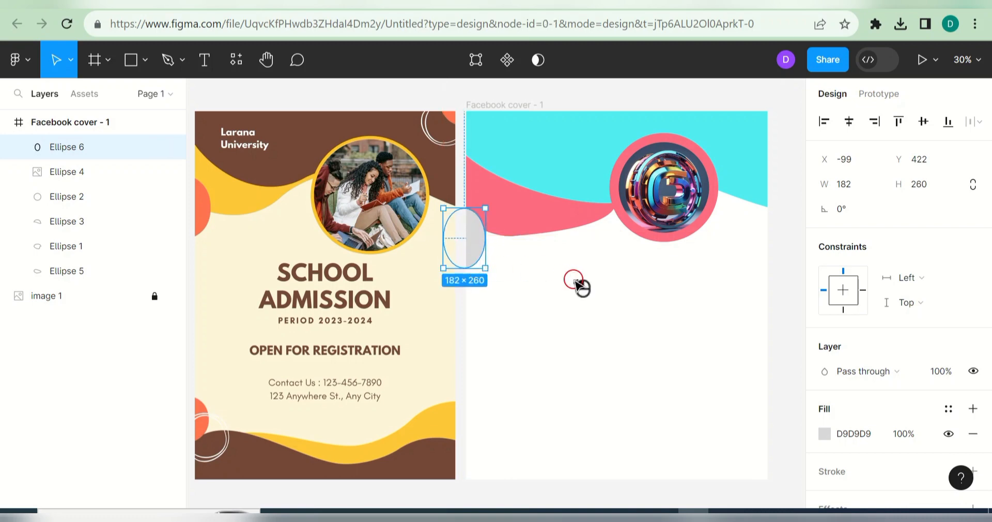
# Step: Reshape the pink wave's points and curve handles so it dips smoothly toward the logo circle
pyautogui.click(525, 202)
pyautogui.doubleClick(528, 207)
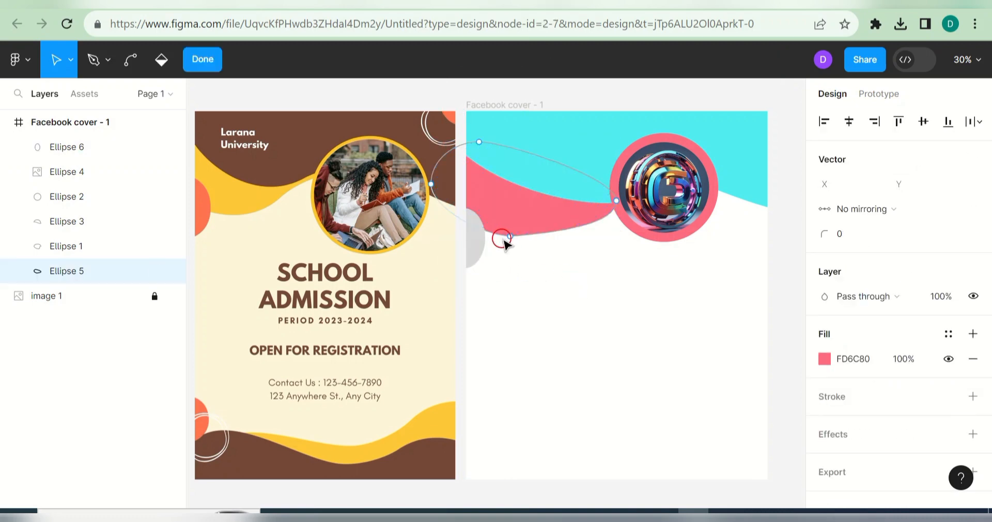
pyautogui.moveTo(523, 236); pyautogui.dragTo(592, 214)
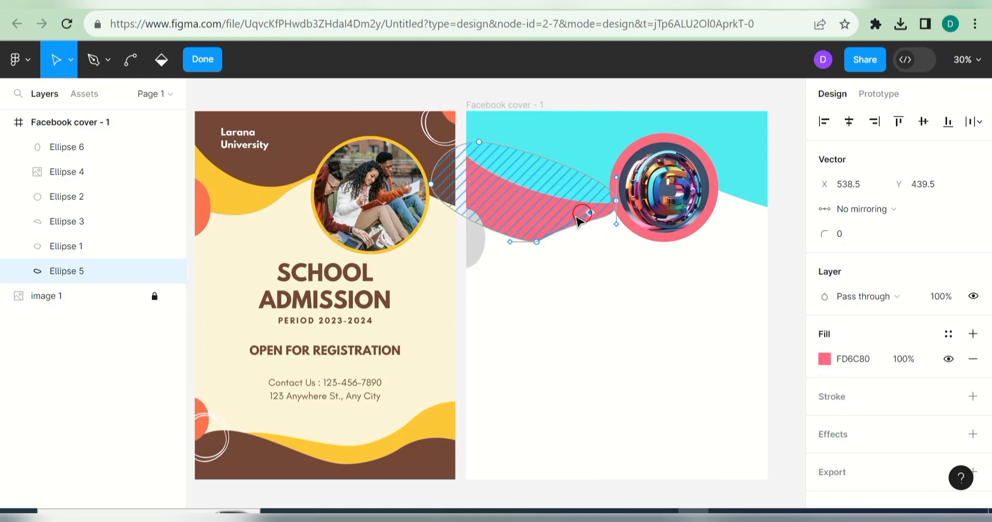
pyautogui.click(494, 234)
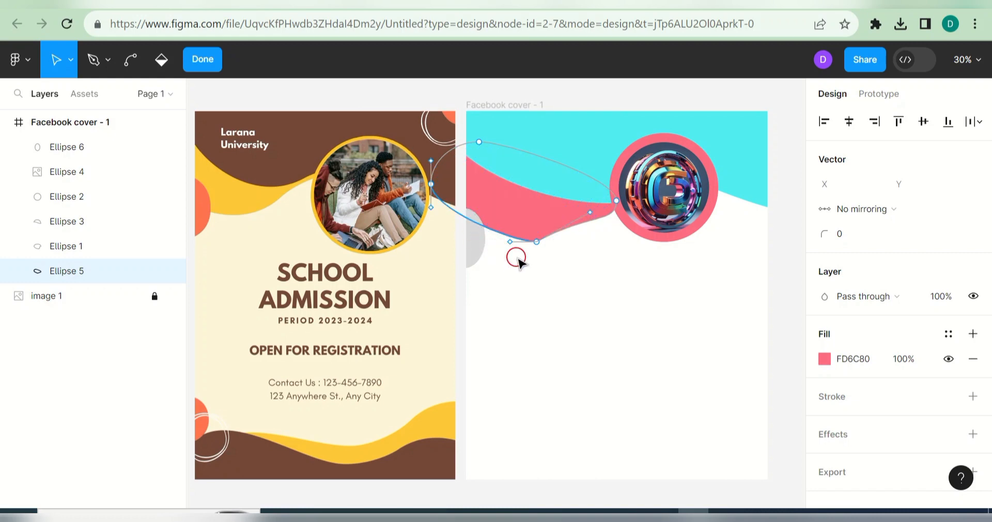
pyautogui.moveTo(519, 262); pyautogui.dragTo(499, 253)
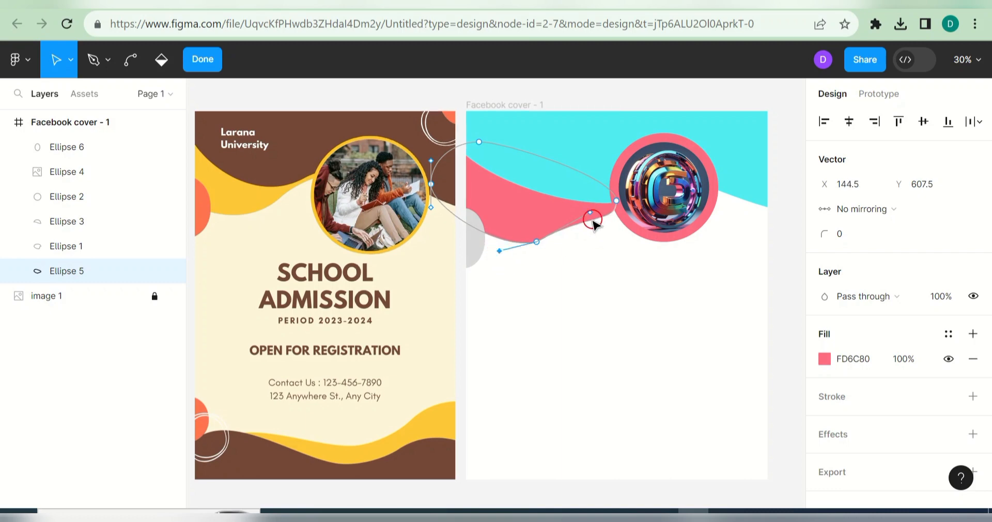
pyautogui.moveTo(590, 213); pyautogui.dragTo(617, 219)
pyautogui.moveTo(537, 243); pyautogui.dragTo(546, 232)
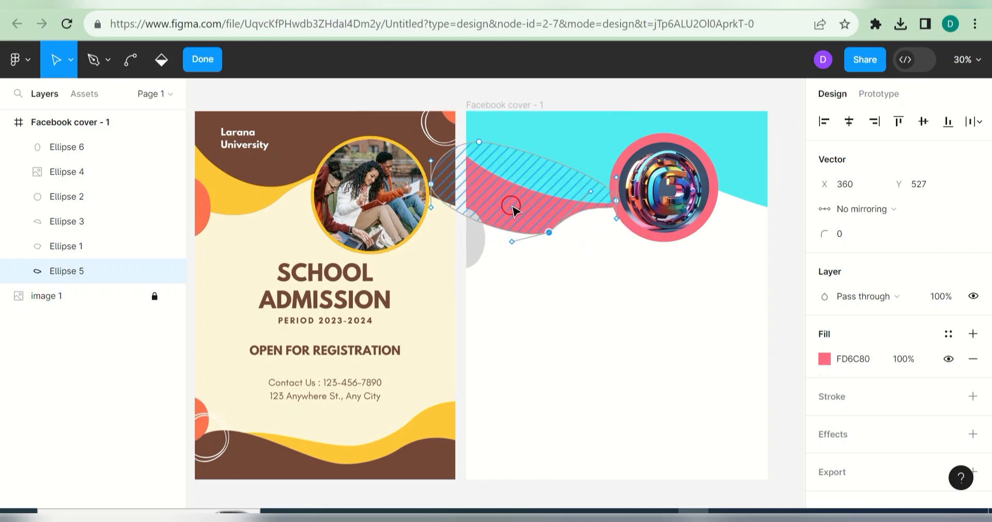
pyautogui.moveTo(526, 220); pyautogui.dragTo(537, 204)
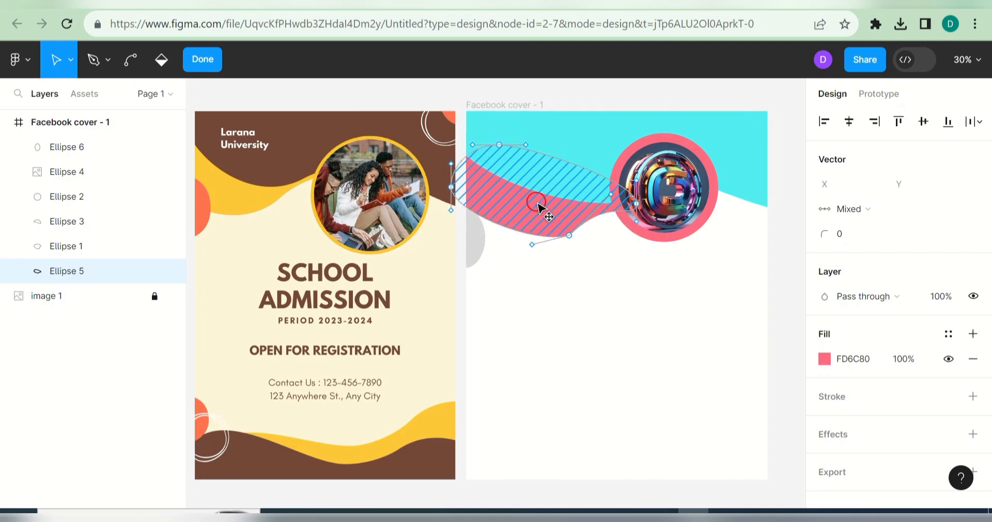
# Step: Reposition the grey ellipse on the left edge and fine-tune the pink wave's points
pyautogui.doubleClick(505, 274)
pyautogui.moveTo(476, 257)
pyautogui.mouseDown()
pyautogui.moveTo(483, 247)
pyautogui.moveTo(473, 242)
pyautogui.mouseUp()
pyautogui.doubleClick(558, 231)
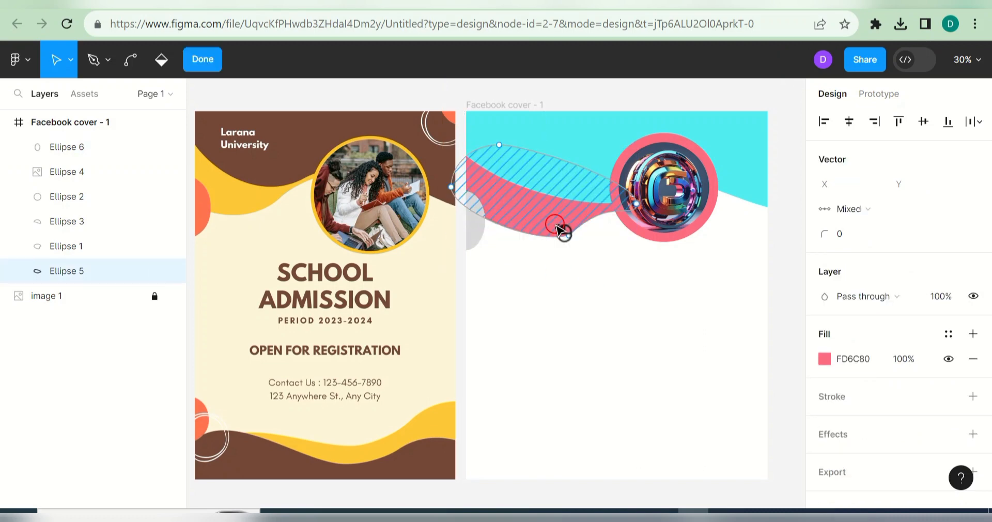
pyautogui.moveTo(559, 232); pyautogui.dragTo(533, 236)
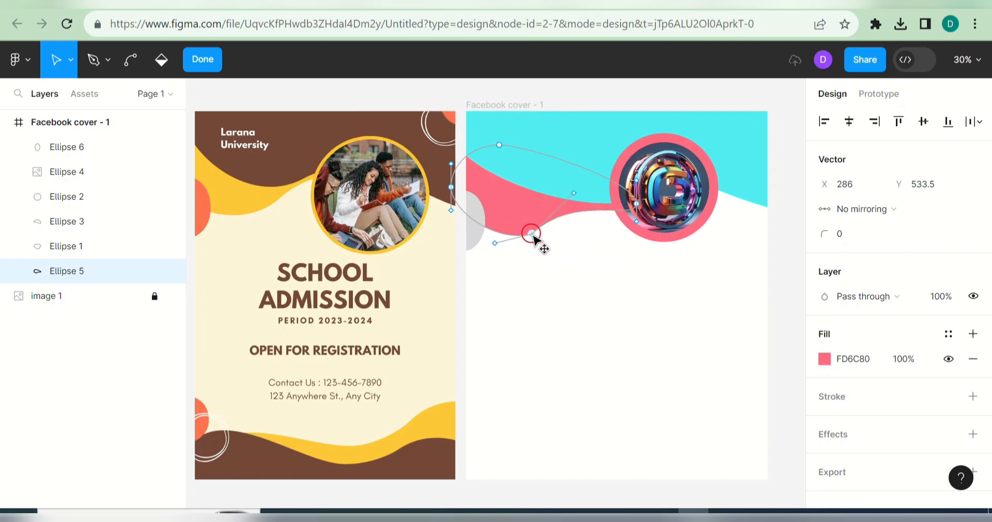
pyautogui.click(628, 219)
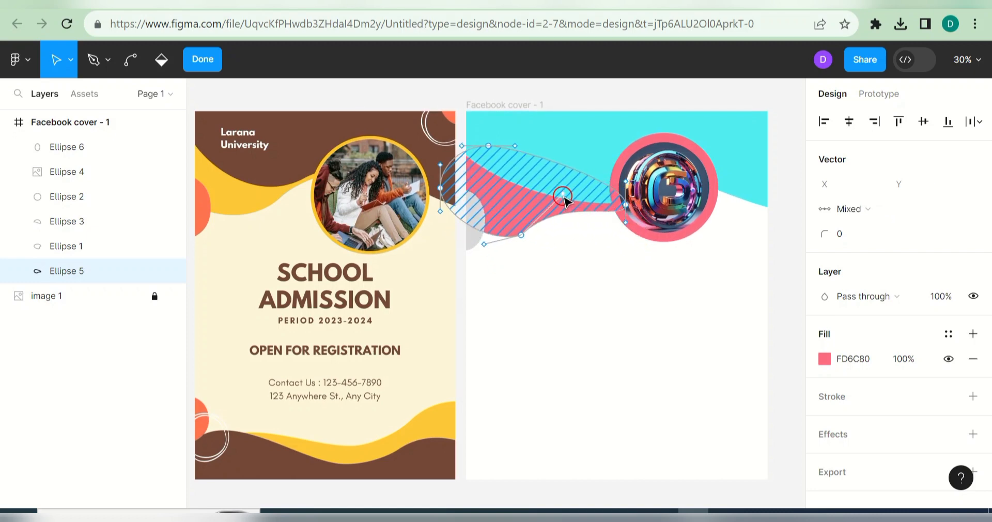
pyautogui.moveTo(562, 196); pyautogui.dragTo(573, 215)
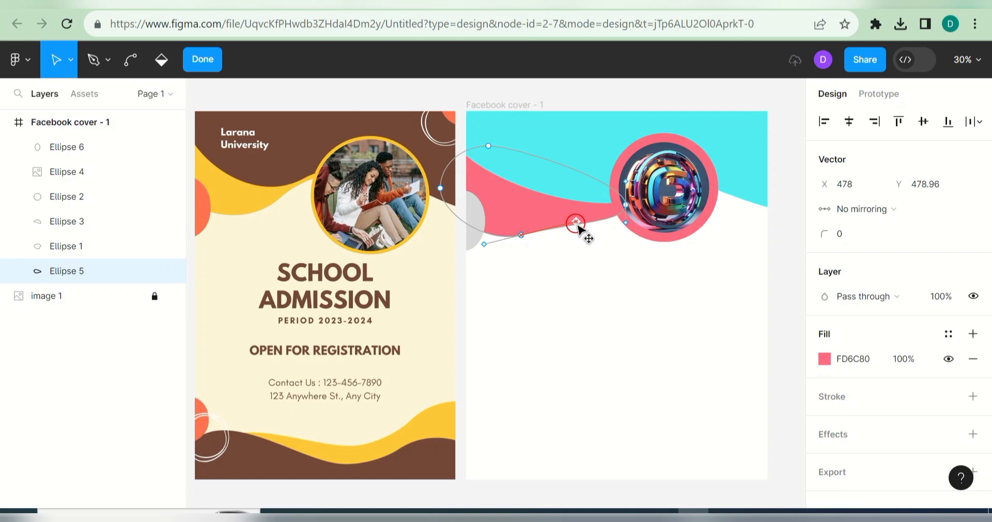
pyautogui.click(497, 261)
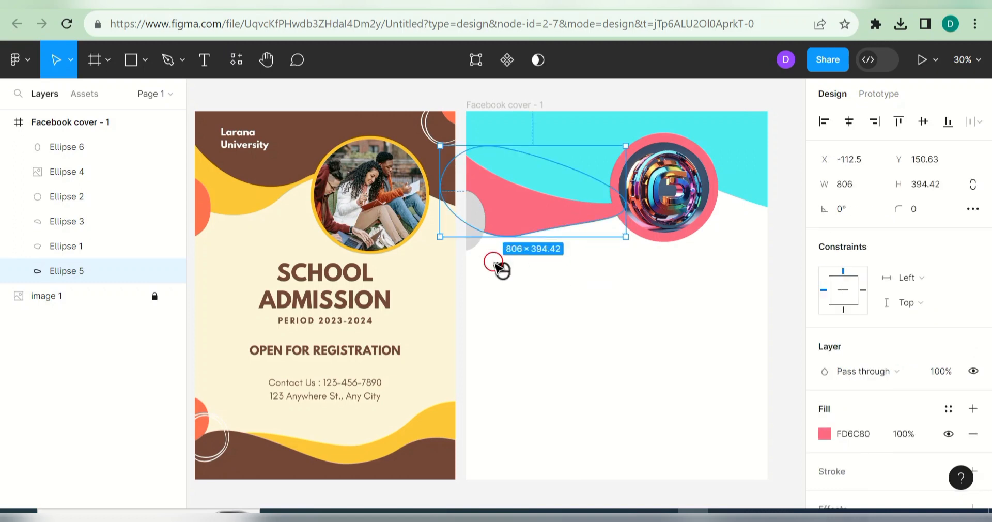
pyautogui.click(496, 265)
pyautogui.click(477, 231)
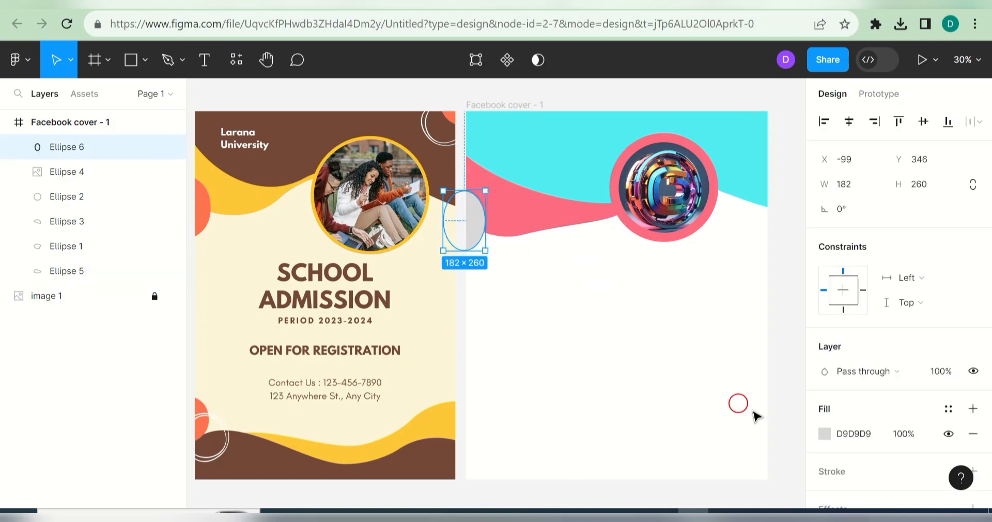
# Step: Fill Ellipse 6 with the blue sampled from the logo using the eyedropper
pyautogui.click(825, 433)
pyautogui.click(643, 355)
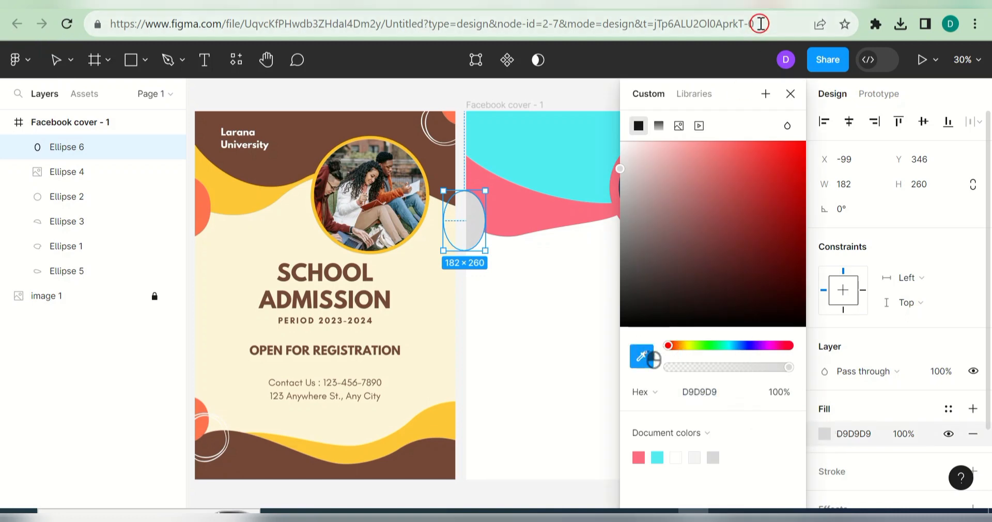
pyautogui.moveTo(691, 90); pyautogui.dragTo(181, 109)
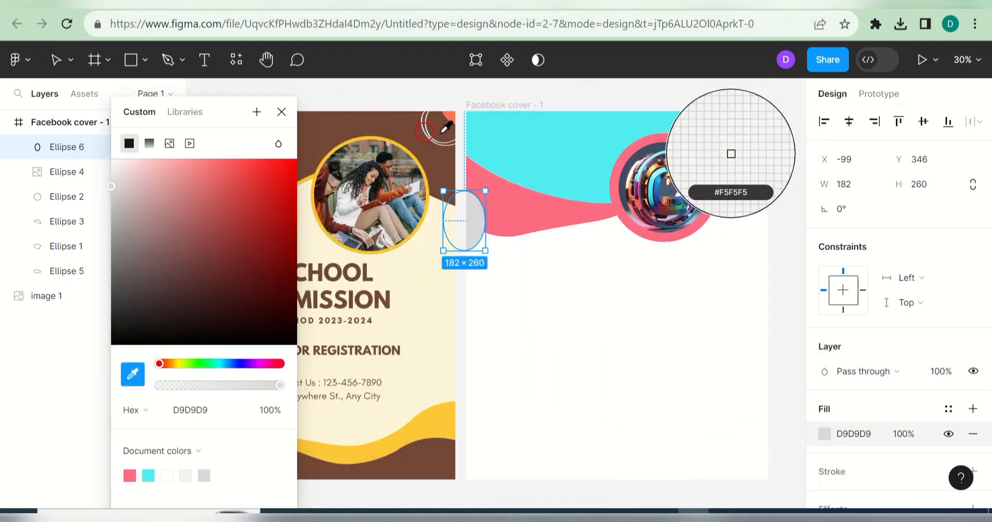
pyautogui.click(667, 178)
pyautogui.click(581, 311)
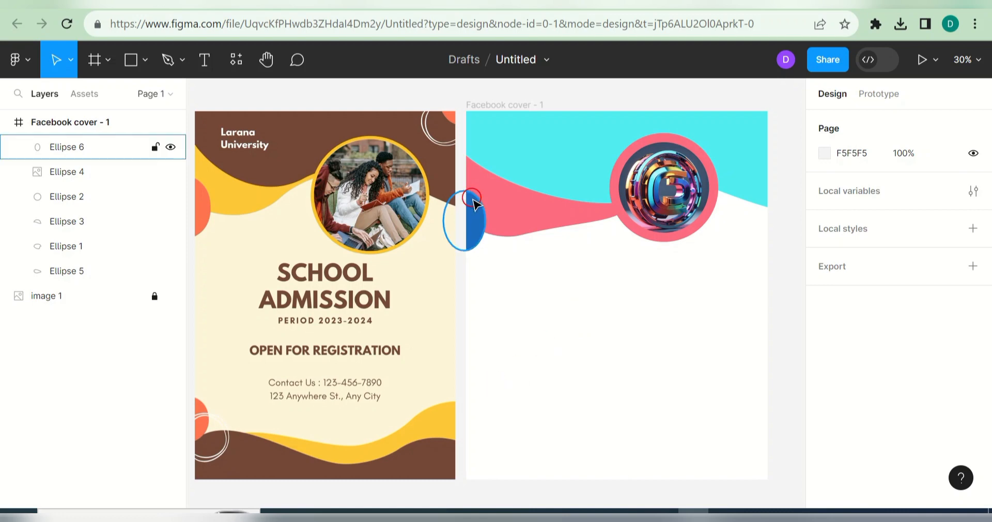
pyautogui.click(569, 191)
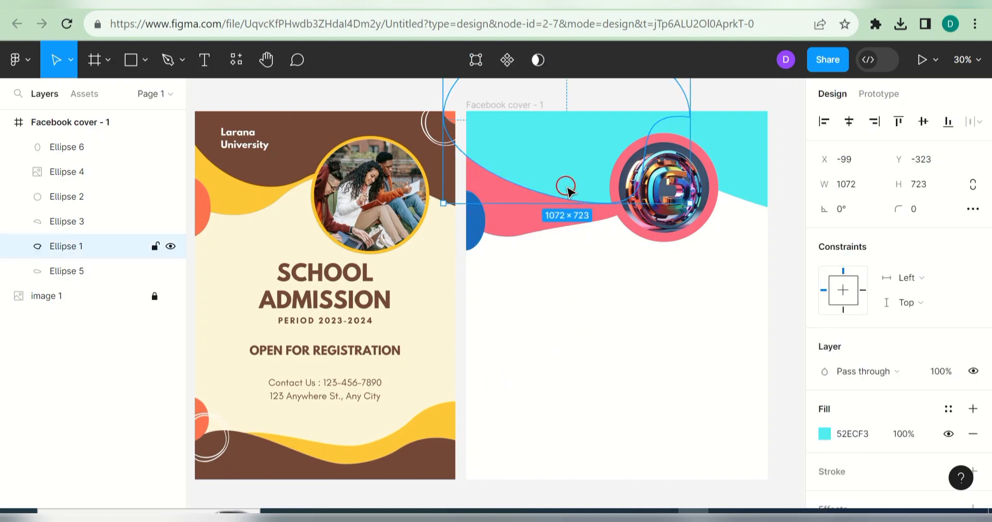
# Step: Duplicate the three top wave shapes, move the copies to the cover's bottom and mirror them
pyautogui.keyDown('shift'); pyautogui.click(543, 221); pyautogui.keyUp('shift')
pyautogui.keyDown('shift'); pyautogui.click(743, 158); pyautogui.keyUp('shift')
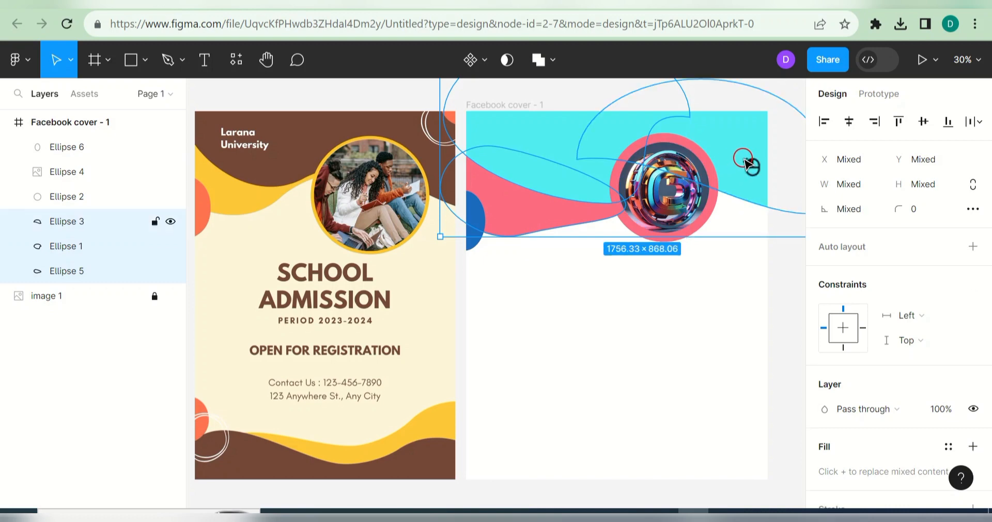
pyautogui.hotkey('ctrl', 'd')
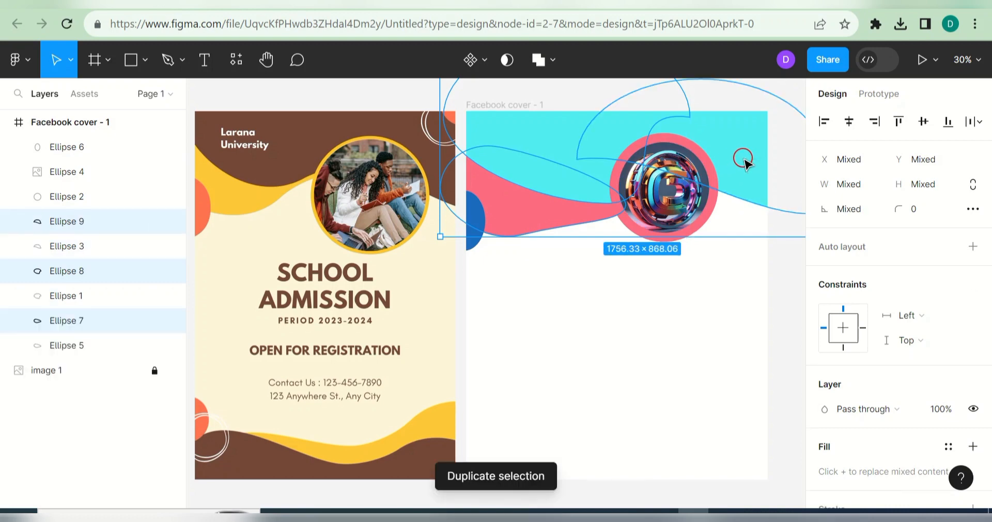
pyautogui.moveTo(748, 212); pyautogui.dragTo(751, 410)
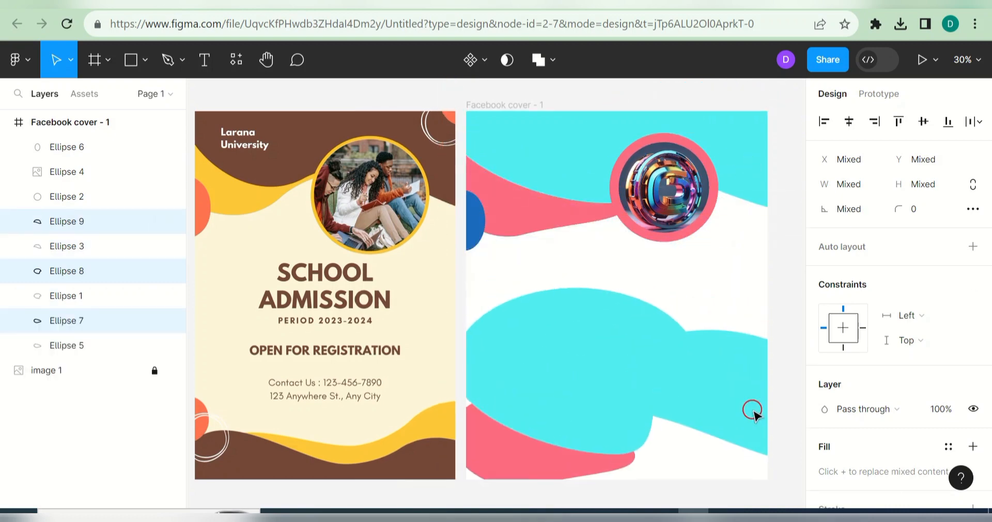
pyautogui.rightClick(751, 410)
pyautogui.click(804, 485)
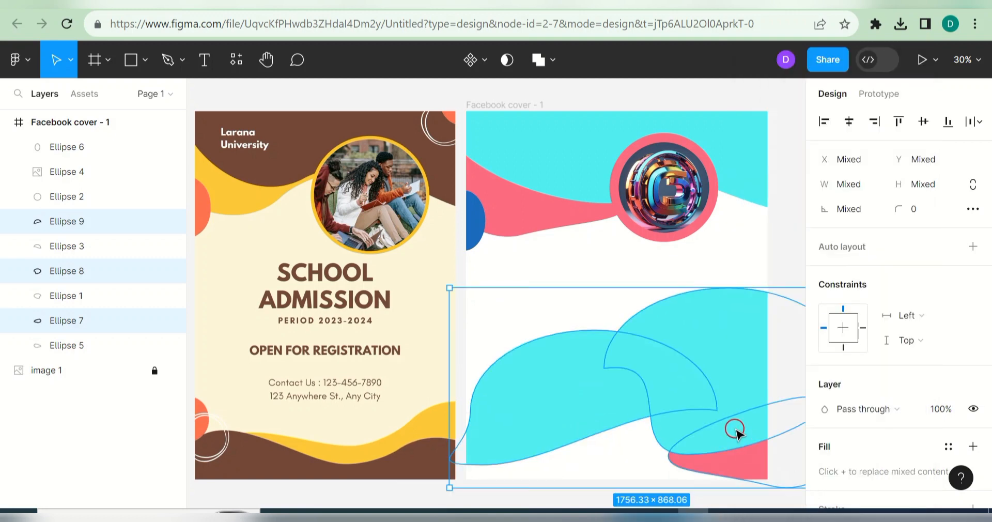
pyautogui.moveTo(719, 437); pyautogui.dragTo(664, 466)
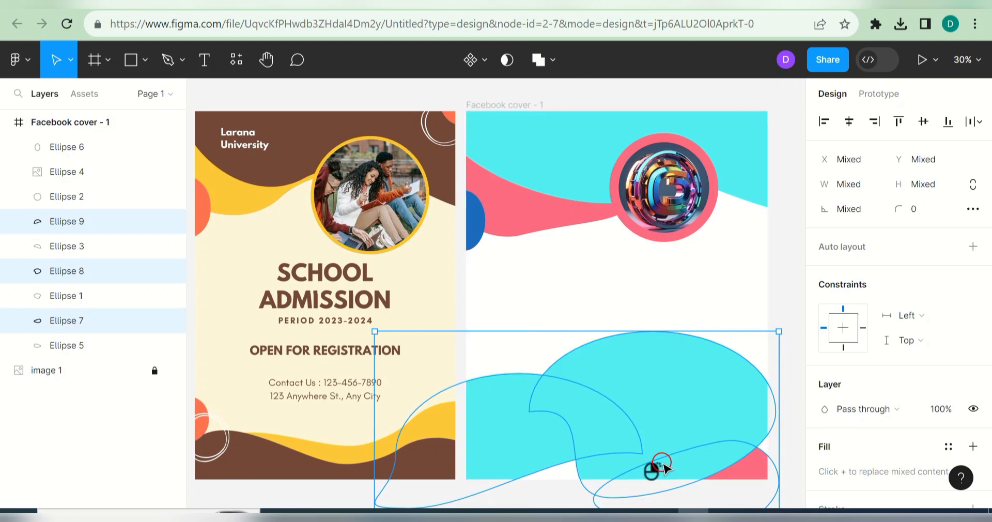
# Step: Flip the duplicated cyan blobs horizontally and vertically, then delete them
pyautogui.rightClick(664, 467)
pyautogui.click(688, 481)
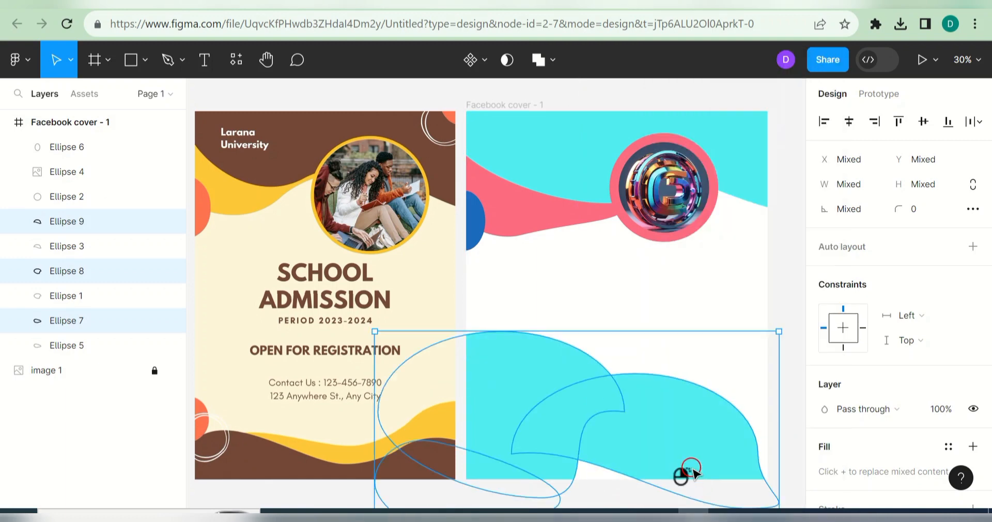
pyautogui.rightClick(692, 472)
pyautogui.click(708, 485)
pyautogui.moveTo(691, 462)
pyautogui.mouseDown()
pyautogui.moveTo(693, 480)
pyautogui.moveTo(695, 459)
pyautogui.mouseUp()
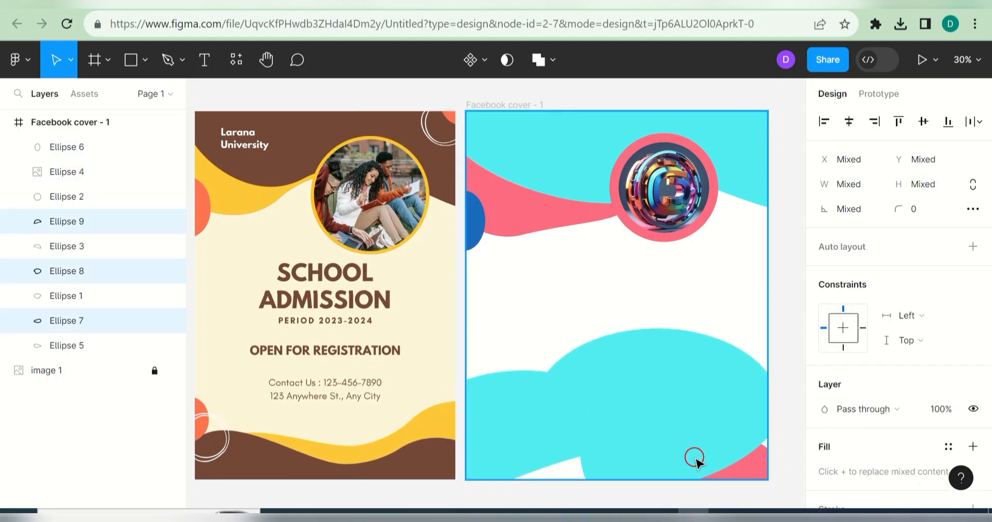
pyautogui.press('Delete')
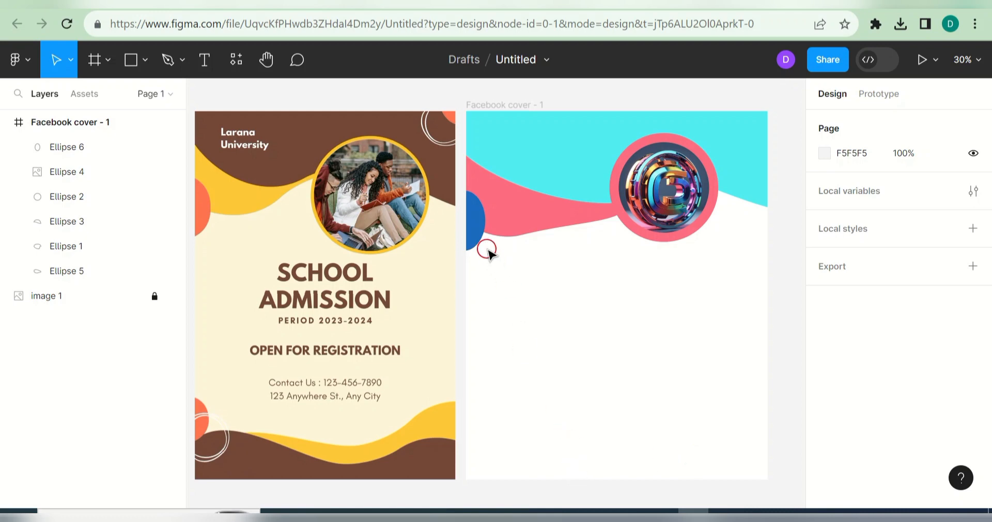
pyautogui.click(146, 61)
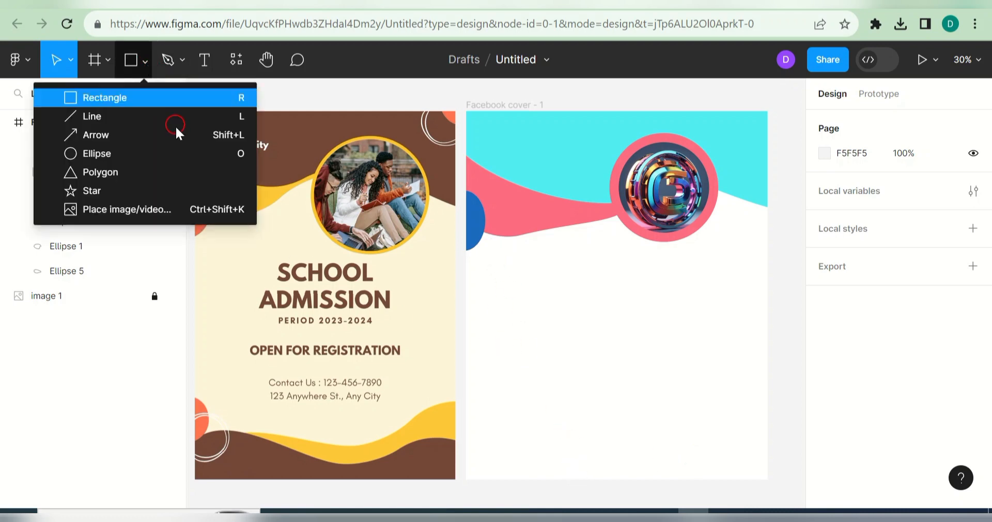
pyautogui.click(148, 154)
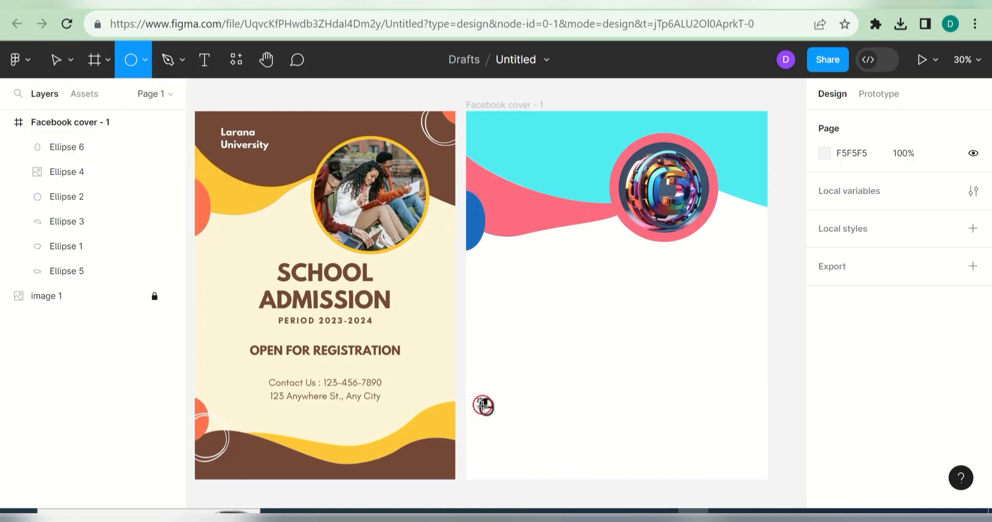
pyautogui.moveTo(477, 398)
pyautogui.mouseDown()
pyautogui.moveTo(487, 440)
pyautogui.moveTo(590, 460)
pyautogui.moveTo(578, 473)
pyautogui.moveTo(599, 473)
pyautogui.mouseUp()
pyautogui.moveTo(505, 445)
pyautogui.mouseDown()
pyautogui.moveTo(492, 458)
pyautogui.moveTo(534, 438)
pyautogui.moveTo(490, 440)
pyautogui.moveTo(505, 441)
pyautogui.moveTo(498, 458)
pyautogui.moveTo(722, 452)
pyautogui.moveTo(801, 477)
pyautogui.moveTo(522, 472)
pyautogui.moveTo(538, 472)
pyautogui.mouseUp()
pyautogui.doubleClick(558, 458)
pyautogui.moveTo(594, 506); pyautogui.dragTo(409, 508)
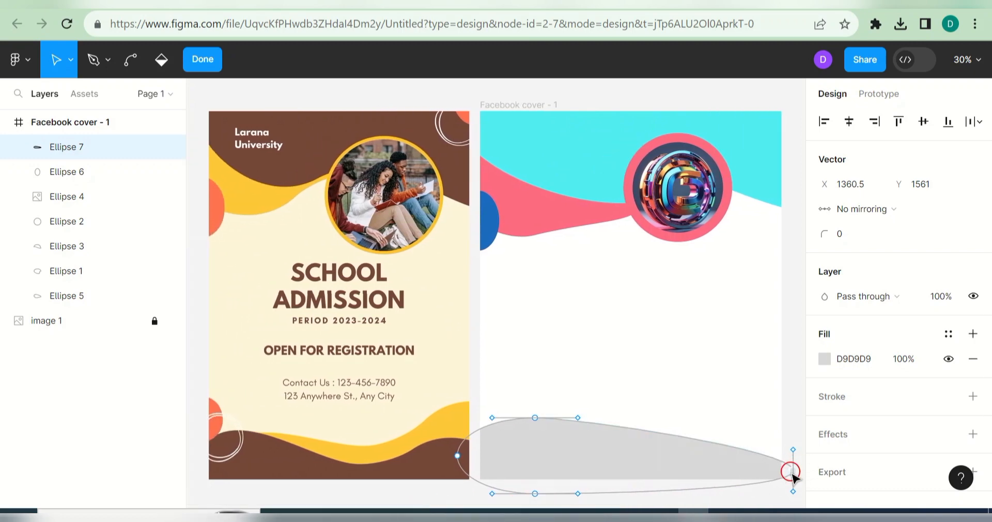
pyautogui.moveTo(792, 476); pyautogui.dragTo(785, 479)
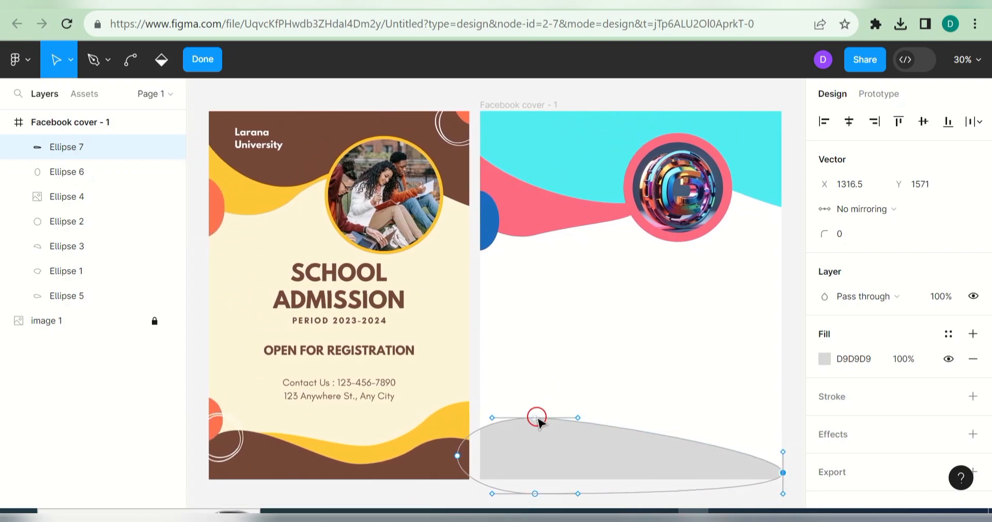
pyautogui.moveTo(538, 420); pyautogui.dragTo(660, 416)
pyautogui.click(457, 451)
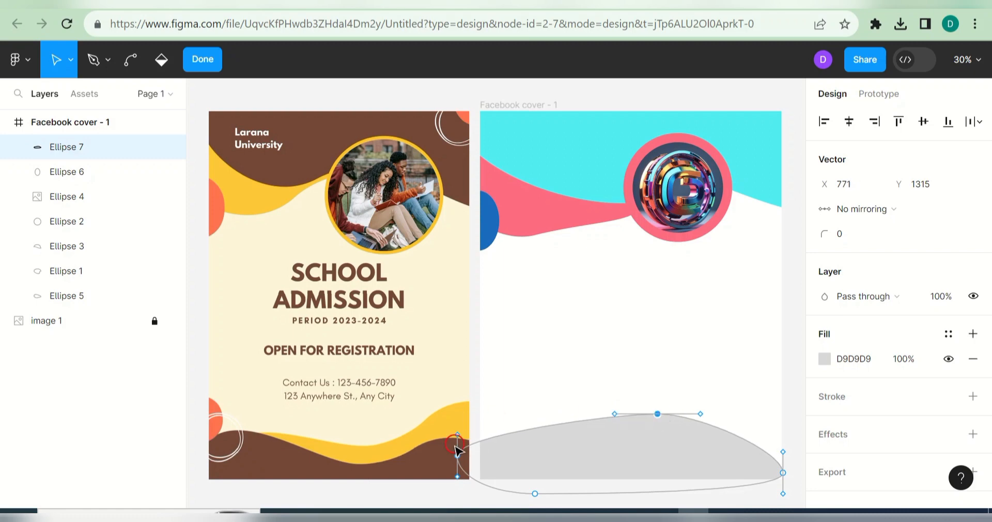
pyautogui.moveTo(467, 444); pyautogui.dragTo(517, 463)
pyautogui.moveTo(541, 493); pyautogui.dragTo(443, 495)
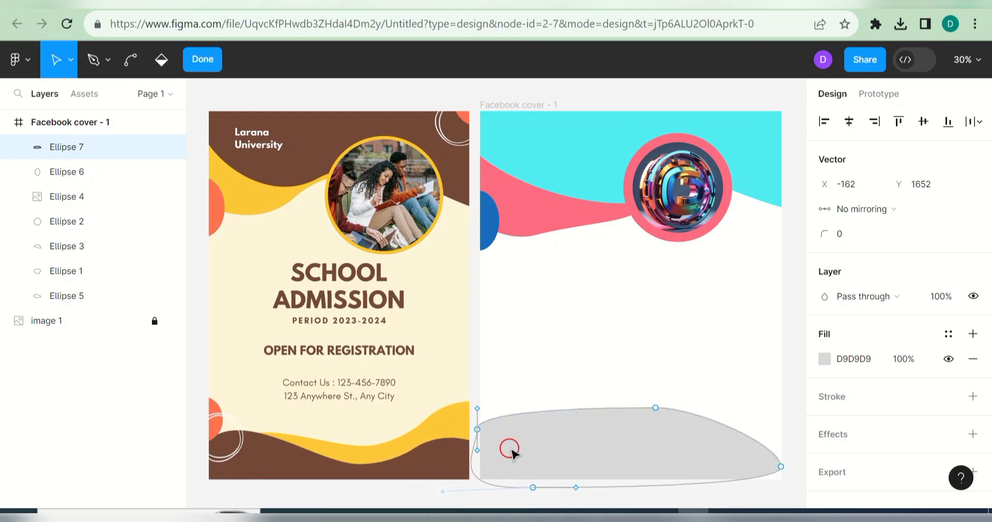
pyautogui.moveTo(478, 430); pyautogui.dragTo(479, 449)
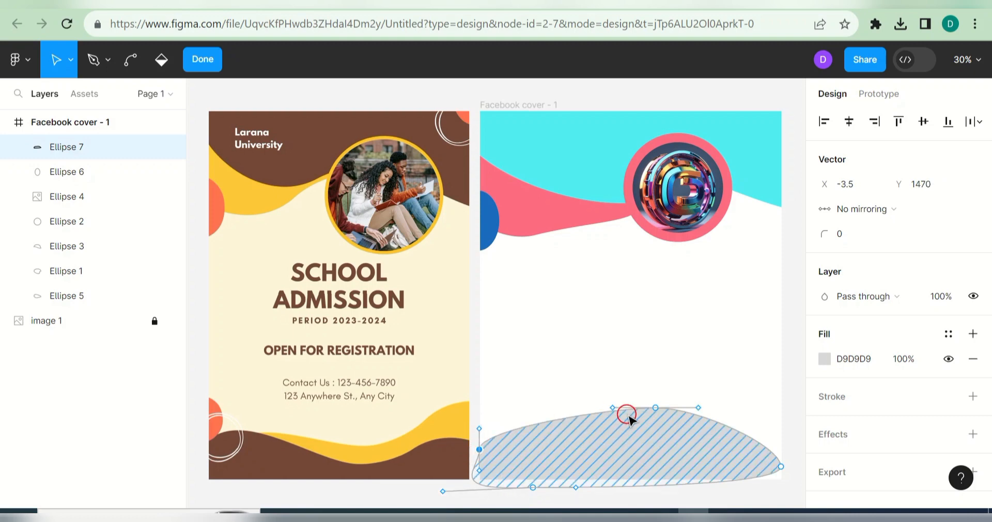
pyautogui.moveTo(627, 415); pyautogui.dragTo(548, 421)
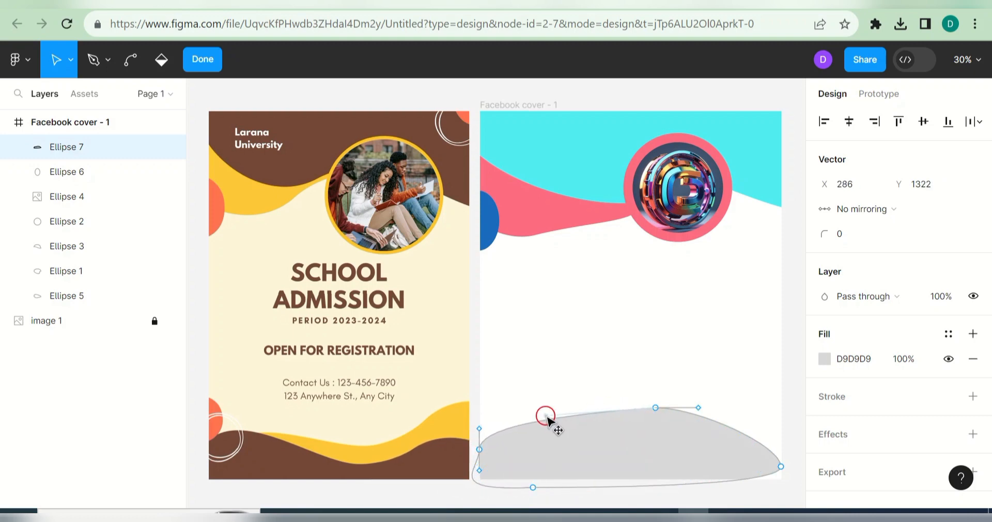
pyautogui.moveTo(683, 409); pyautogui.dragTo(695, 467)
pyautogui.moveTo(623, 417); pyautogui.dragTo(612, 430)
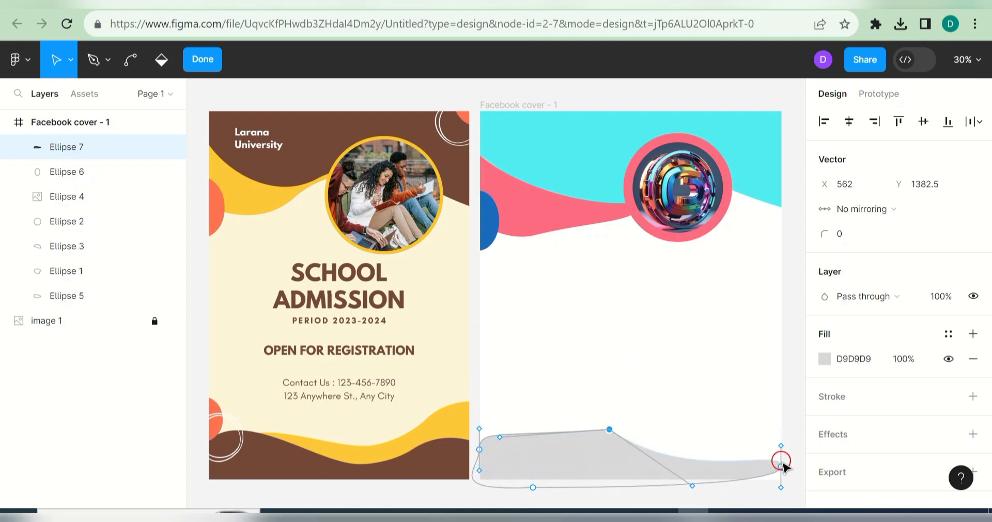
pyautogui.moveTo(780, 462)
pyautogui.mouseDown()
pyautogui.moveTo(603, 468)
pyautogui.moveTo(642, 472)
pyautogui.mouseUp()
pyautogui.moveTo(553, 426); pyautogui.dragTo(561, 393)
pyautogui.click(422, 444)
pyautogui.moveTo(423, 445); pyautogui.dragTo(482, 441)
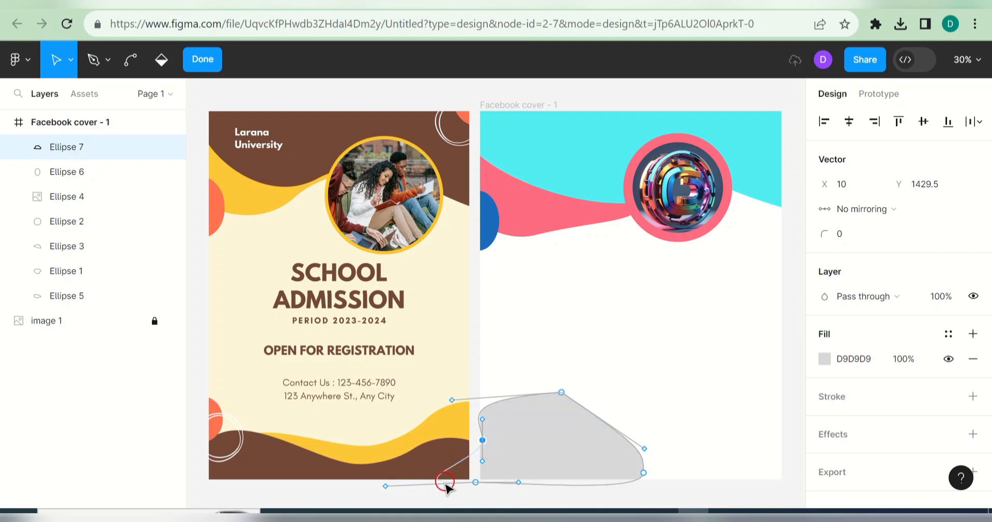
pyautogui.moveTo(396, 482); pyautogui.dragTo(484, 466)
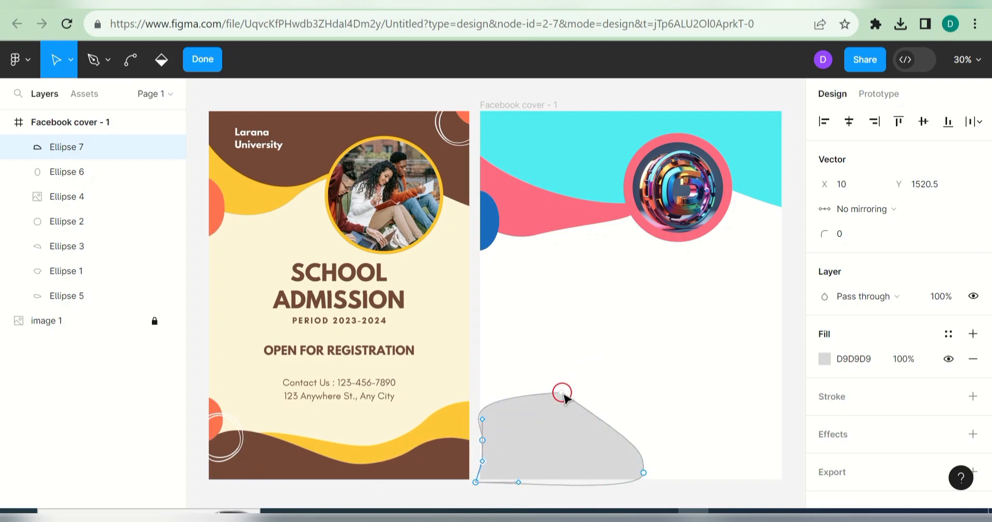
pyautogui.moveTo(564, 394); pyautogui.dragTo(585, 410)
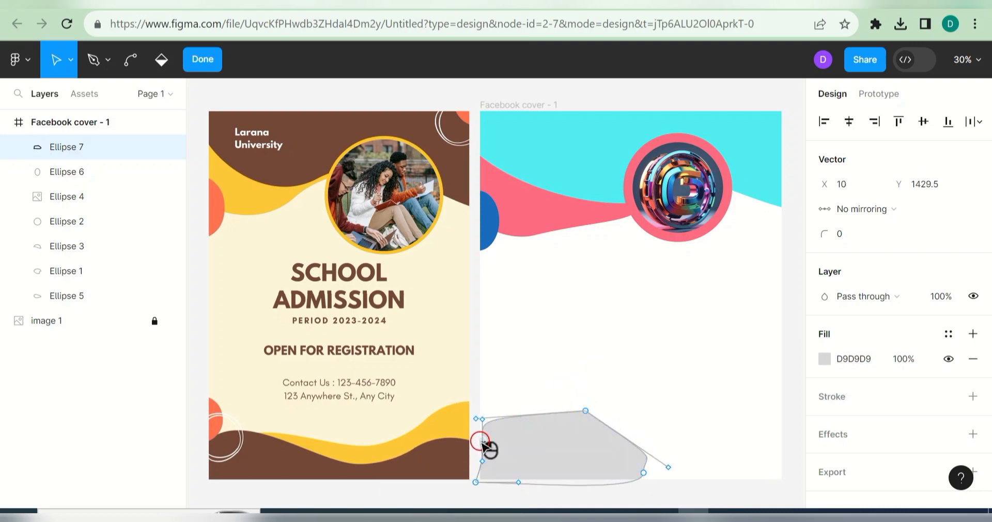
pyautogui.moveTo(587, 409)
pyautogui.mouseDown()
pyautogui.moveTo(594, 425)
pyautogui.moveTo(579, 445)
pyautogui.moveTo(571, 429)
pyautogui.mouseUp()
pyautogui.click(511, 462)
pyautogui.moveTo(479, 438)
pyautogui.mouseDown()
pyautogui.moveTo(469, 439)
pyautogui.moveTo(504, 427)
pyautogui.moveTo(509, 414)
pyautogui.mouseUp()
pyautogui.press('Delete')
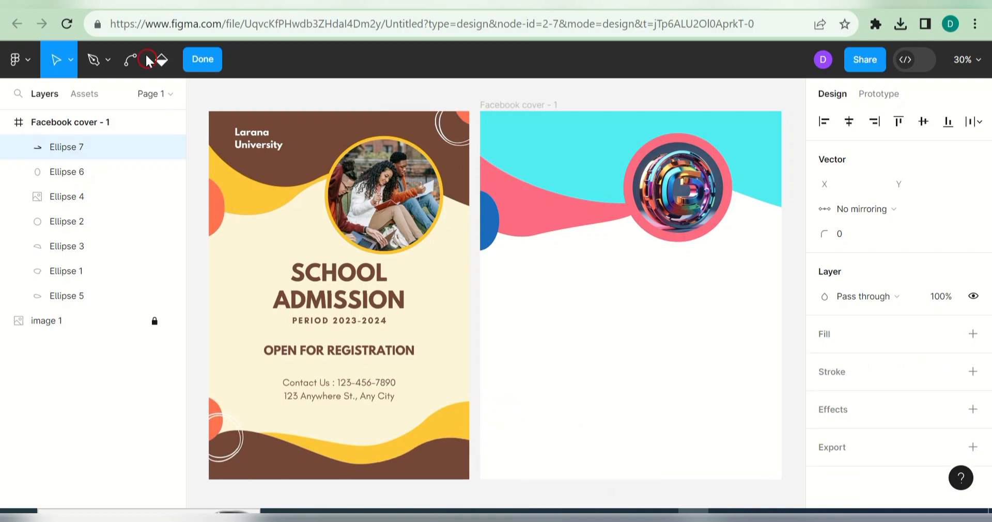
pyautogui.click(130, 60)
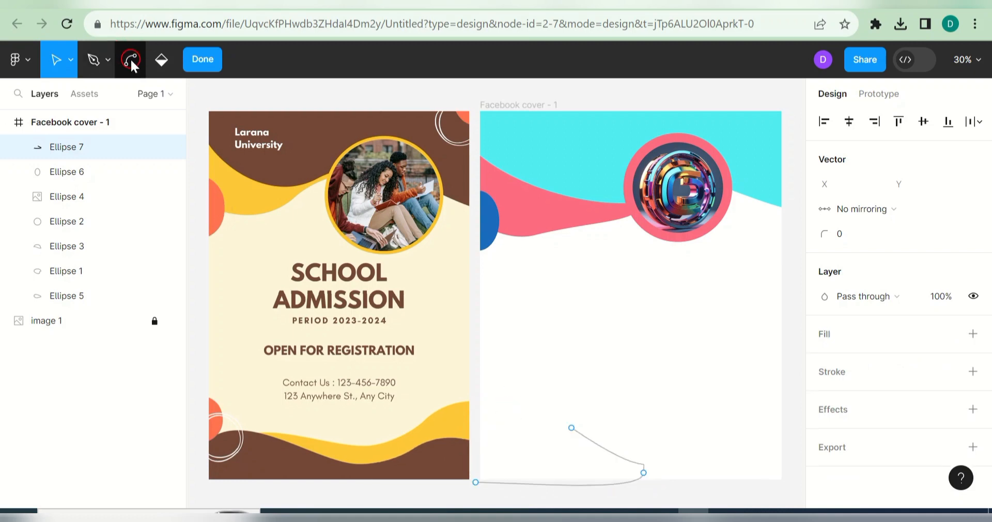
pyautogui.click(583, 454)
pyautogui.press('Delete')
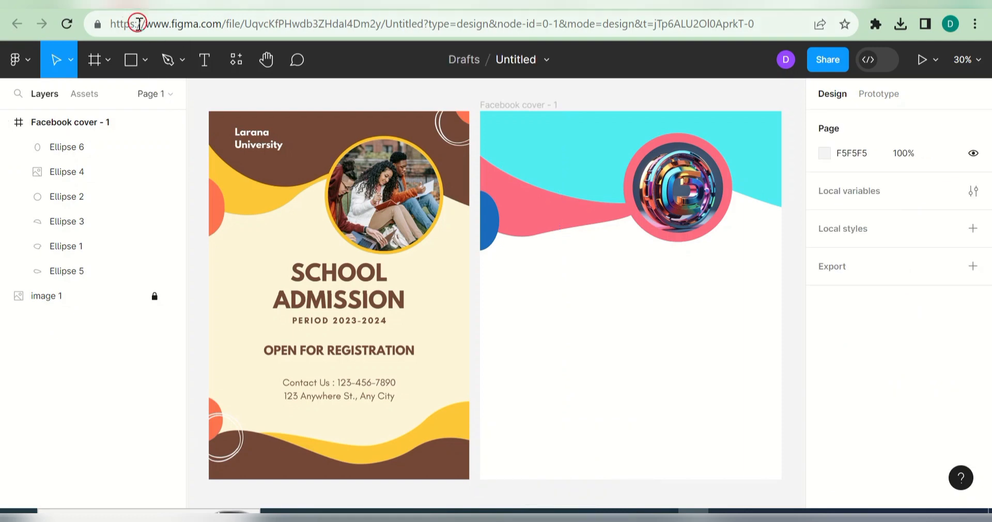
# Step: Draw an ellipse about 586 × 411 against the cover's left edge near the bottom
pyautogui.click(140, 59)
pyautogui.click(146, 154)
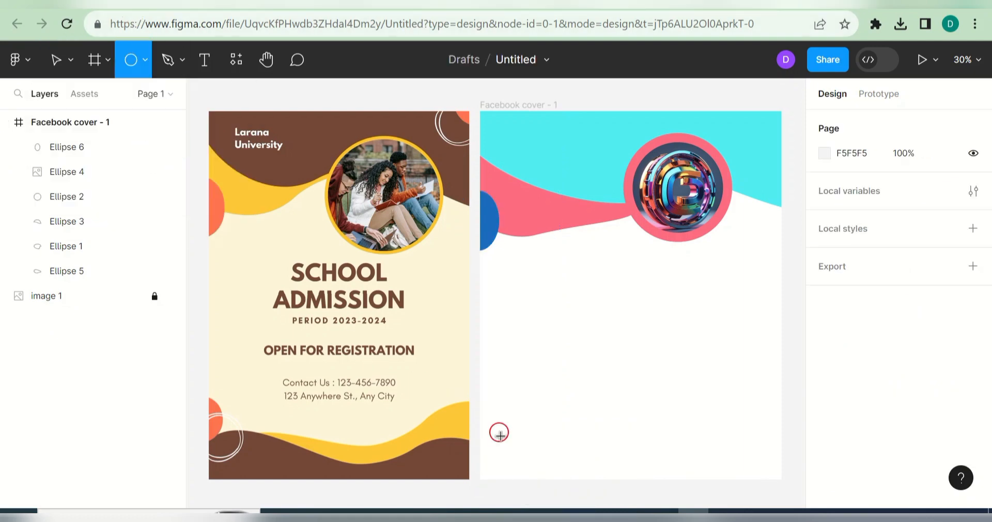
pyautogui.moveTo(507, 453); pyautogui.dragTo(512, 161)
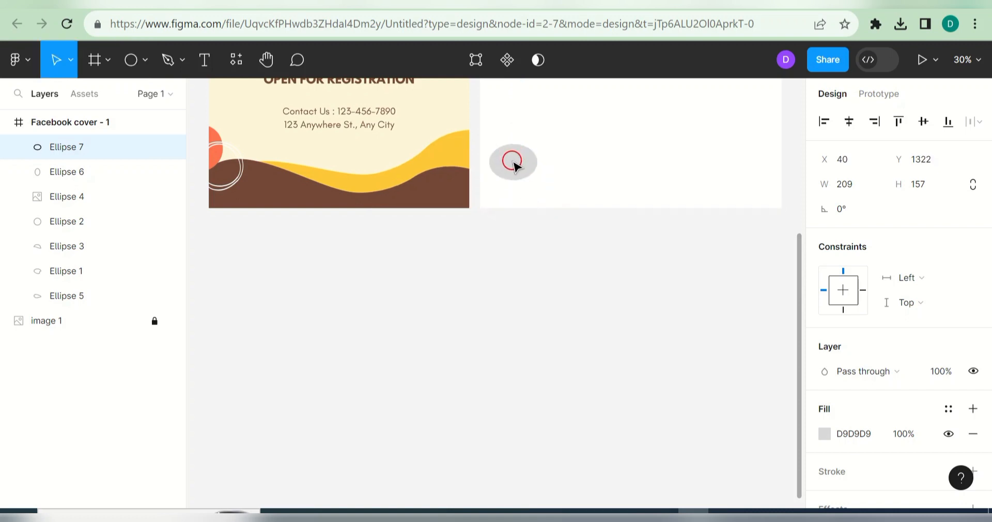
pyautogui.moveTo(541, 199); pyautogui.dragTo(584, 222)
pyautogui.moveTo(541, 175); pyautogui.dragTo(520, 186)
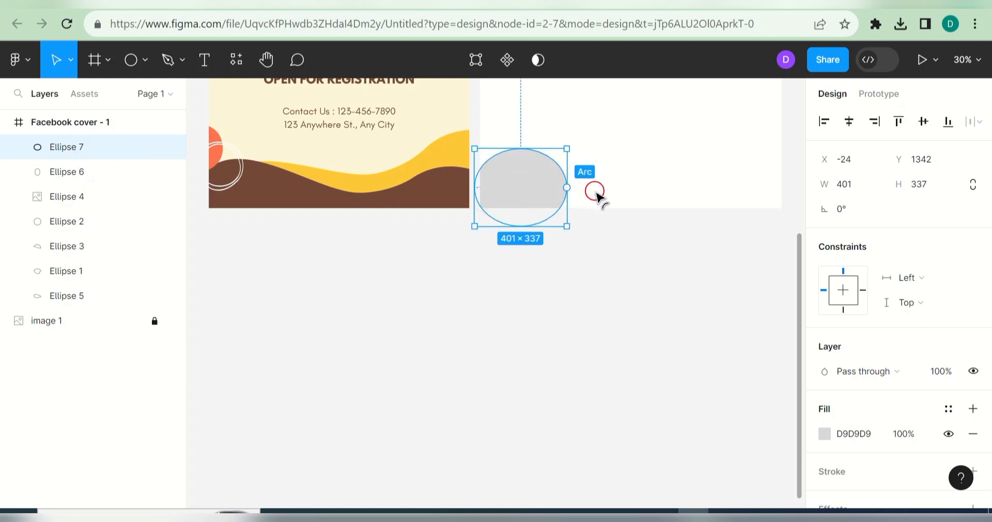
pyautogui.moveTo(597, 194); pyautogui.dragTo(594, 188)
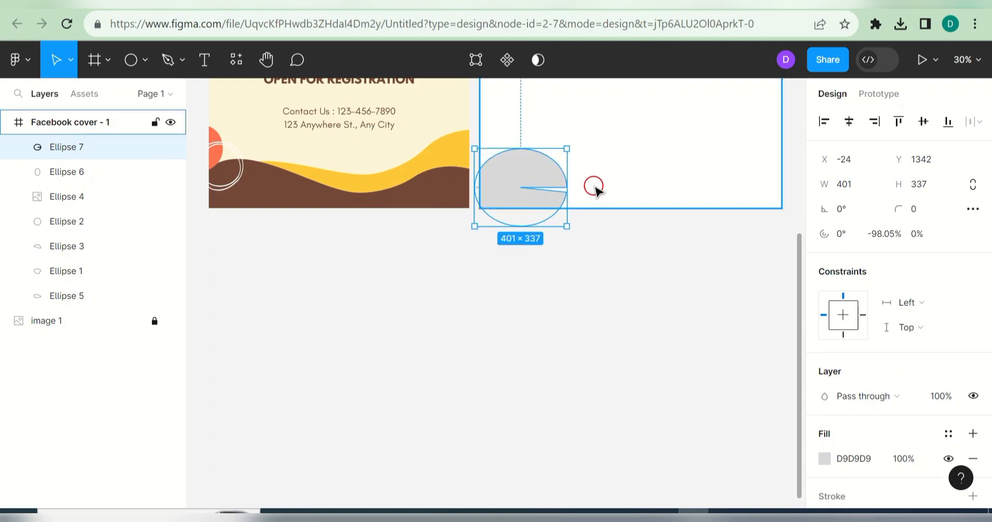
pyautogui.moveTo(568, 149); pyautogui.dragTo(610, 155)
pyautogui.moveTo(538, 140); pyautogui.dragTo(538, 131)
pyautogui.moveTo(545, 166); pyautogui.dragTo(540, 169)
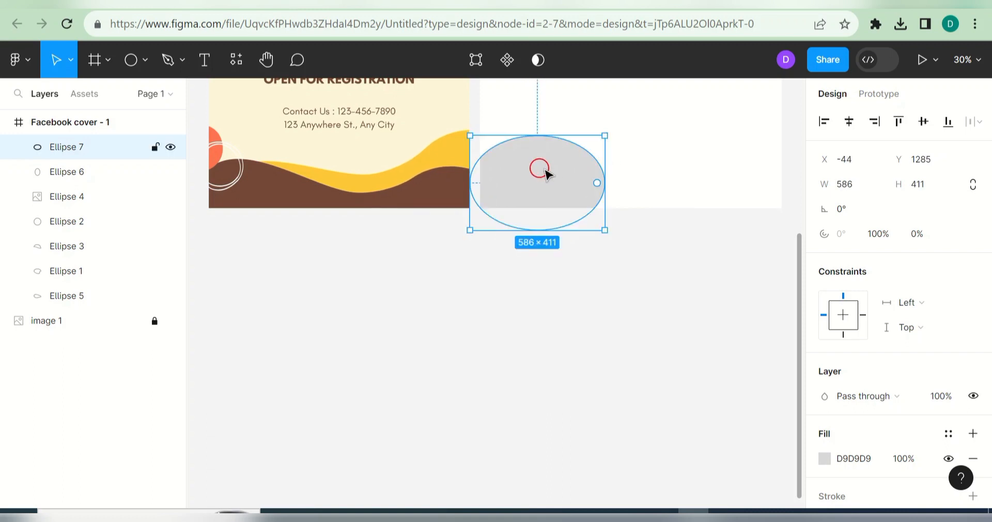
# Step: Pull the ellipse's right point out into a blob, then duplicate and mirror it to the right edge
pyautogui.doubleClick(575, 181)
pyautogui.moveTo(604, 182); pyautogui.dragTo(654, 201)
pyautogui.click(719, 161)
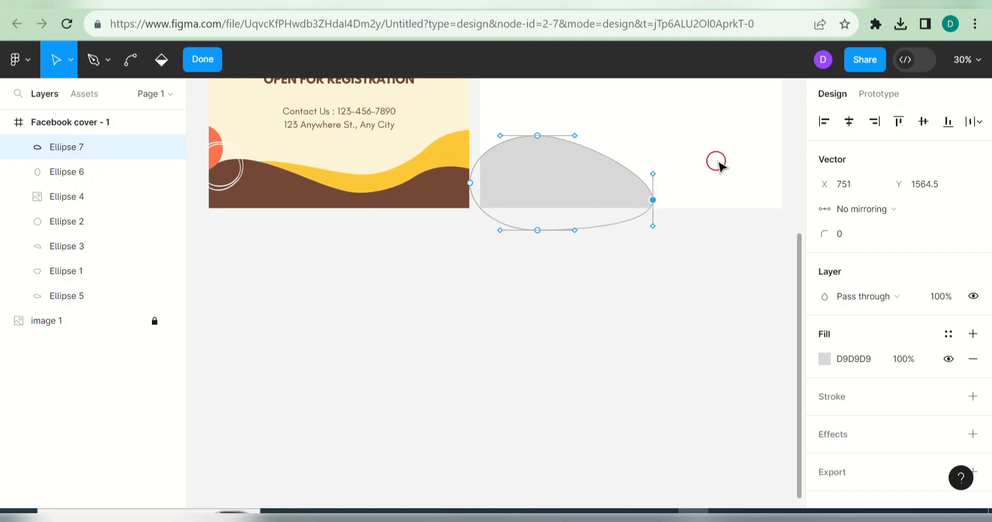
pyautogui.press('Escape')
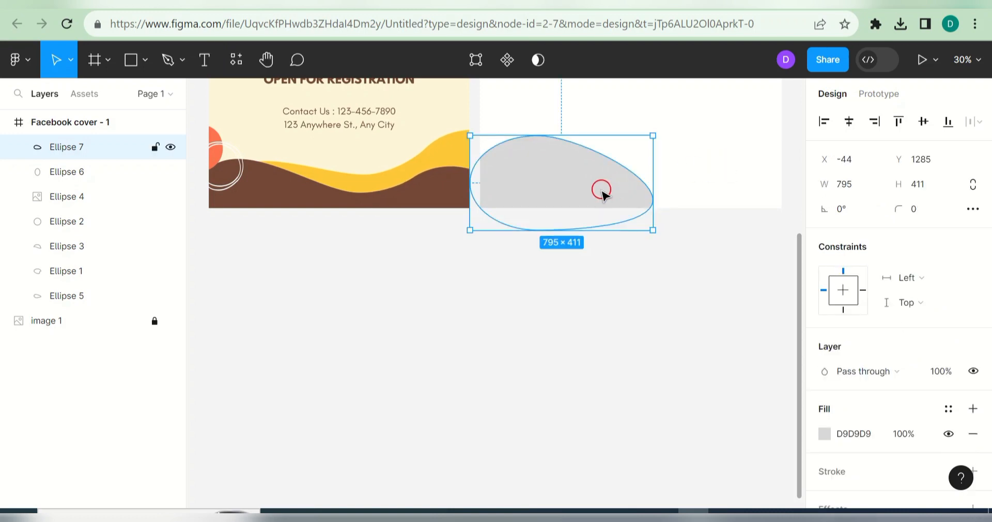
pyautogui.hotkey('ctrl', 'd')
pyautogui.moveTo(603, 193); pyautogui.dragTo(744, 185)
pyautogui.rightClick(744, 185)
pyautogui.click(803, 479)
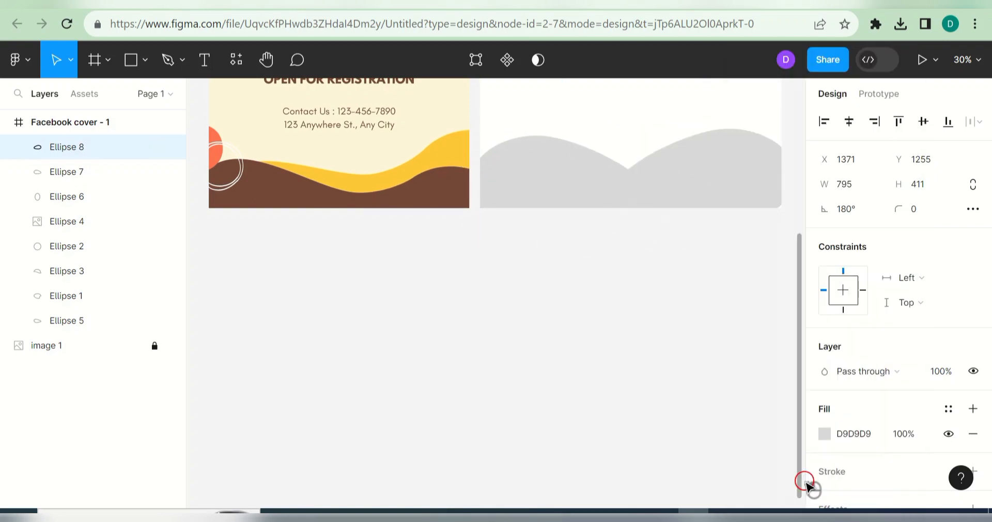
pyautogui.moveTo(744, 183)
pyautogui.mouseDown()
pyautogui.moveTo(753, 192)
pyautogui.moveTo(747, 183)
pyautogui.mouseUp()
pyautogui.moveTo(800, 331); pyautogui.dragTo(799, 256)
pyautogui.click(543, 383)
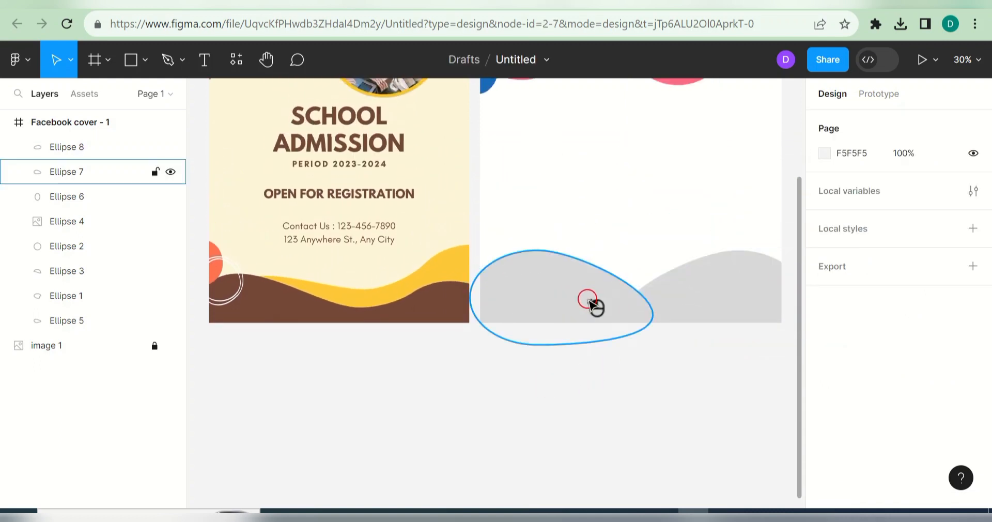
# Step: Fill both the left and right blobs with pink FD6C80
pyautogui.click(589, 301)
pyautogui.click(824, 434)
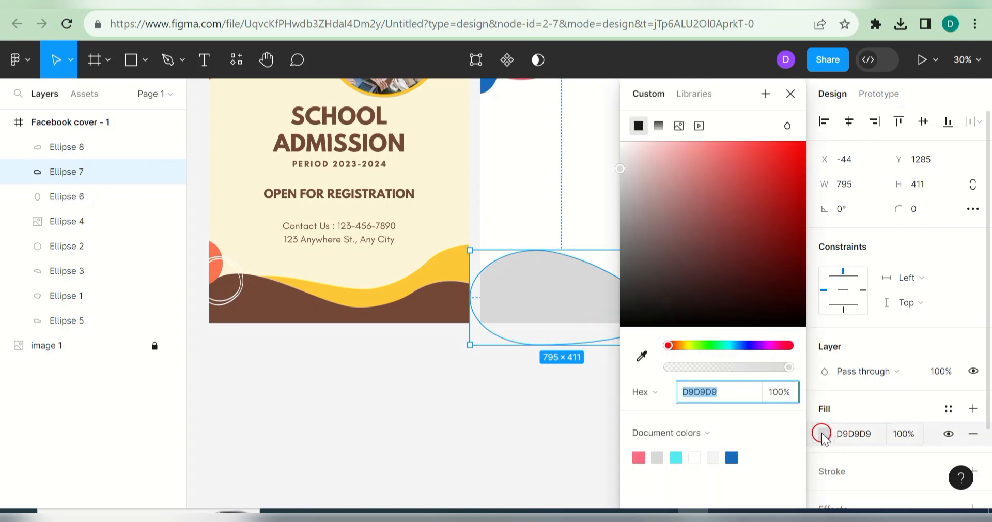
pyautogui.click(641, 455)
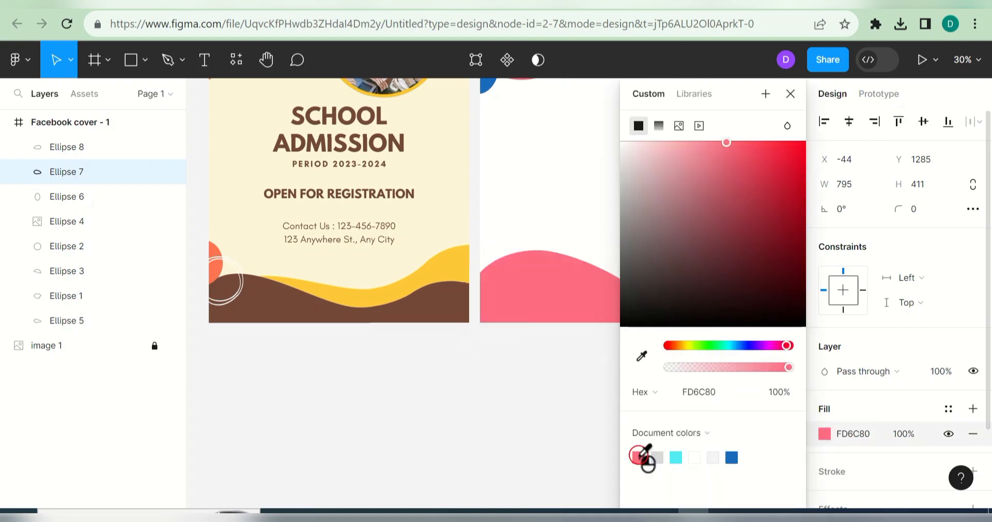
pyautogui.click(579, 418)
pyautogui.click(709, 294)
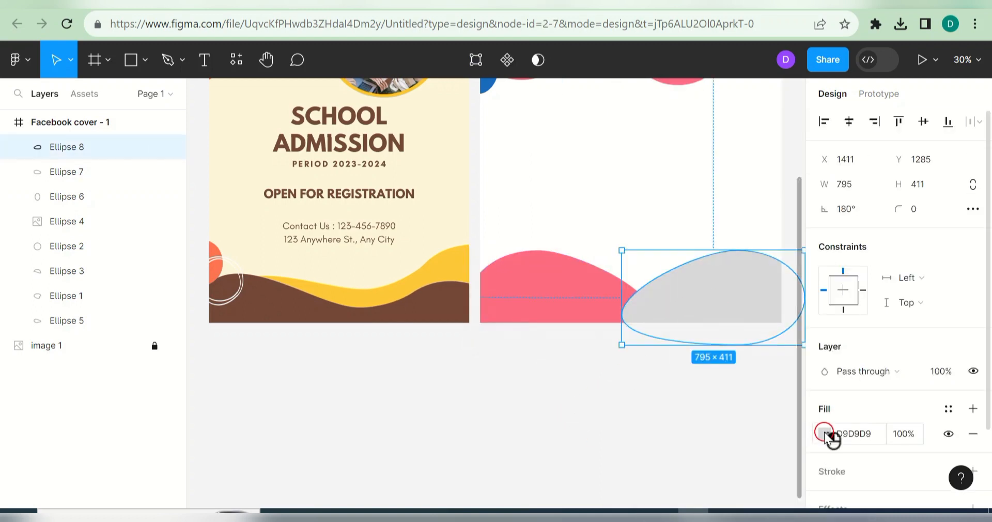
pyautogui.click(825, 434)
pyautogui.click(639, 457)
pyautogui.click(560, 400)
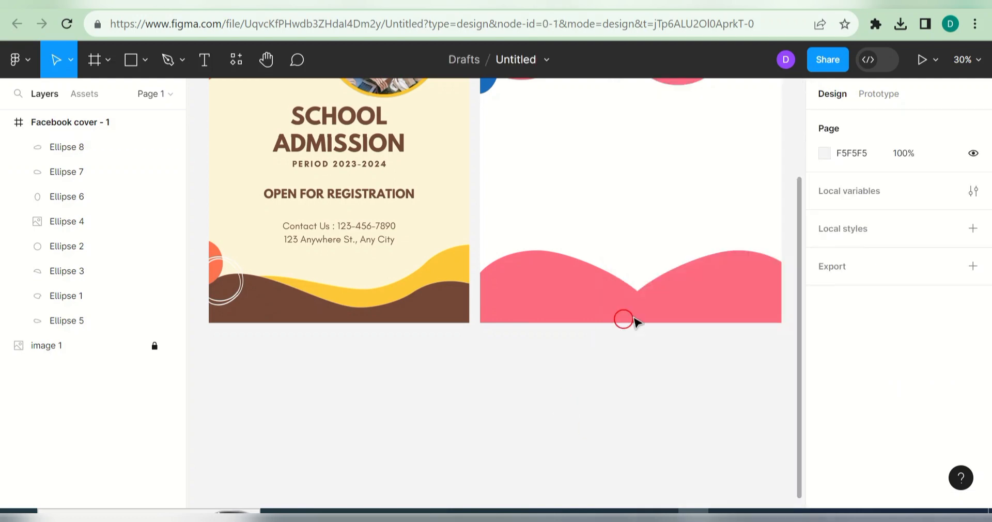
# Step: Draw a new ellipse near the cover's bottom and widen it to both edges
pyautogui.moveTo(800, 371); pyautogui.dragTo(799, 280)
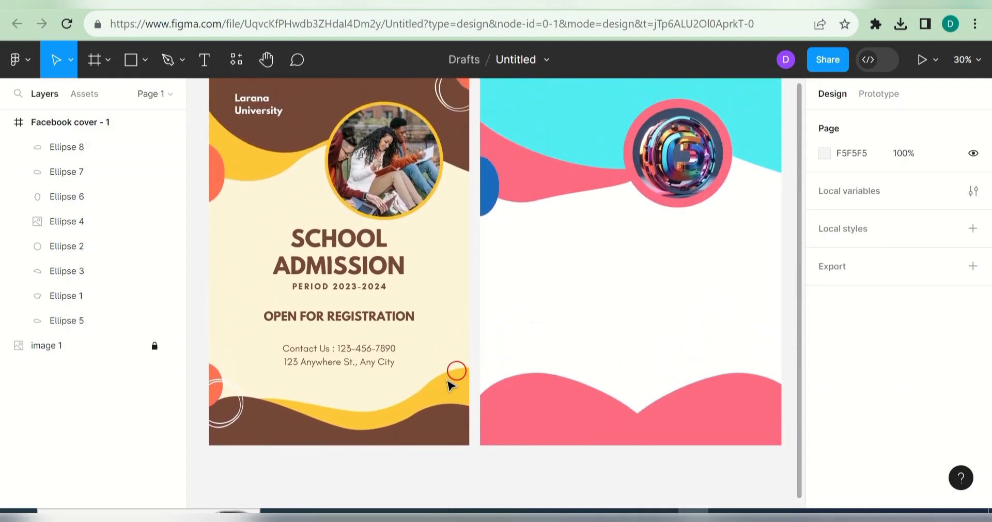
pyautogui.click(142, 56)
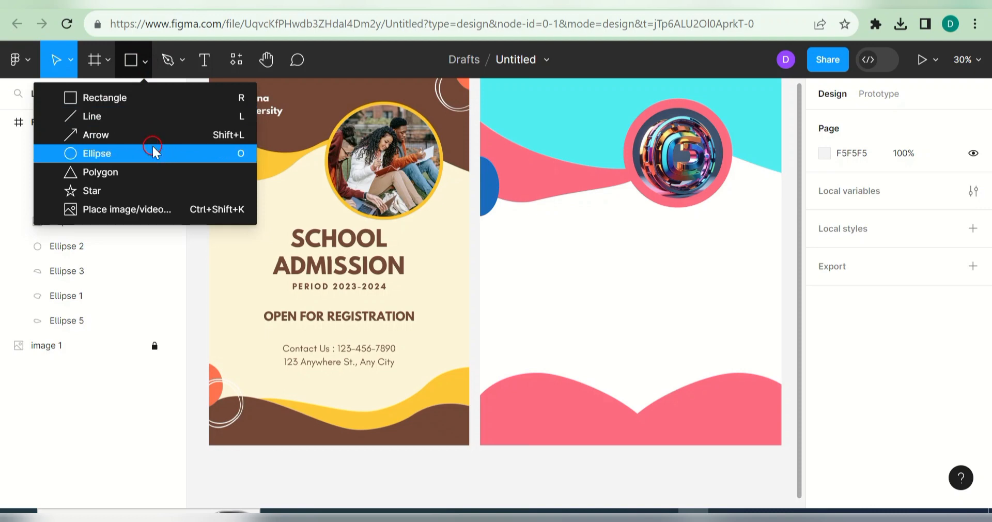
pyautogui.click(153, 153)
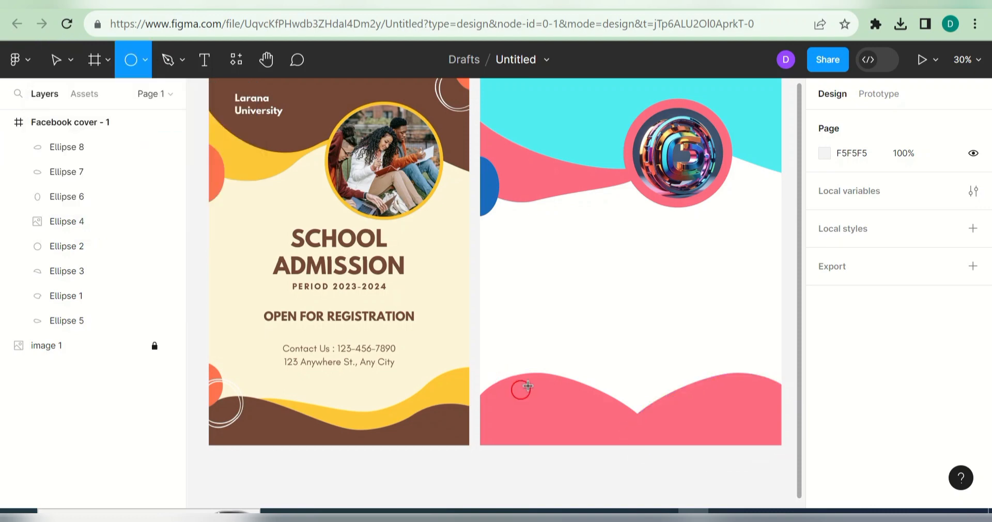
pyautogui.moveTo(582, 352); pyautogui.dragTo(661, 382)
pyautogui.moveTo(559, 362); pyautogui.dragTo(533, 357)
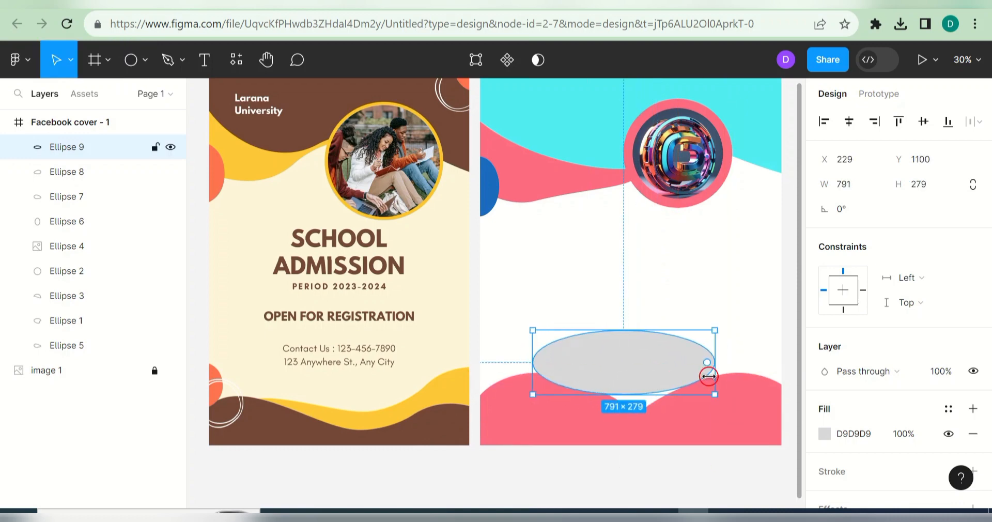
pyautogui.moveTo(715, 361); pyautogui.dragTo(781, 349)
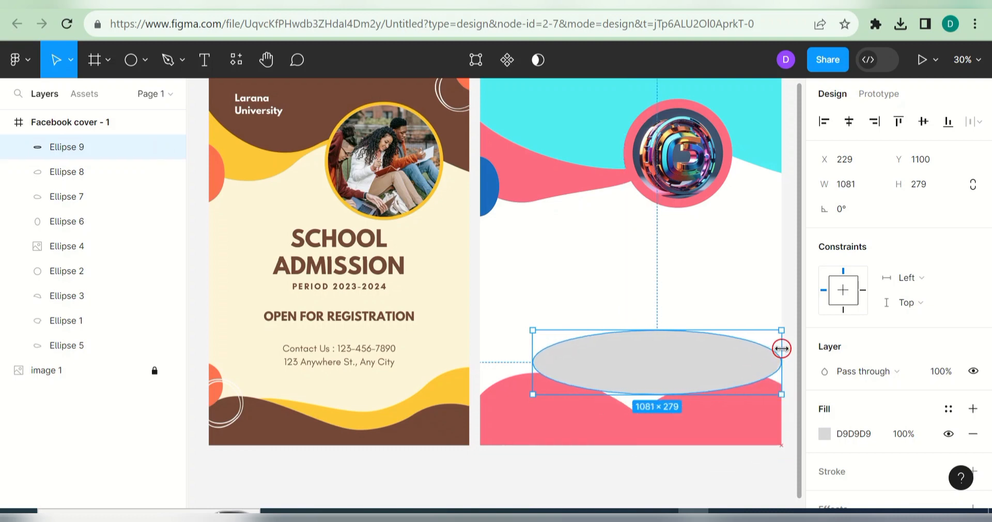
pyautogui.moveTo(662, 395)
pyautogui.mouseDown()
pyautogui.moveTo(671, 421)
pyautogui.moveTo(660, 397)
pyautogui.mouseUp()
# Step: Edit the ellipse's points into a flat wave stretching from edge to edge
pyautogui.doubleClick(672, 399)
pyautogui.click(532, 373)
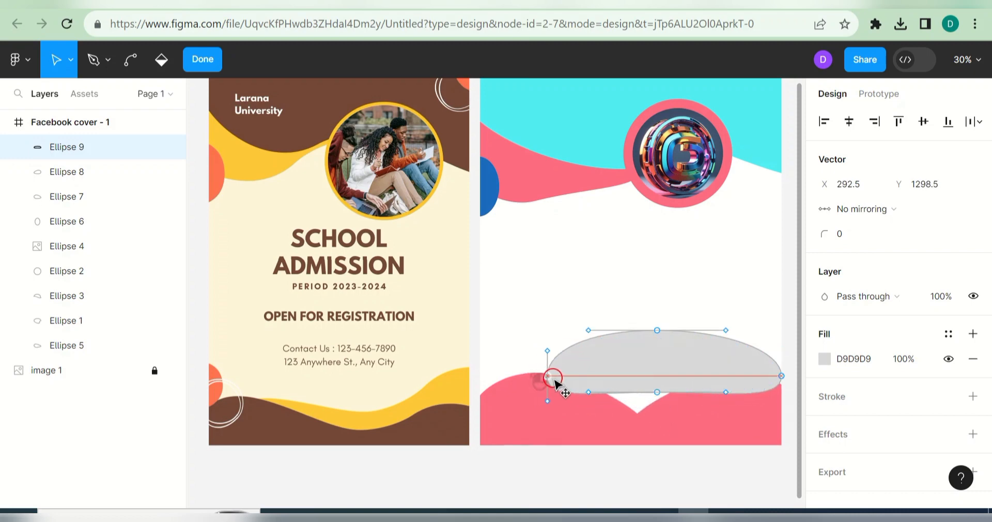
pyautogui.moveTo(554, 378); pyautogui.dragTo(548, 368)
pyautogui.moveTo(657, 330)
pyautogui.mouseDown()
pyautogui.moveTo(665, 368)
pyautogui.moveTo(687, 369)
pyautogui.moveTo(676, 337)
pyautogui.moveTo(660, 395)
pyautogui.moveTo(668, 381)
pyautogui.moveTo(673, 410)
pyautogui.moveTo(638, 401)
pyautogui.moveTo(640, 389)
pyautogui.moveTo(650, 412)
pyautogui.moveTo(629, 404)
pyautogui.moveTo(644, 374)
pyautogui.mouseUp()
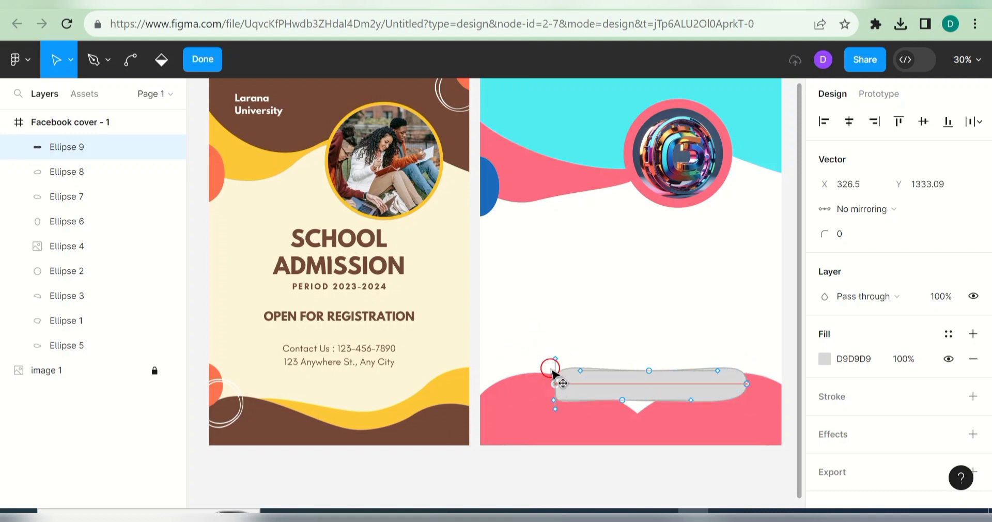
pyautogui.moveTo(662, 387); pyautogui.dragTo(661, 385)
pyautogui.moveTo(757, 370); pyautogui.dragTo(780, 350)
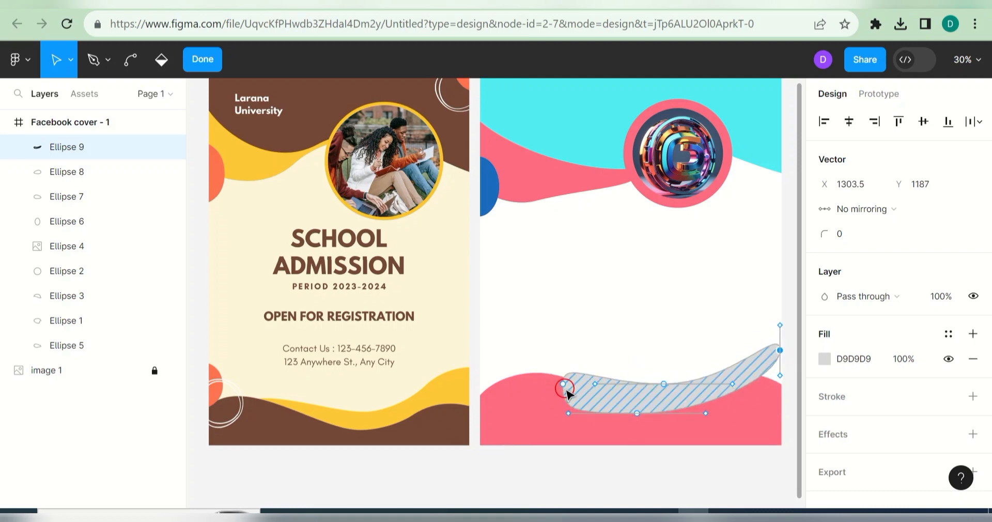
pyautogui.moveTo(563, 384); pyautogui.dragTo(481, 365)
# Step: Lock the new wave, Ellipse 7, Ellipse 1 and Ellipse 5 layers, and move the wave behind the pink wave
pyautogui.click(154, 147)
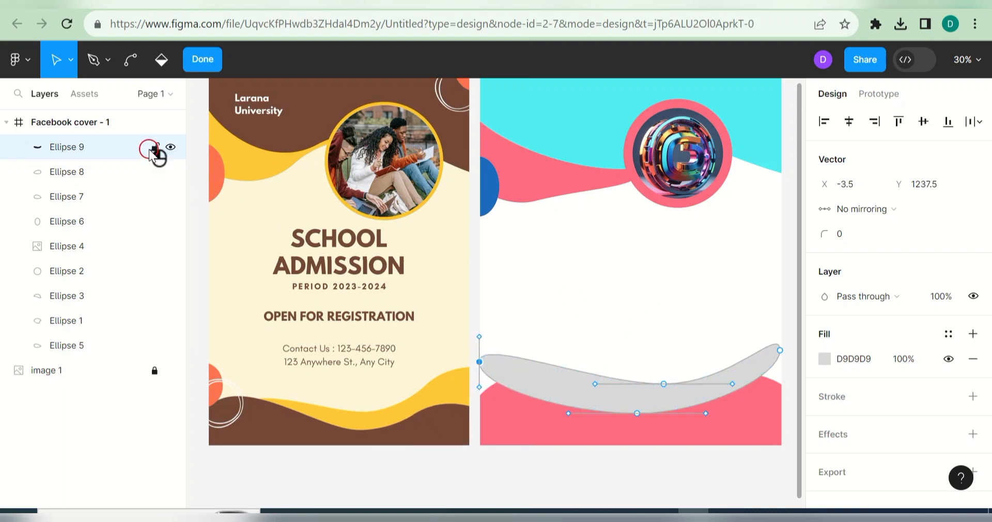
pyautogui.click(154, 197)
pyautogui.click(154, 321)
pyautogui.click(154, 346)
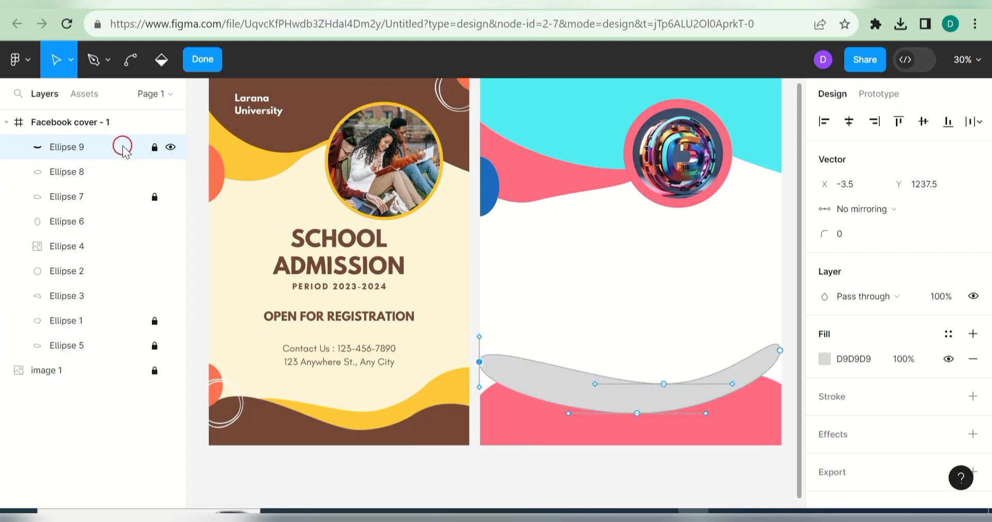
pyautogui.moveTo(122, 146); pyautogui.dragTo(98, 351)
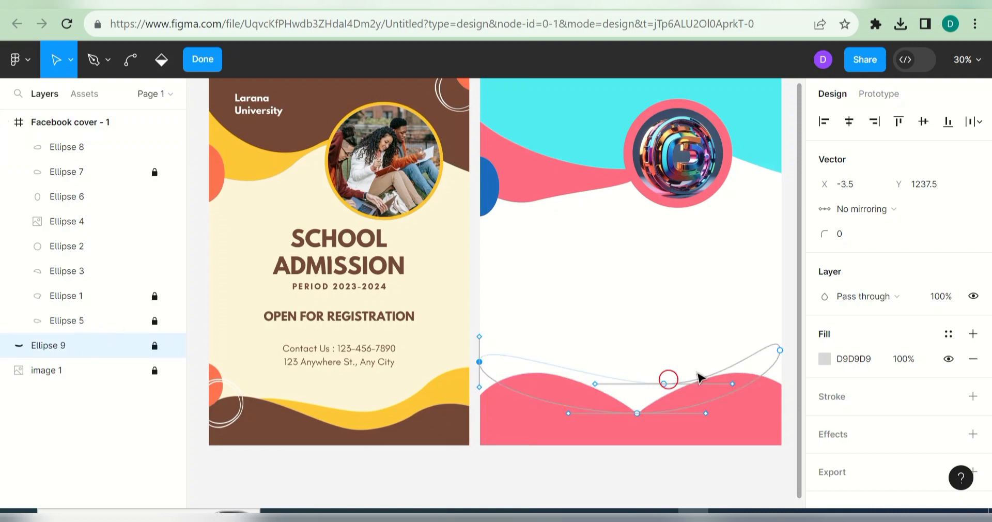
# Step: Fill the wave with cyan 52ECF3 and place its layer just above Ellipse 5
pyautogui.click(825, 359)
pyautogui.click(660, 457)
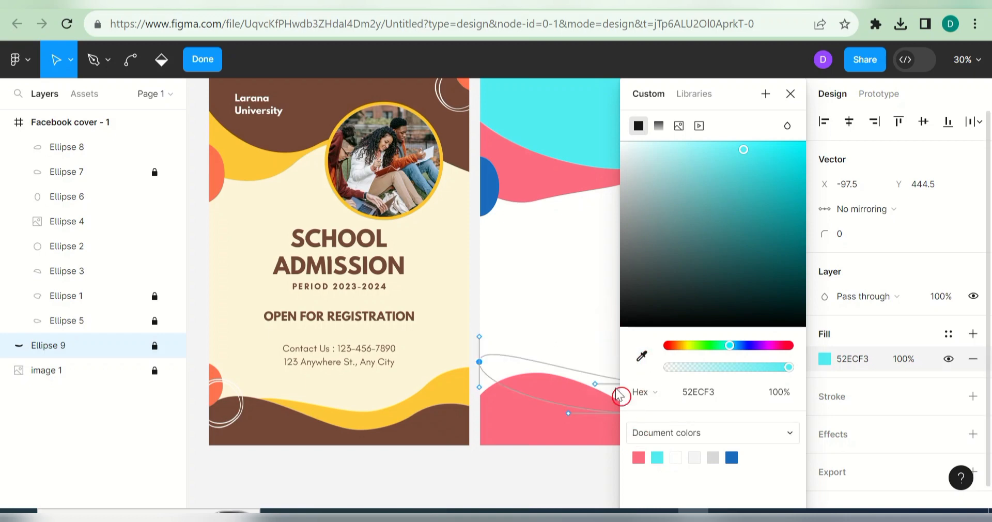
pyautogui.click(791, 94)
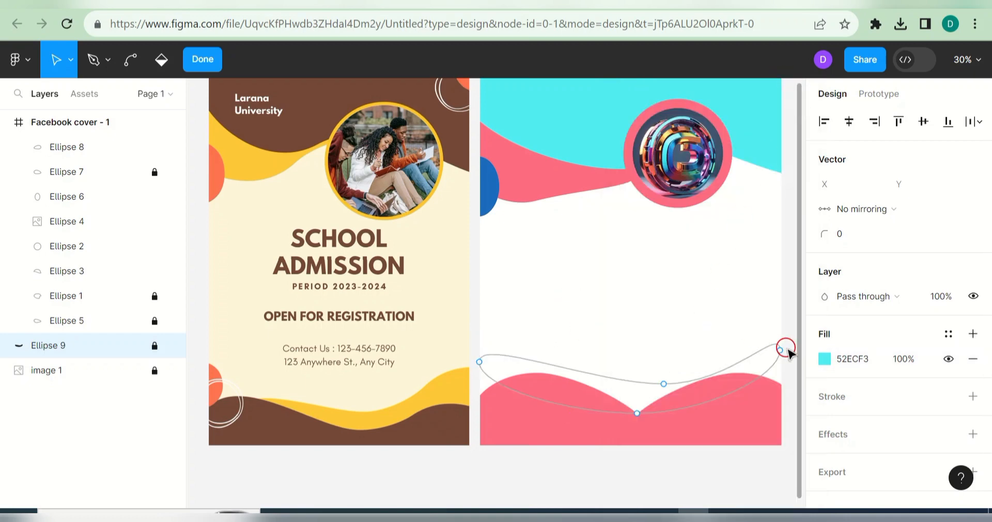
pyautogui.press('Escape')
pyautogui.press('Escape')
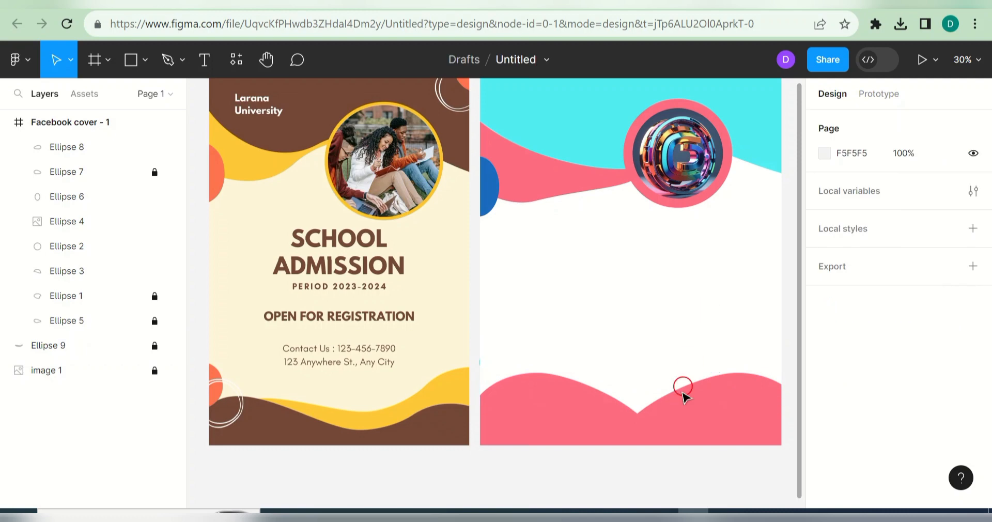
pyautogui.moveTo(71, 345); pyautogui.dragTo(69, 312)
pyautogui.click(723, 295)
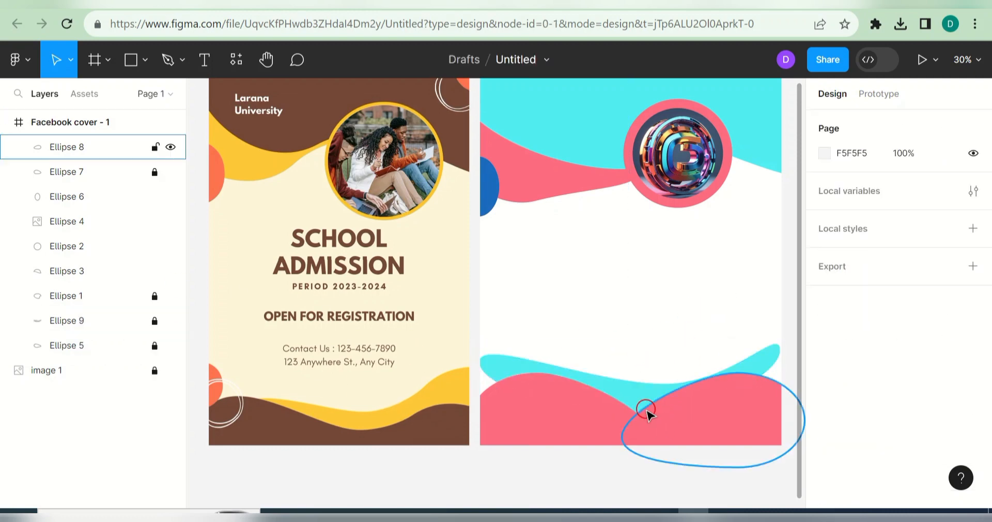
# Step: Flip the cyan wave horizontally and back again, then reselect it in Layers
pyautogui.rightClick(637, 398)
pyautogui.click(711, 483)
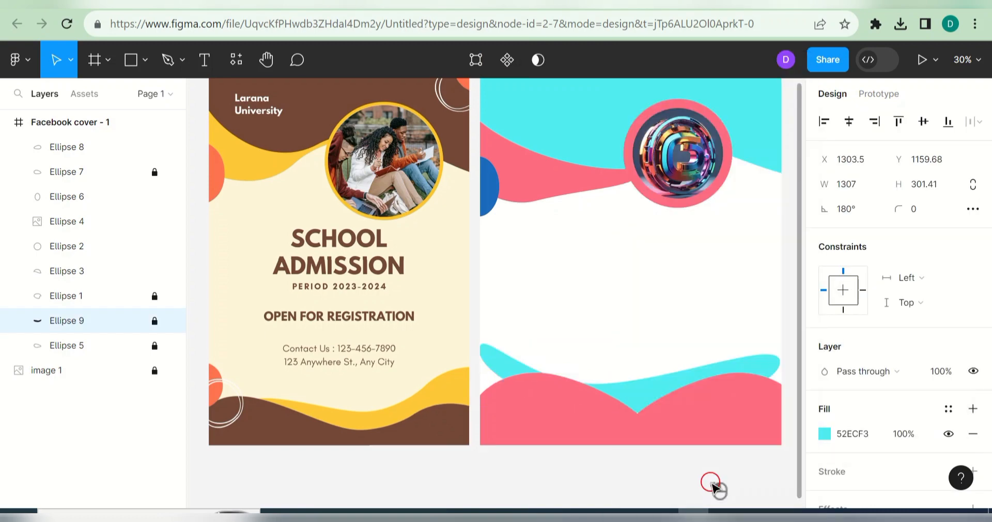
pyautogui.rightClick(666, 397)
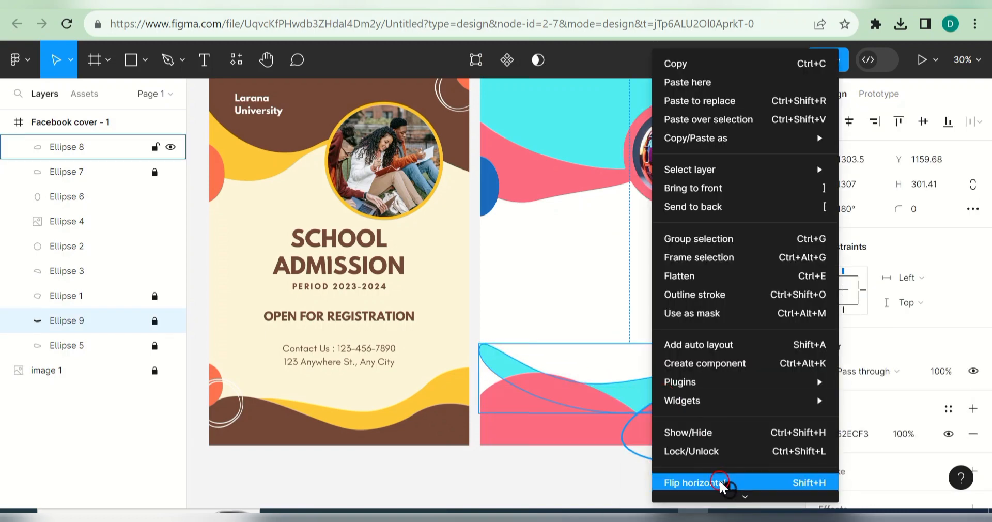
pyautogui.click(721, 483)
pyautogui.moveTo(634, 397); pyautogui.dragTo(611, 372)
pyautogui.click(686, 320)
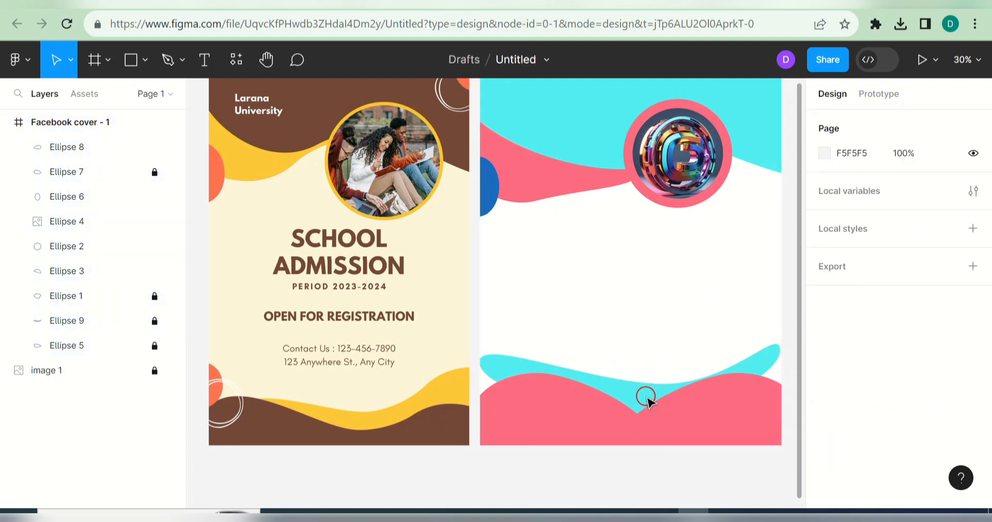
pyautogui.click(54, 321)
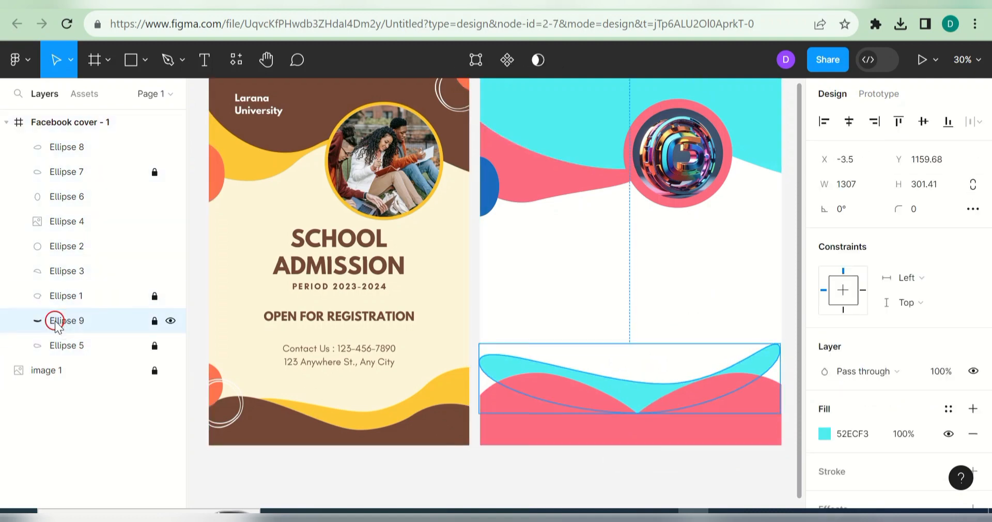
# Step: Delete the cyan wave and place a copy of the blue half-circle at the lower-left edge
pyautogui.press('Delete')
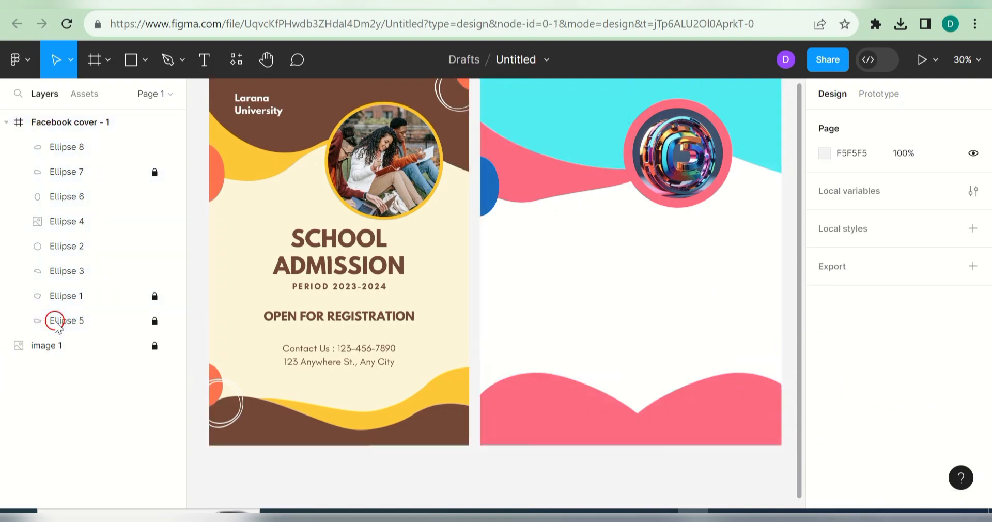
pyautogui.click(489, 199)
pyautogui.hotkey('ctrl', 'd')
pyautogui.moveTo(491, 203); pyautogui.dragTo(488, 387)
pyautogui.click(563, 338)
# Step: Place a smaller copy of the blue half-circle (107 × 207) at the cover's top-right corner
pyautogui.click(483, 184)
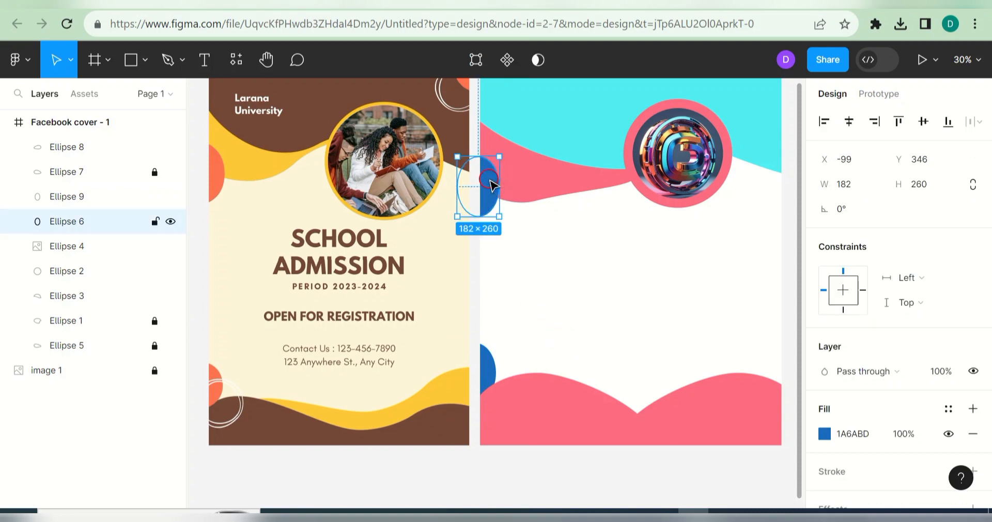
pyautogui.hotkey('ctrl', 'd')
pyautogui.moveTo(491, 179); pyautogui.dragTo(775, 371)
pyautogui.moveTo(747, 402); pyautogui.dragTo(779, 387)
pyautogui.click(763, 284)
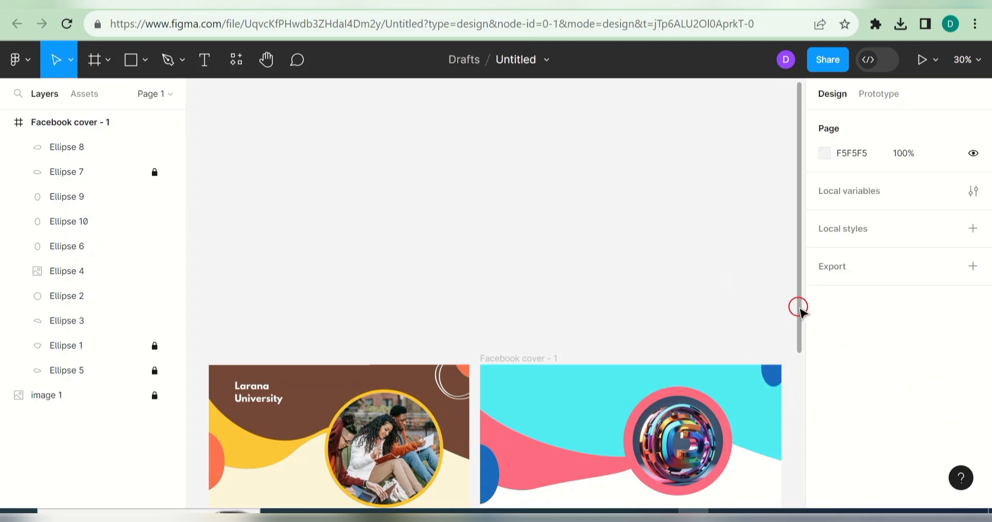
pyautogui.moveTo(799, 309); pyautogui.dragTo(850, 473)
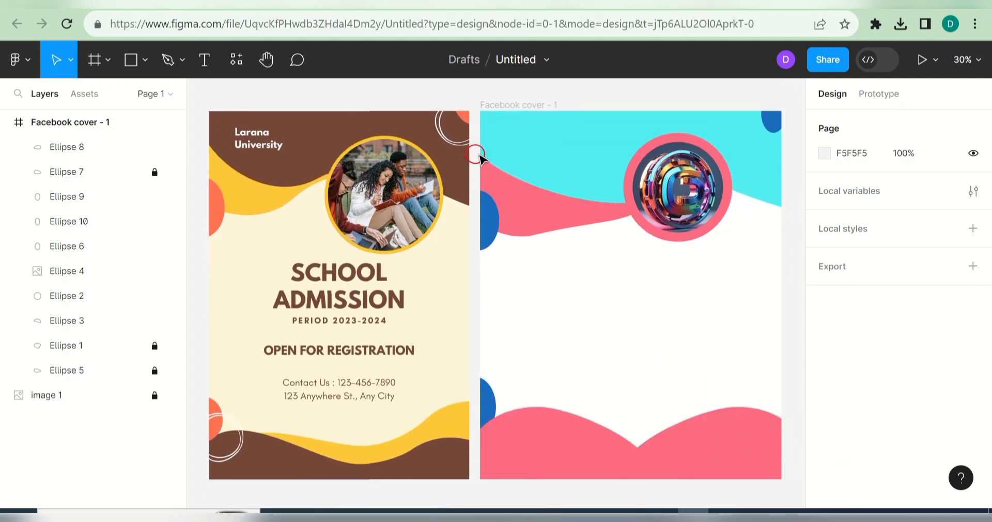
# Step: Add a title text box at the cover's top-left and set its size to 64
pyautogui.click(204, 61)
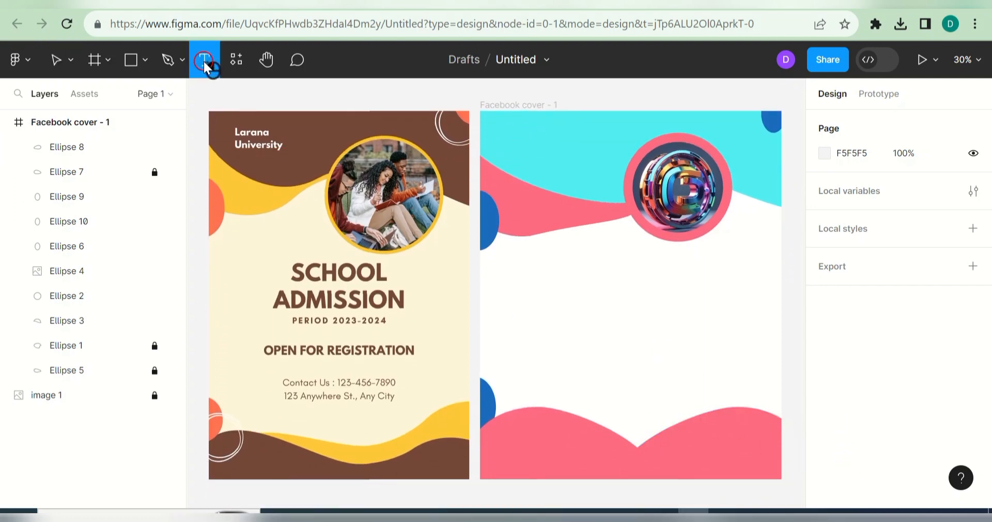
pyautogui.click(514, 129)
pyautogui.write('Tech_in_TECH')
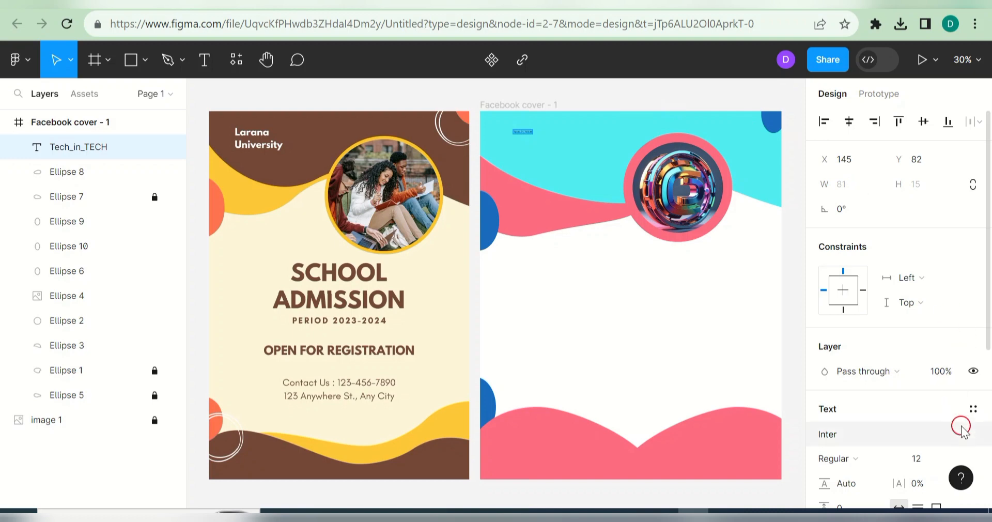
pyautogui.click(956, 458)
pyautogui.click(922, 343)
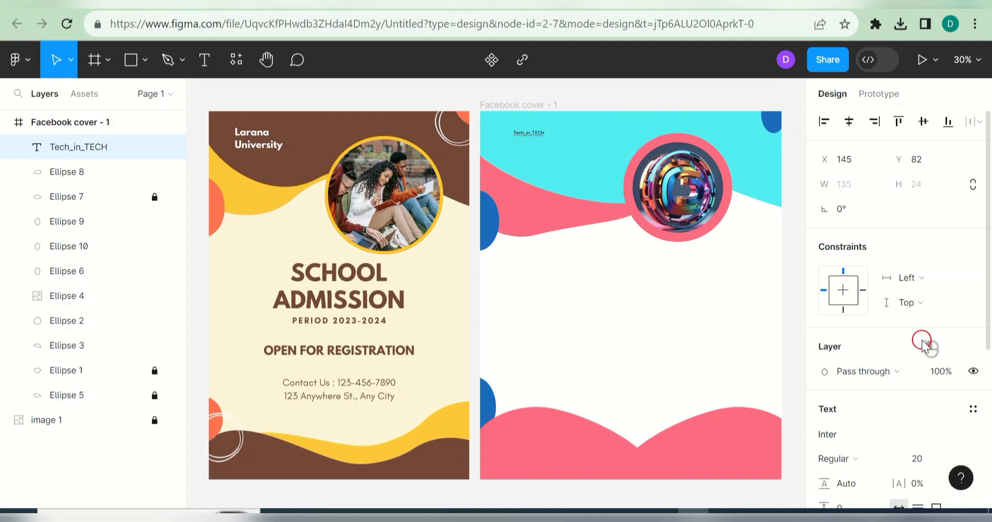
pyautogui.click(967, 459)
pyautogui.click(950, 410)
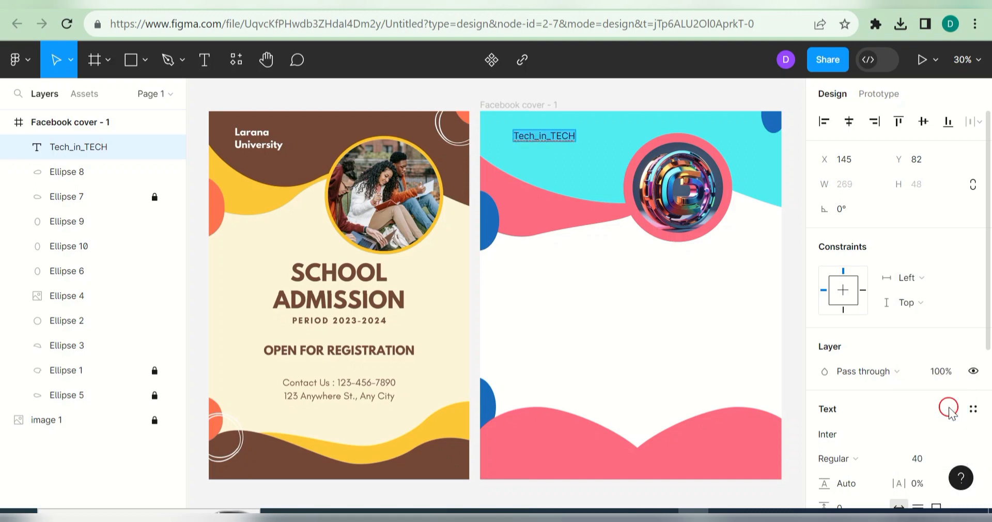
pyautogui.click(961, 457)
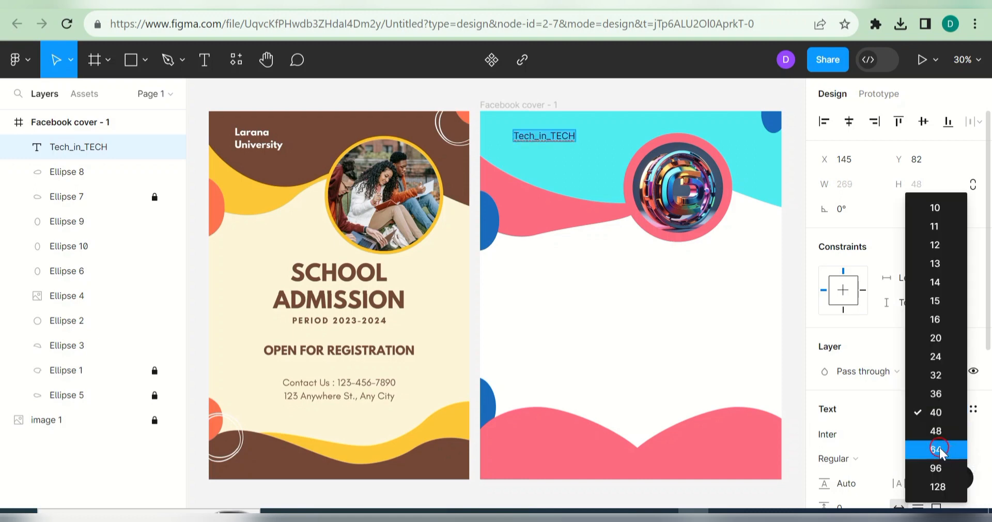
pyautogui.click(941, 449)
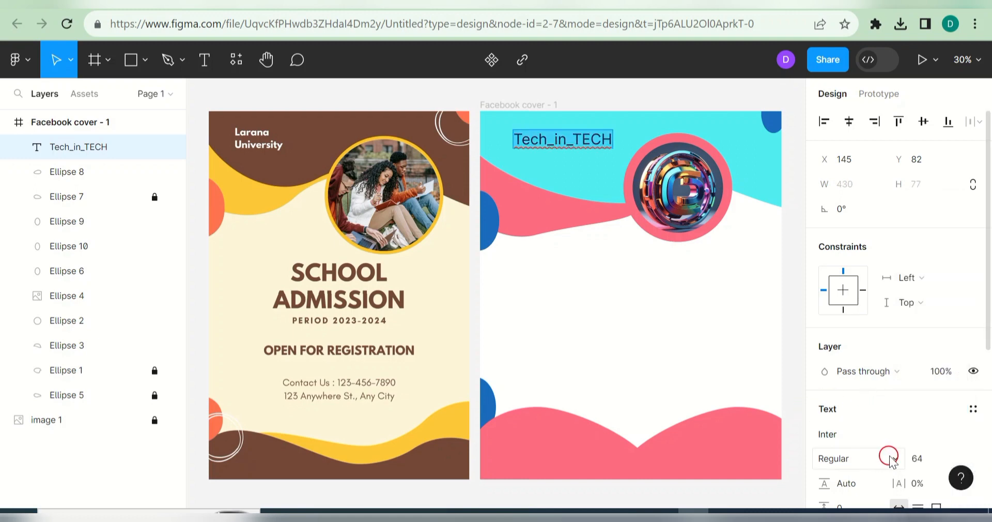
# Step: Set the title's font to Itim after trying Extra Bold and Irish Grover
pyautogui.click(890, 457)
pyautogui.click(844, 253)
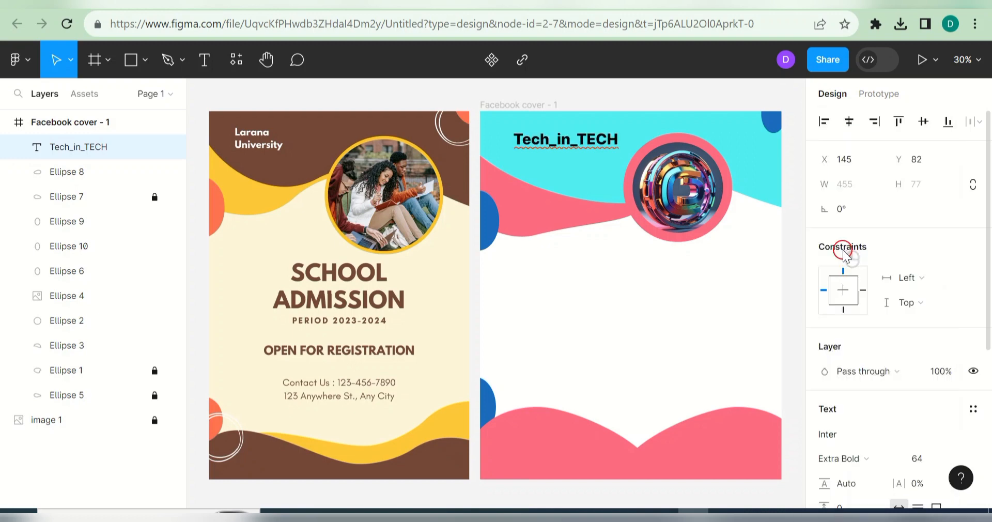
pyautogui.click(874, 442)
pyautogui.click(677, 351)
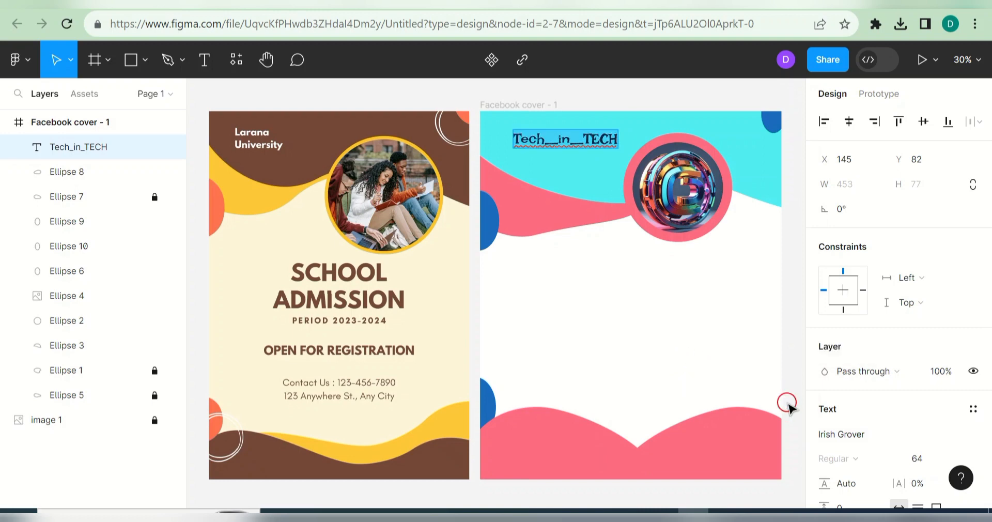
pyautogui.click(871, 434)
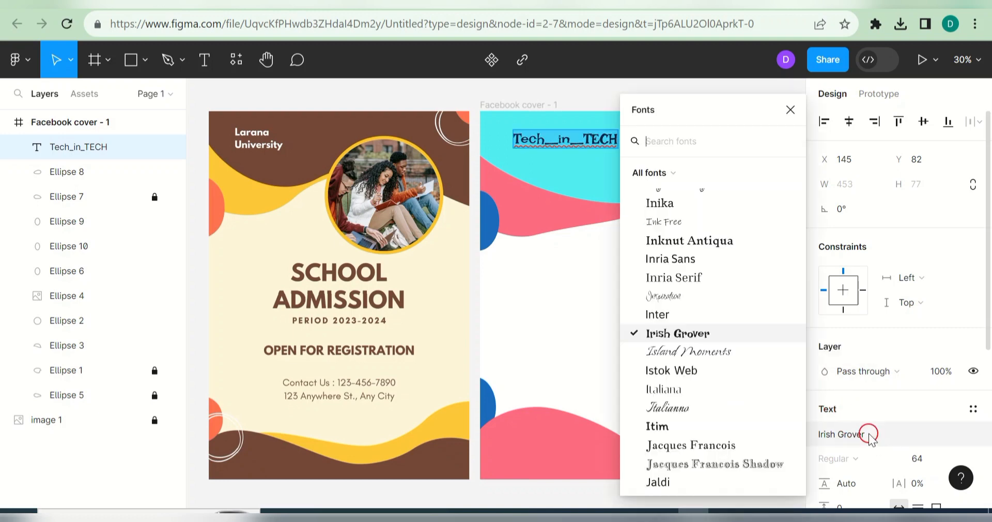
pyautogui.click(693, 427)
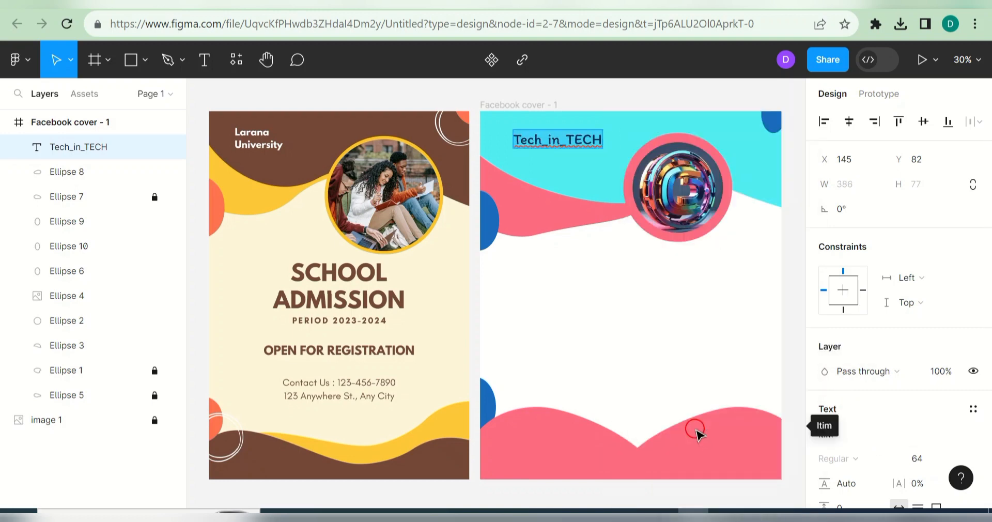
# Step: Edit the title to read Tech_in_Tech and nudge it slightly left and down
pyautogui.click(602, 135)
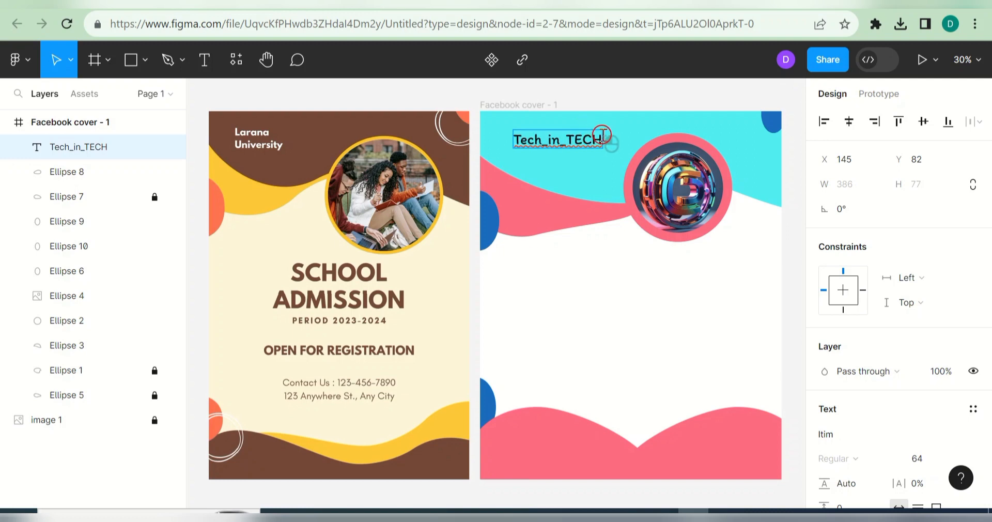
pyautogui.press('BackSpace')
pyautogui.press('BackSpace')
pyautogui.press('BackSpace')
pyautogui.press('BackSpace')
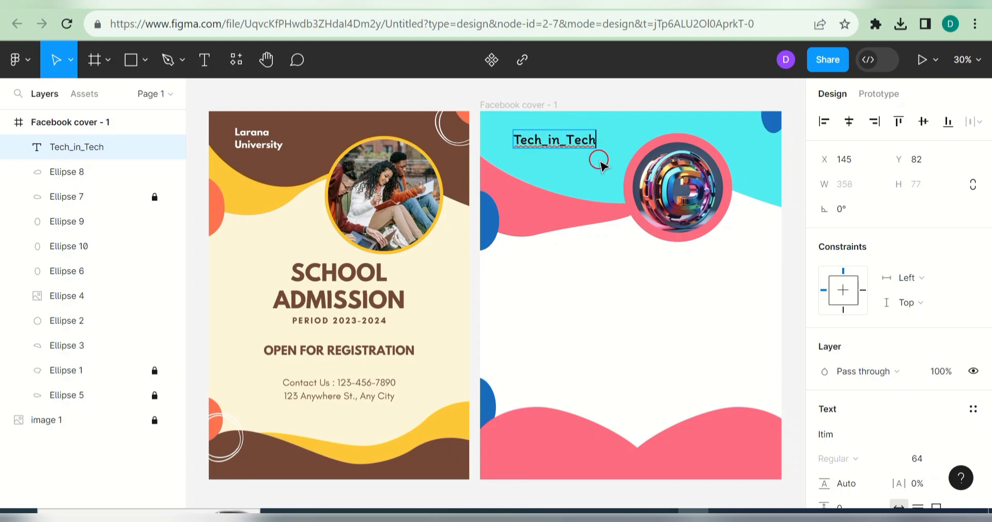
pyautogui.press('Escape')
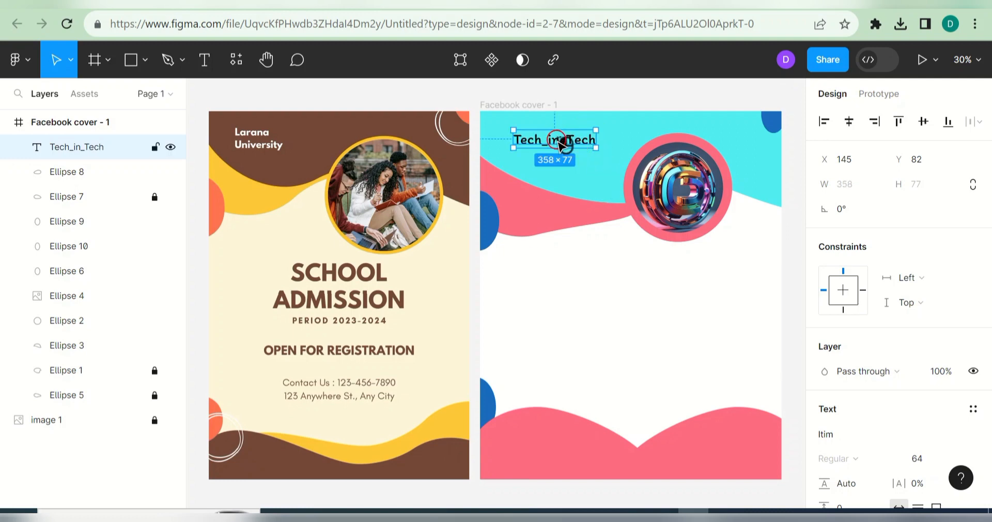
pyautogui.moveTo(561, 146); pyautogui.dragTo(556, 153)
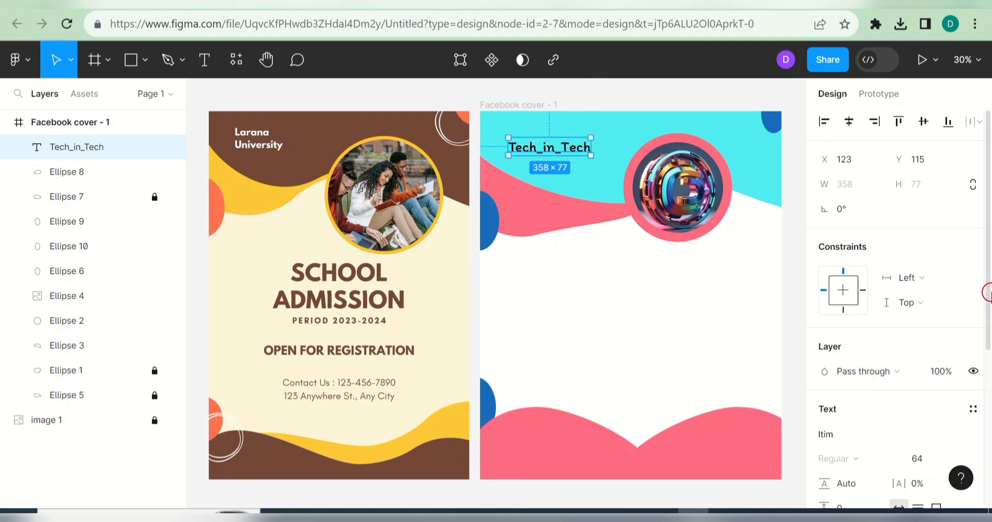
pyautogui.moveTo(988, 293); pyautogui.dragTo(984, 390)
# Step: Make the Tech_in_Tech title's fill white
pyautogui.click(825, 436)
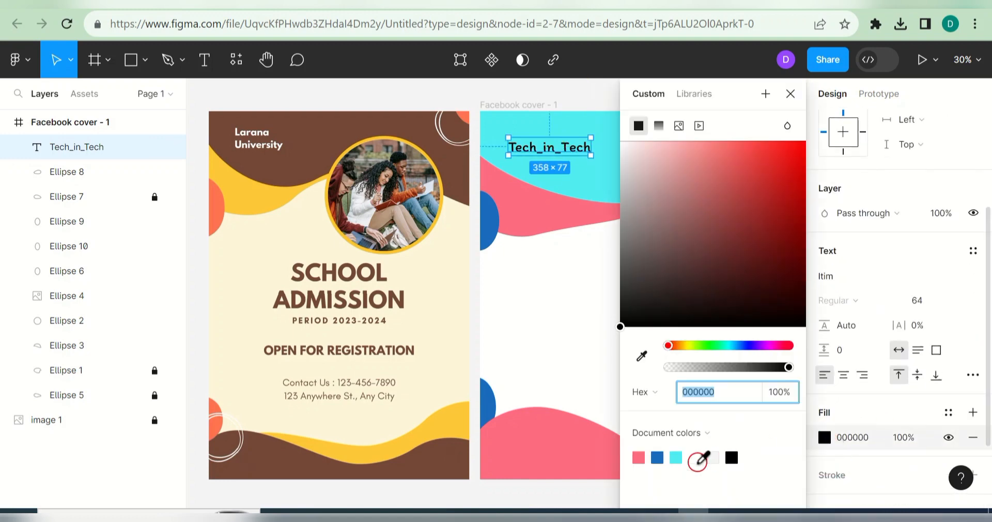
pyautogui.click(694, 458)
pyautogui.click(790, 94)
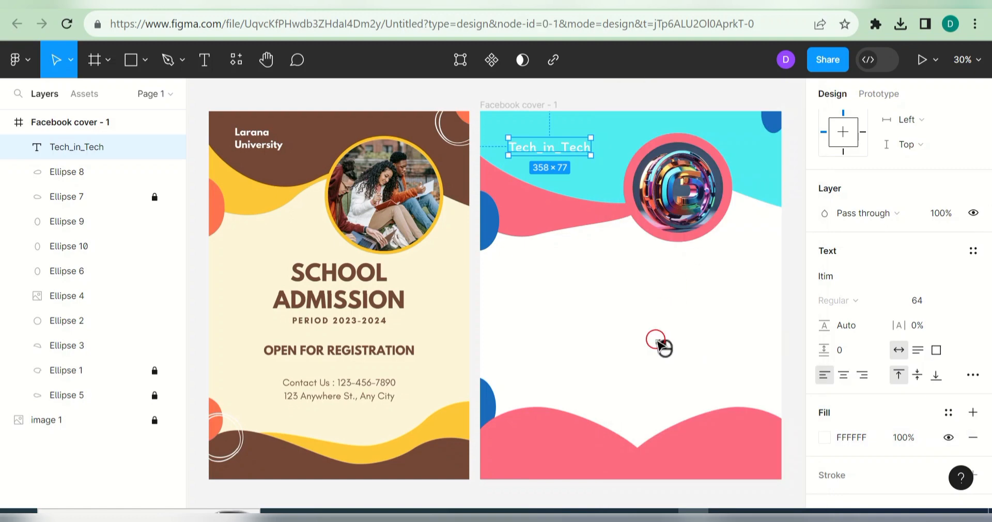
pyautogui.click(655, 340)
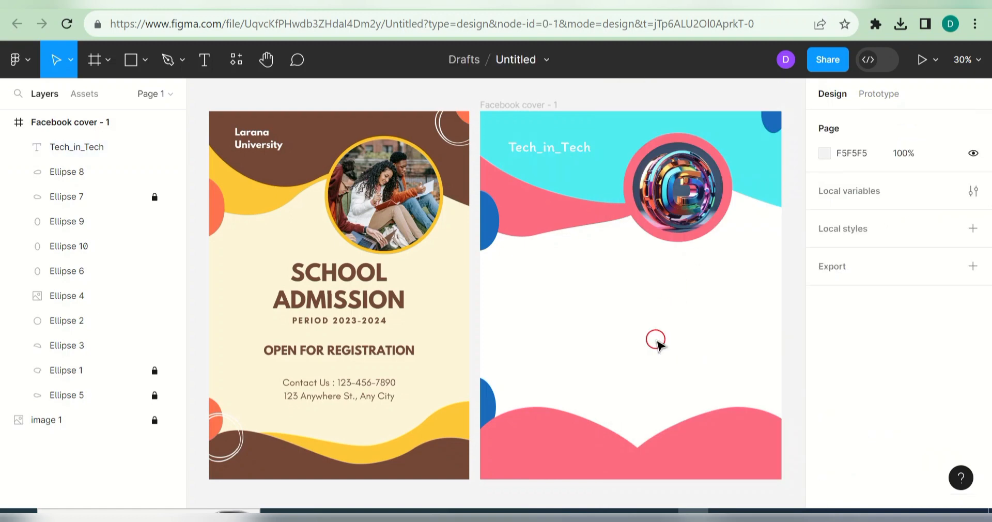
pyautogui.click(573, 155)
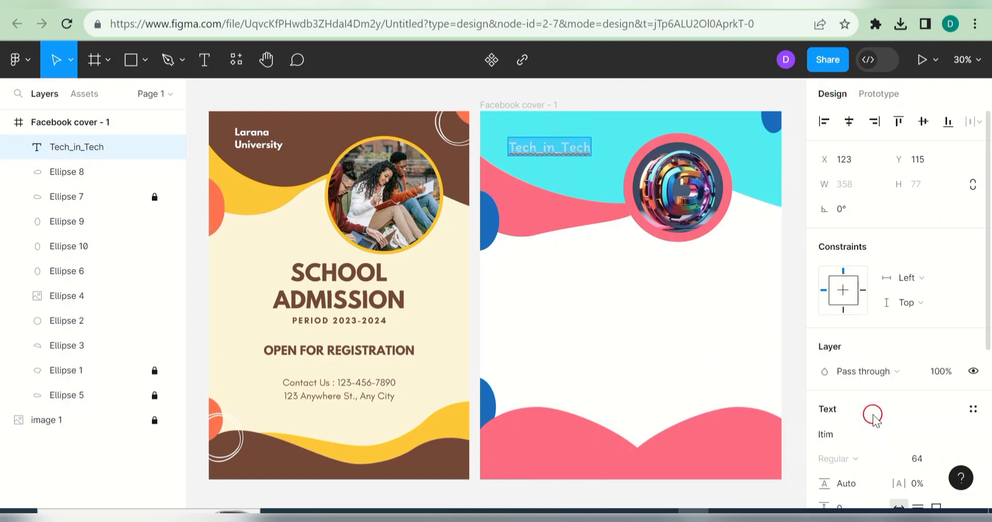
# Step: Set the title's font to Lobster after trying Lily Script One
pyautogui.click(860, 434)
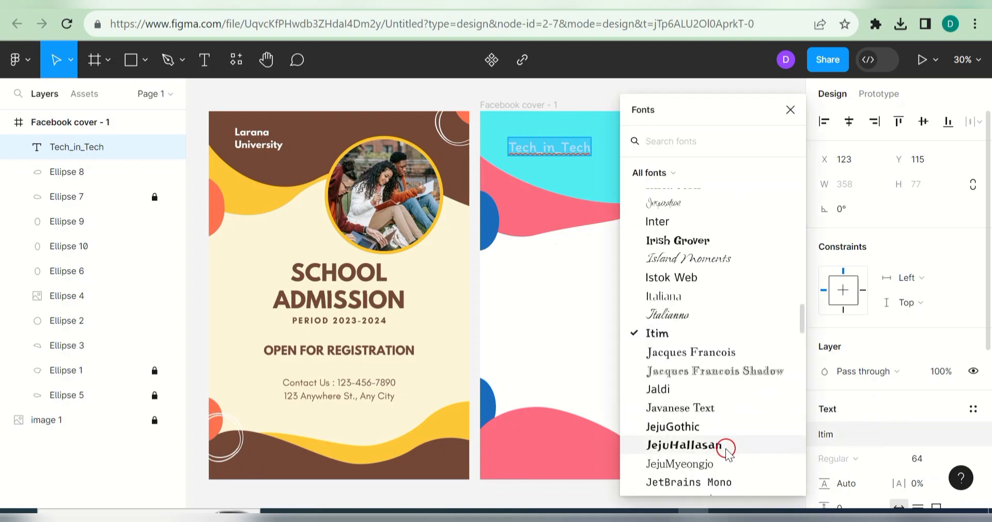
pyautogui.moveTo(804, 319); pyautogui.dragTo(809, 348)
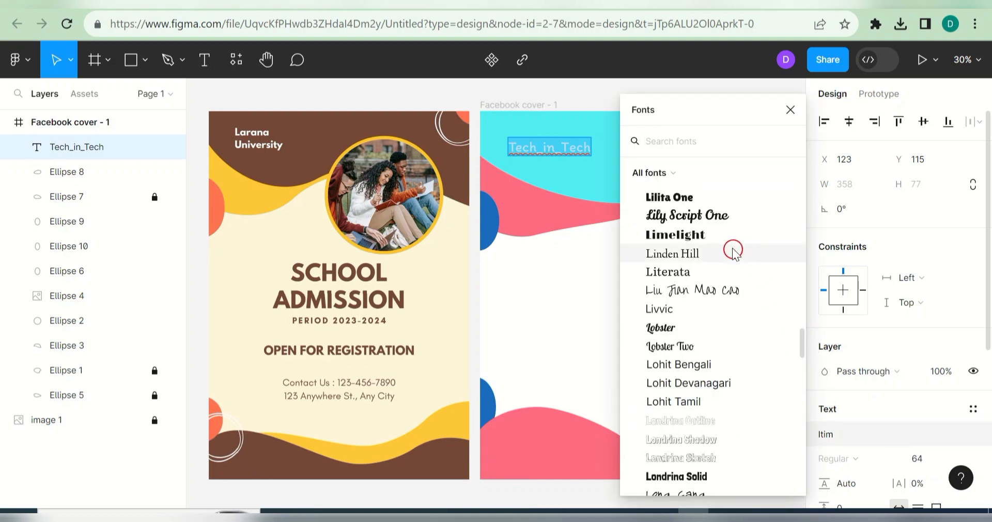
pyautogui.click(716, 216)
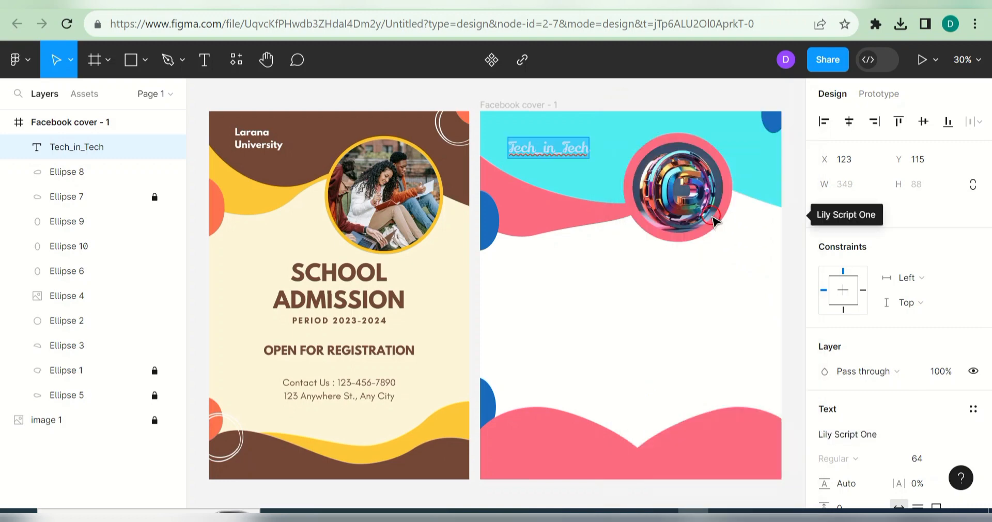
pyautogui.click(892, 438)
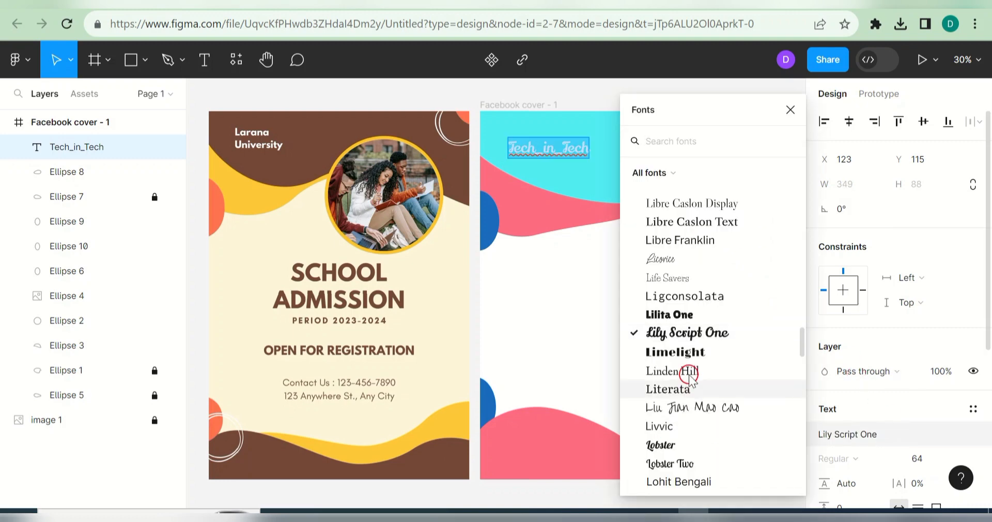
pyautogui.click(680, 447)
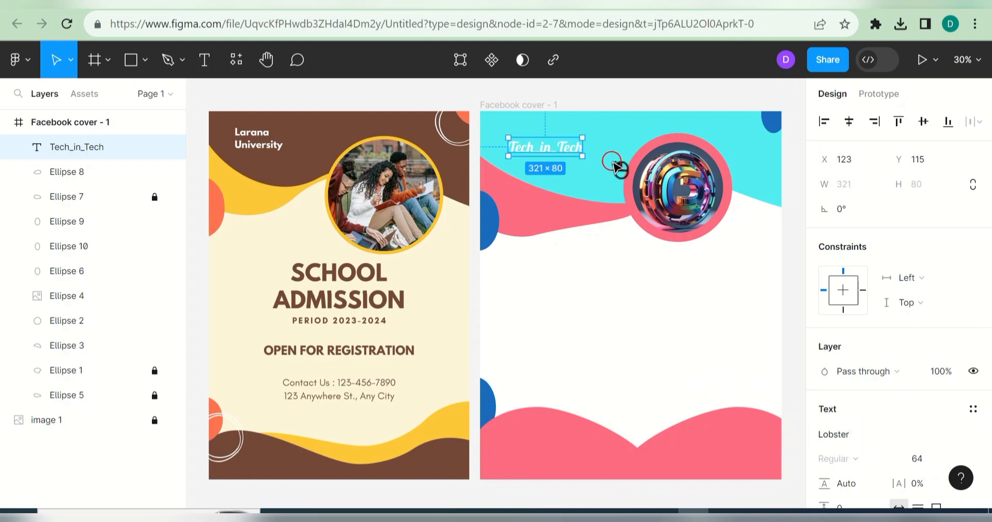
pyautogui.click(626, 236)
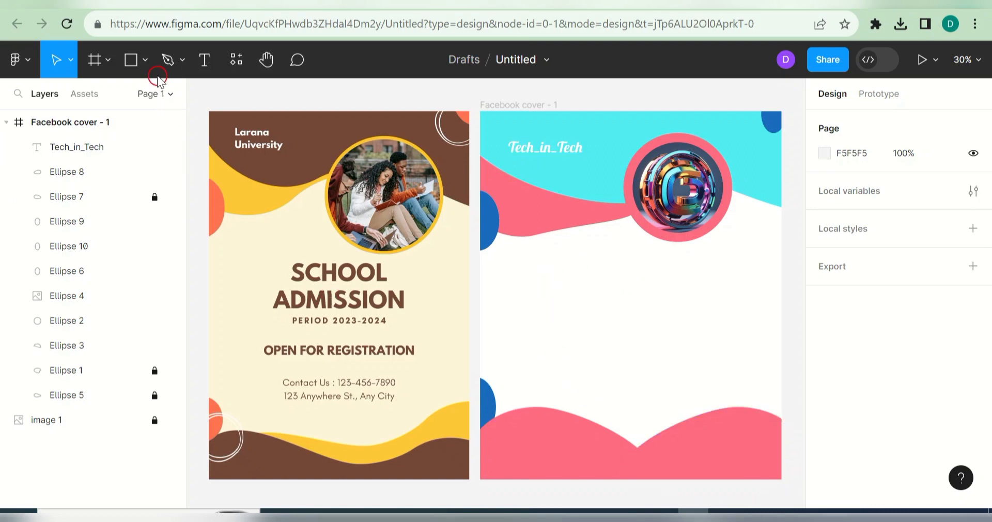
# Step: Add a 'FREE TECH TRAINING' text line mid-cover and select the whole line
pyautogui.click(204, 61)
pyautogui.click(585, 291)
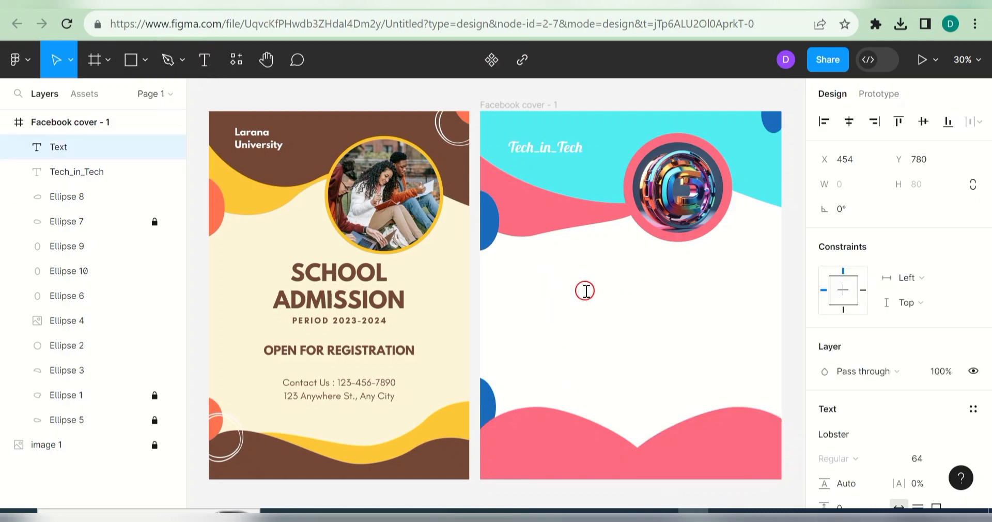
pyautogui.write('FREE TECH TRAINING')
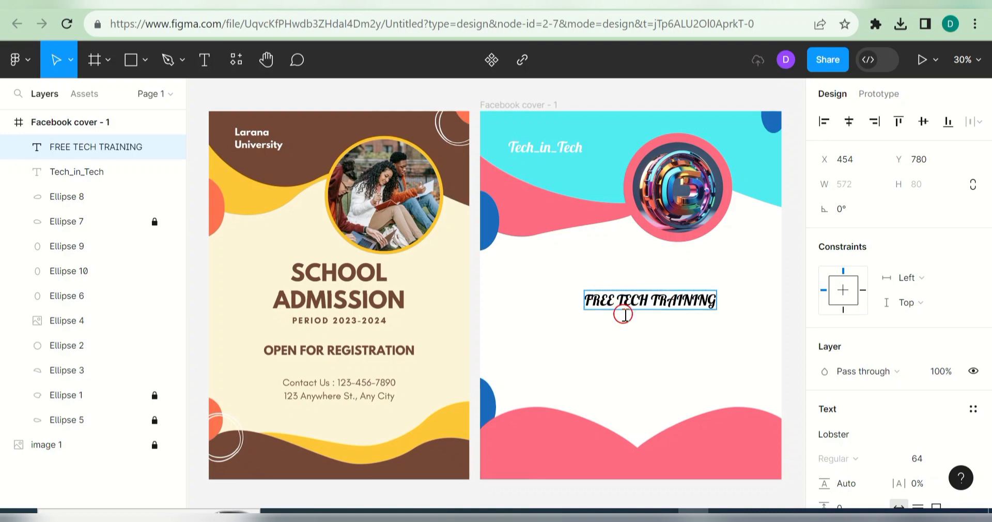
pyautogui.tripleClick(619, 299)
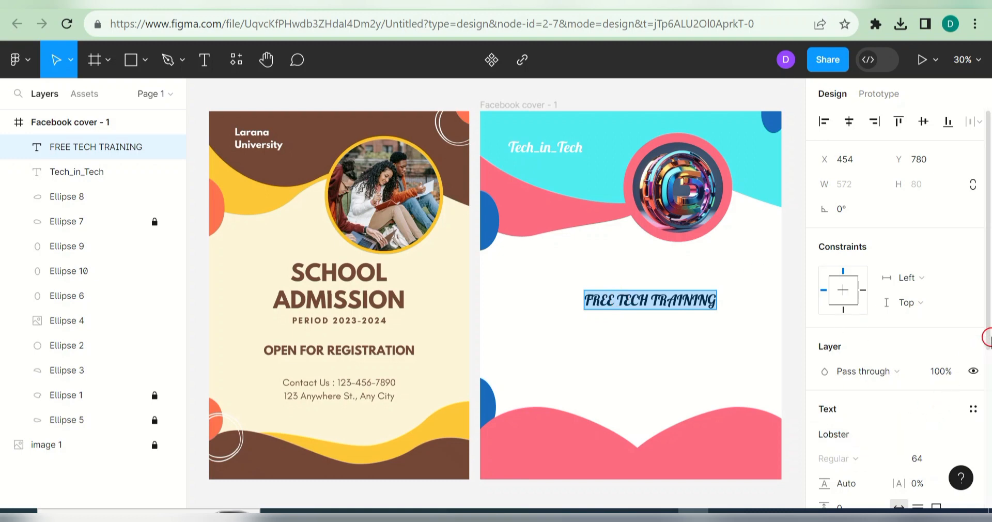
pyautogui.scroll(-2, 986, 356)
# Step: Set the headline font to Archivo Black after trying Microsoft Himalaya and Arial
pyautogui.click(872, 339)
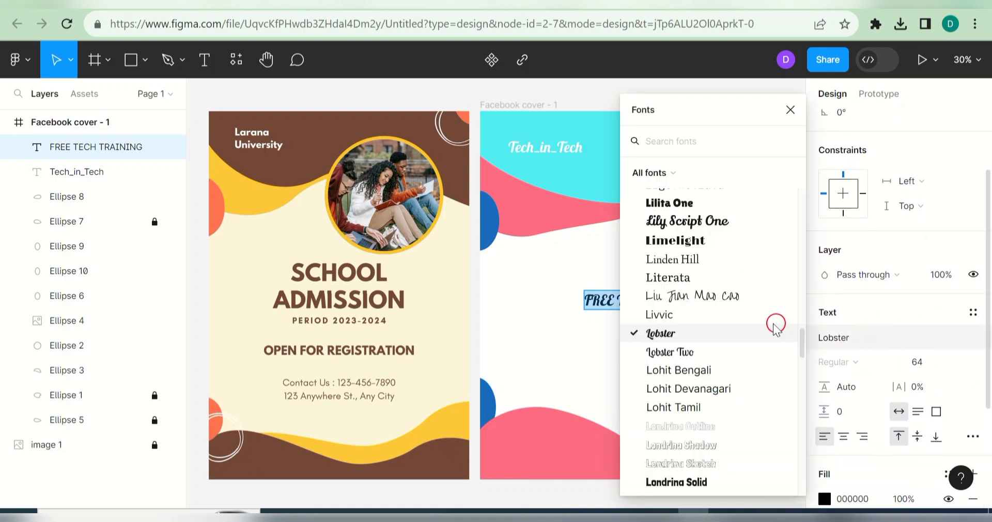
pyautogui.moveTo(802, 348); pyautogui.dragTo(806, 361)
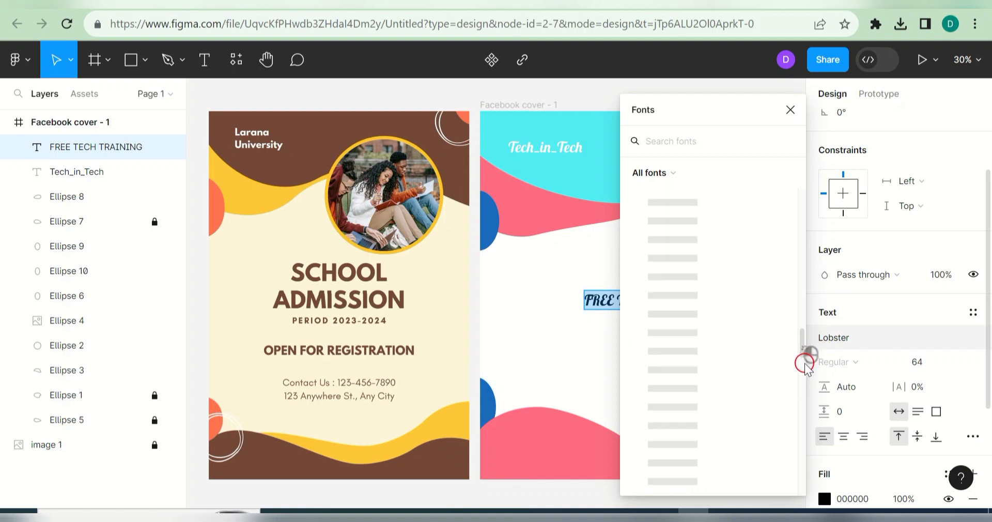
pyautogui.click(731, 296)
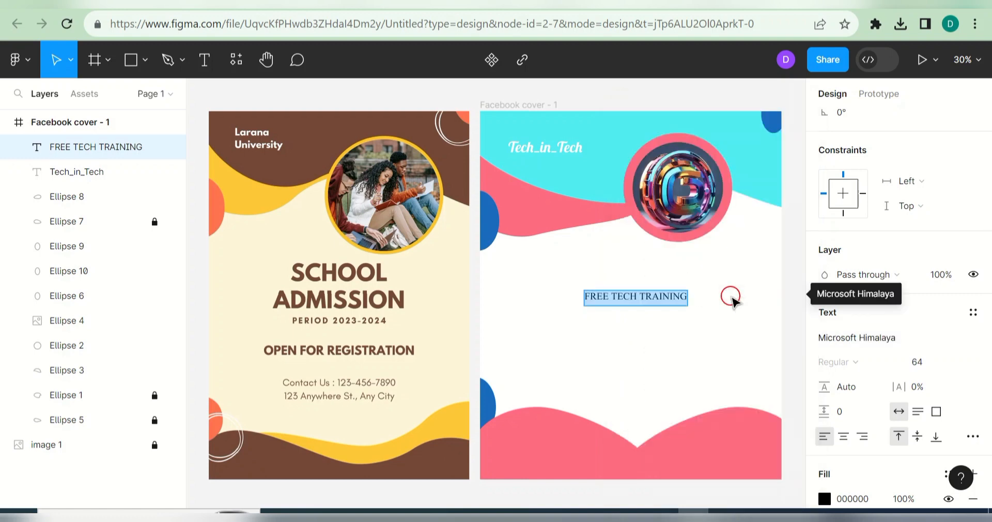
pyautogui.click(879, 339)
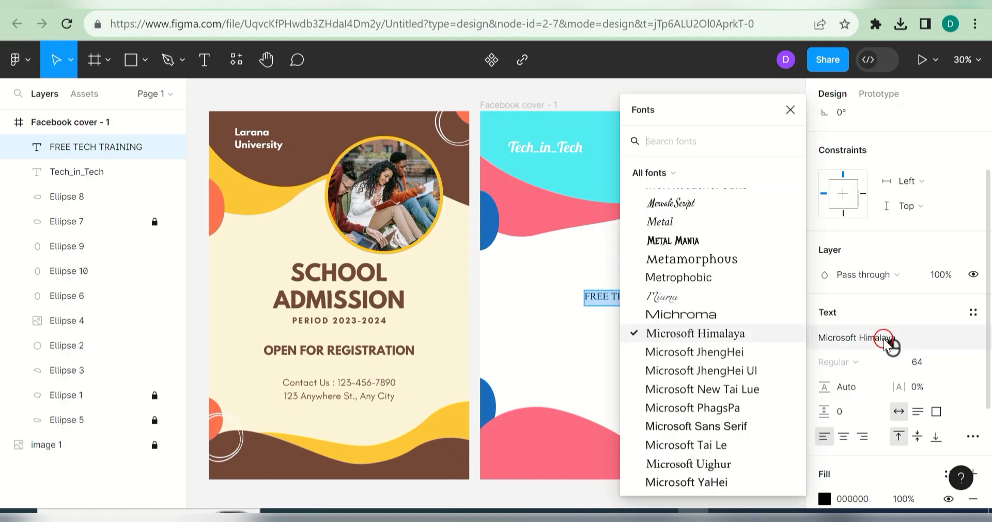
pyautogui.moveTo(801, 349); pyautogui.dragTo(777, 228)
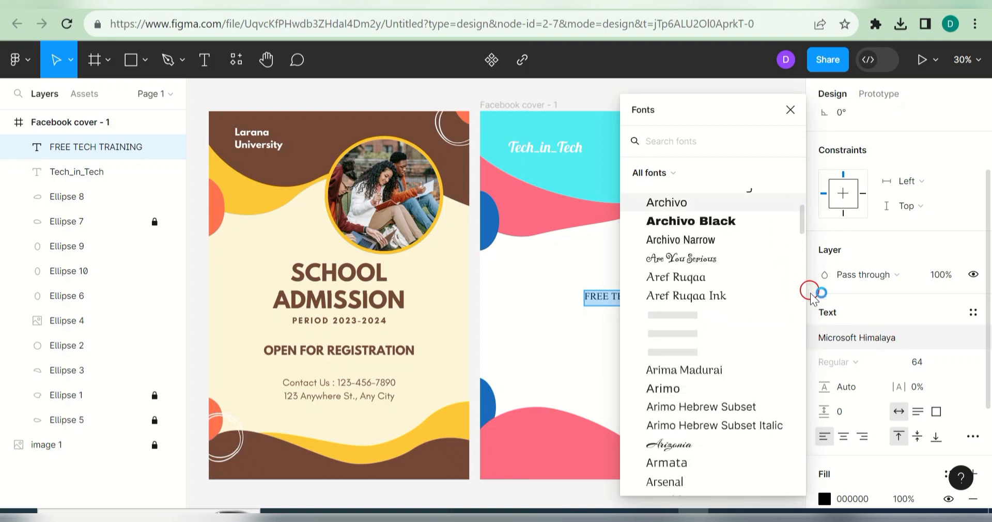
pyautogui.click(731, 315)
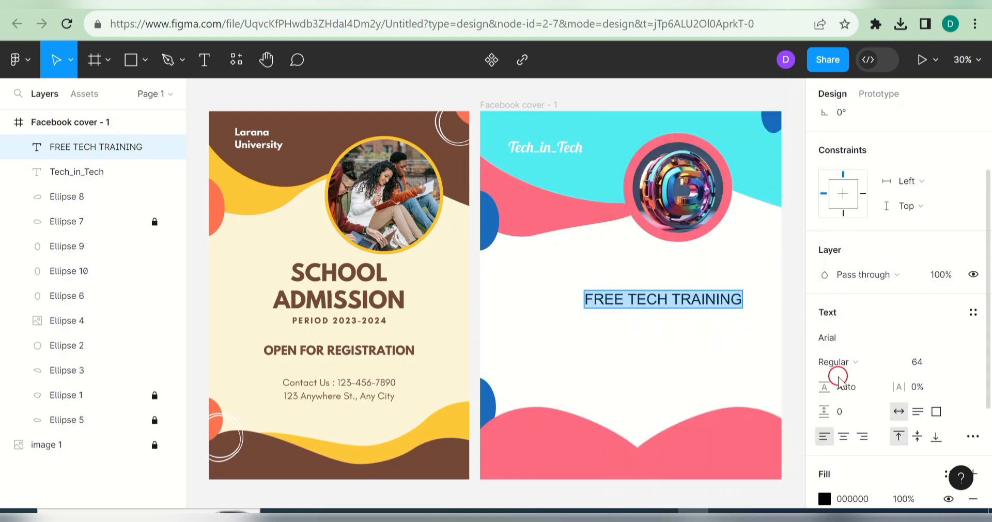
pyautogui.click(857, 340)
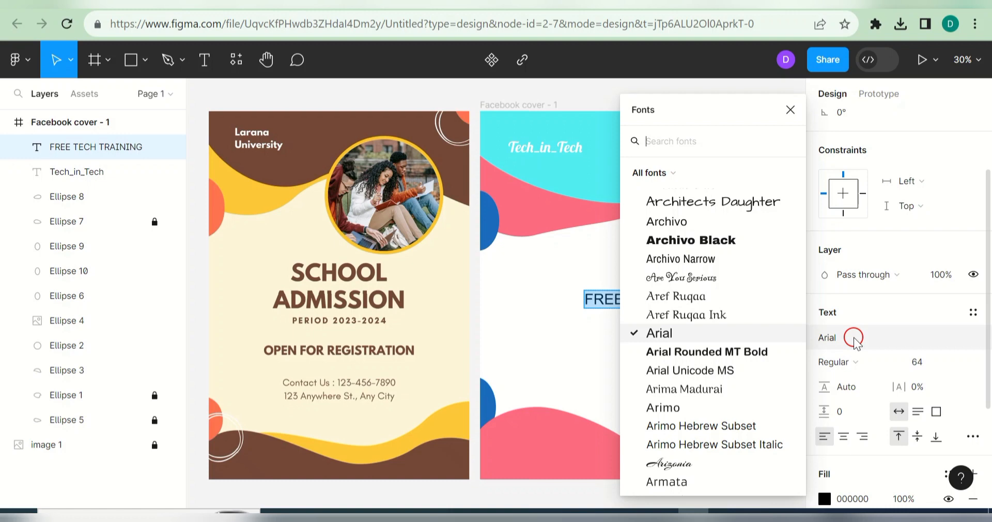
pyautogui.click(703, 240)
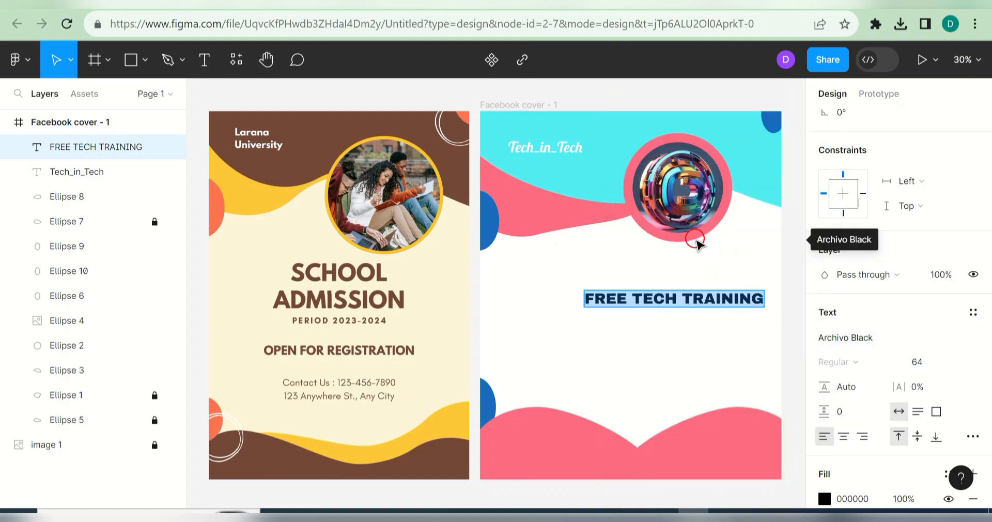
pyautogui.press('Escape')
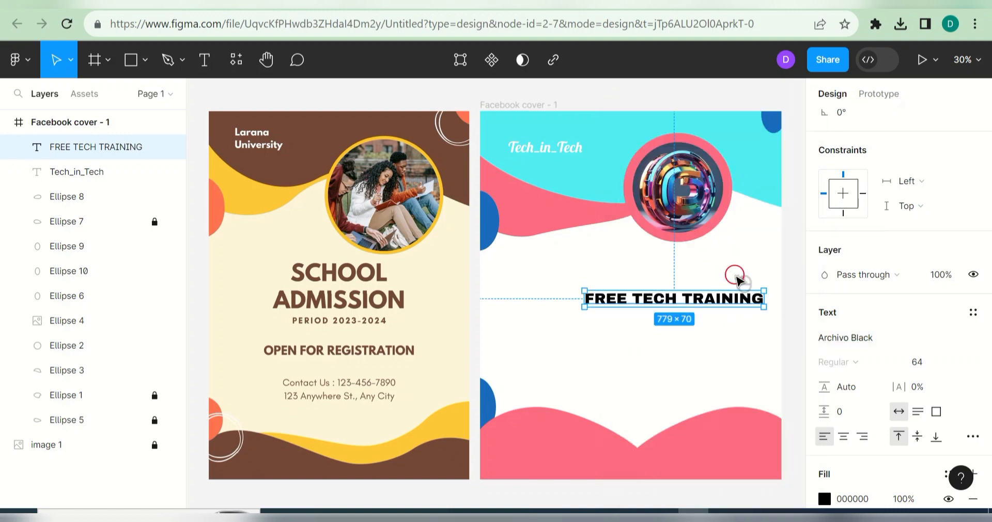
# Step: Break the headline onto two lines after TECH and move it just below the logo
pyautogui.doubleClick(680, 297)
pyautogui.click(680, 296)
pyautogui.press('Return')
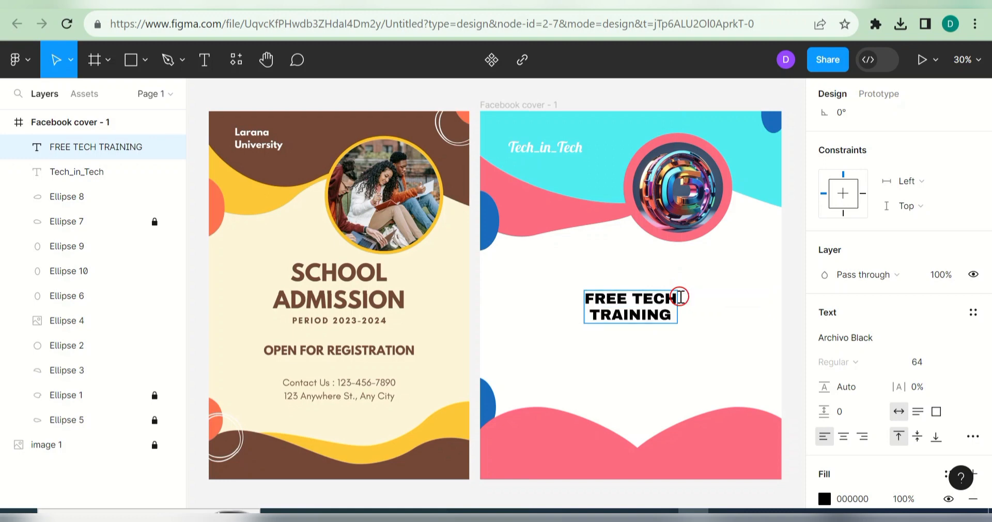
pyautogui.click(654, 309)
pyautogui.moveTo(662, 282); pyautogui.dragTo(661, 280)
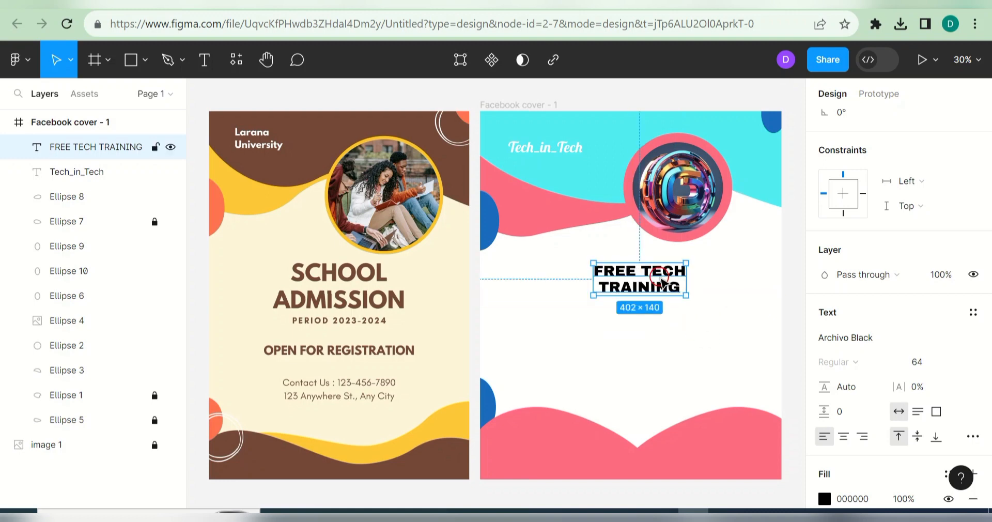
# Step: Give the FREE TECH TRAINING headline a cyan 52ECF3 fill
pyautogui.click(825, 499)
pyautogui.click(642, 354)
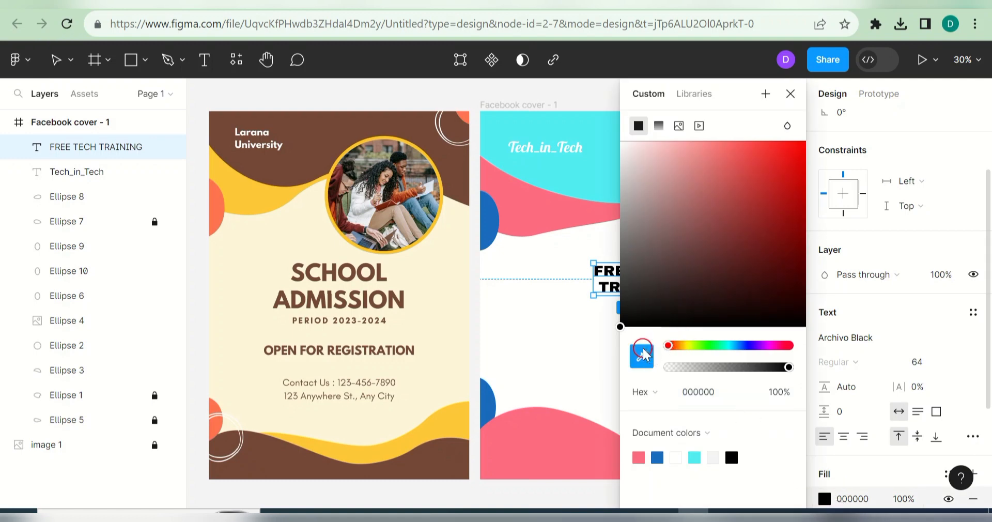
pyautogui.click(696, 457)
pyautogui.click(795, 95)
pyautogui.click(747, 331)
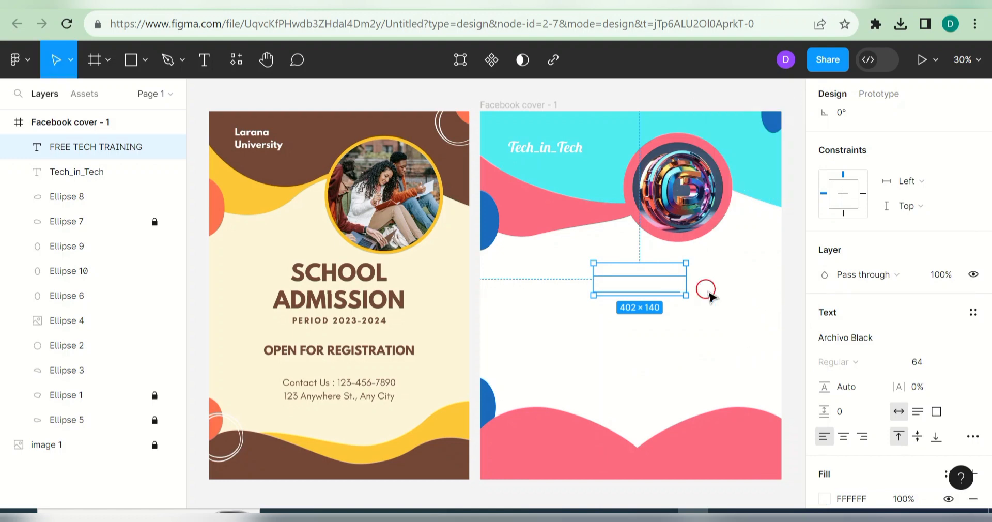
pyautogui.click(709, 296)
pyautogui.doubleClick(640, 279)
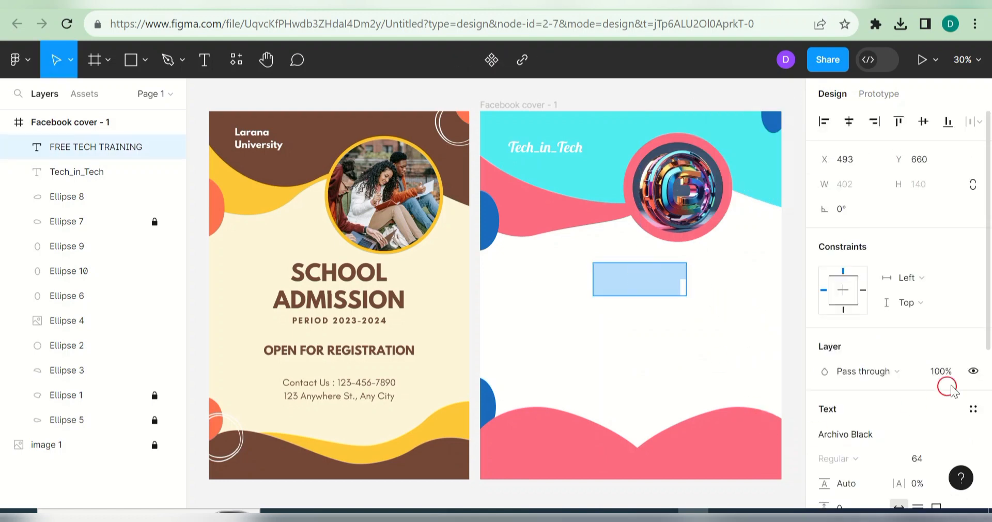
pyautogui.scroll(-3, 982, 398)
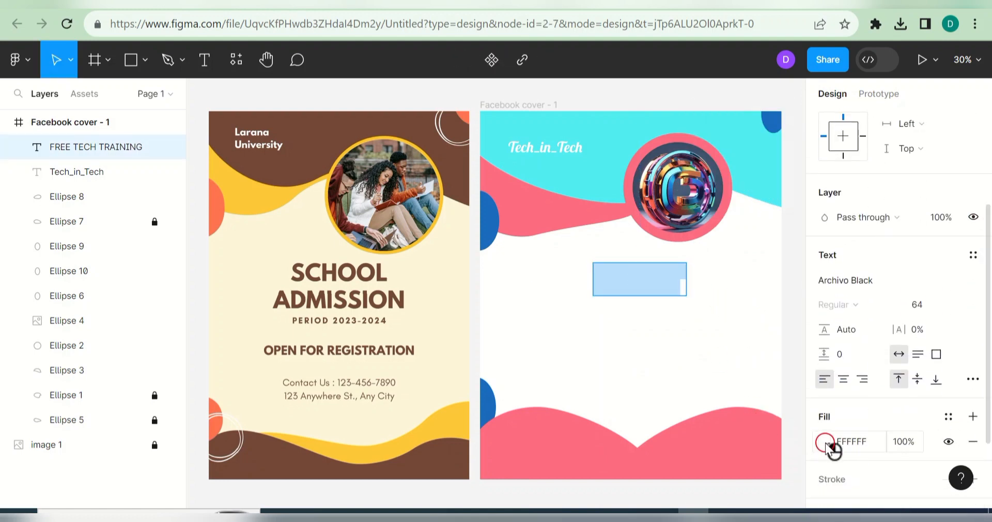
pyautogui.click(826, 443)
pyautogui.click(694, 457)
pyautogui.click(792, 93)
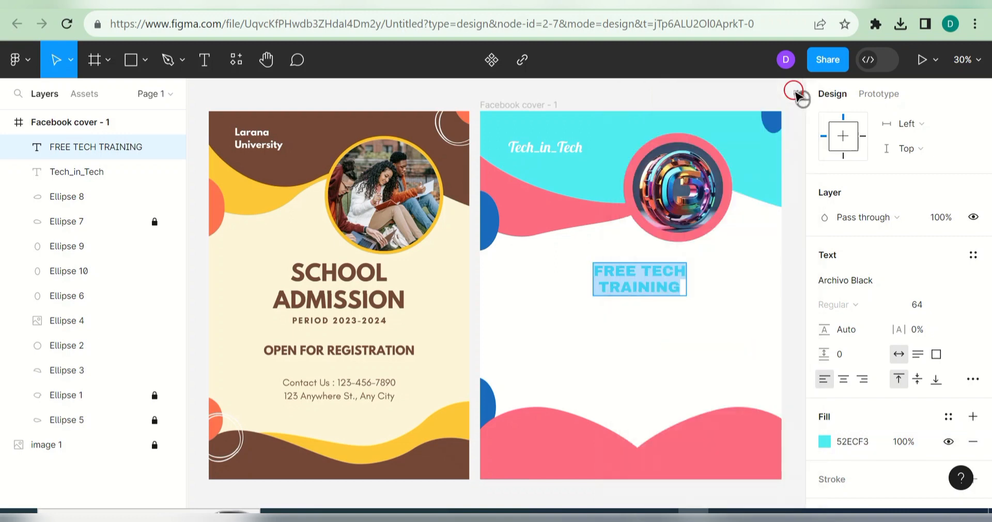
pyautogui.click(739, 275)
pyautogui.click(739, 276)
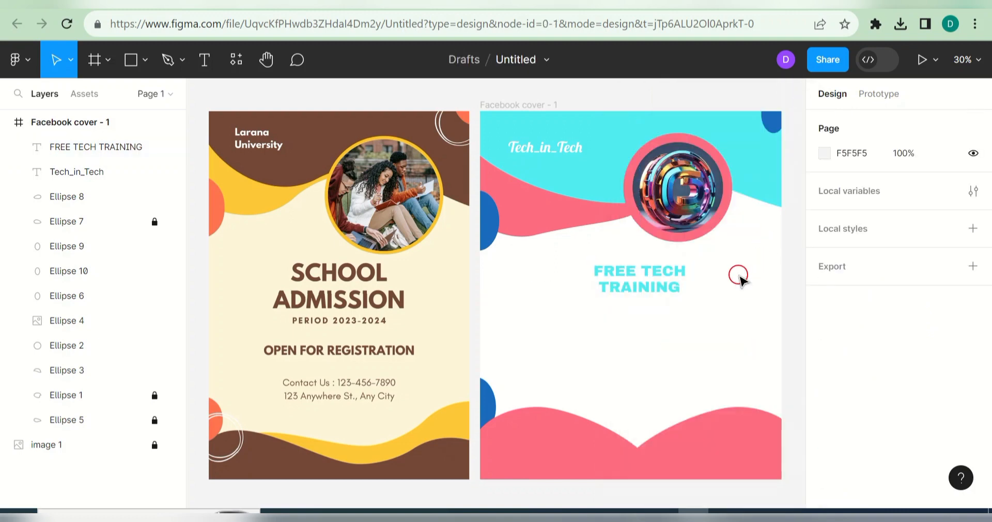
# Step: Add a black 6px outside outline to the headline
pyautogui.doubleClick(672, 281)
pyautogui.scroll(-5, 986, 311)
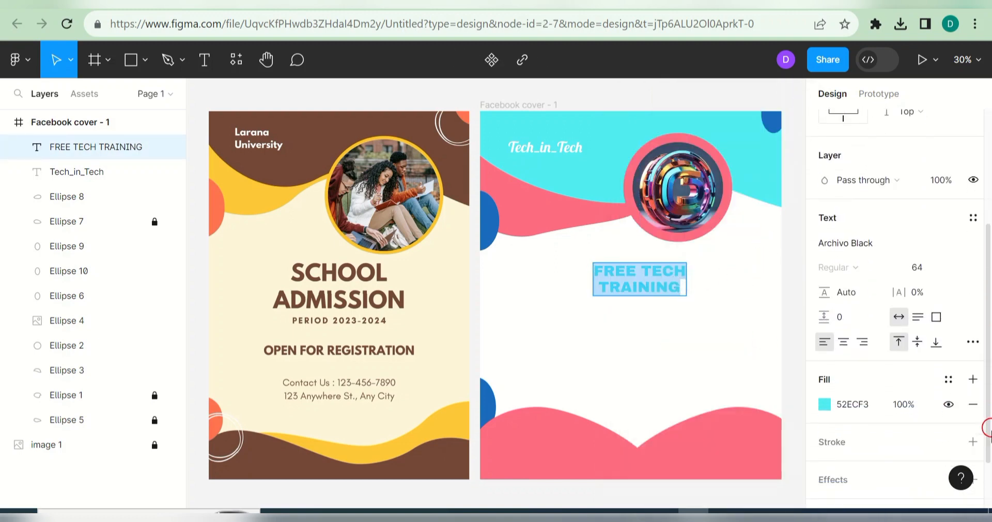
pyautogui.click(972, 375)
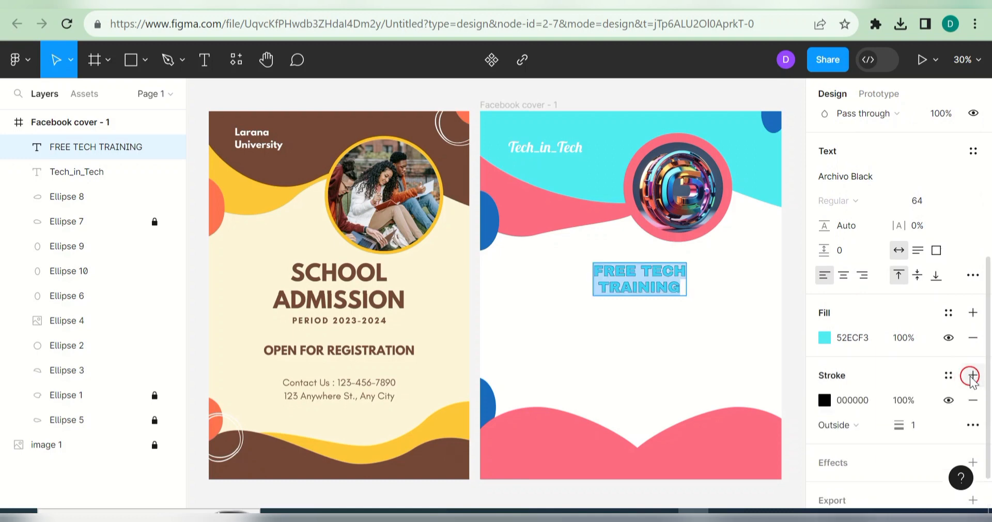
pyautogui.moveTo(899, 425)
pyautogui.mouseDown()
pyautogui.moveTo(912, 424)
pyautogui.moveTo(900, 425)
pyautogui.mouseUp()
pyautogui.press('Escape')
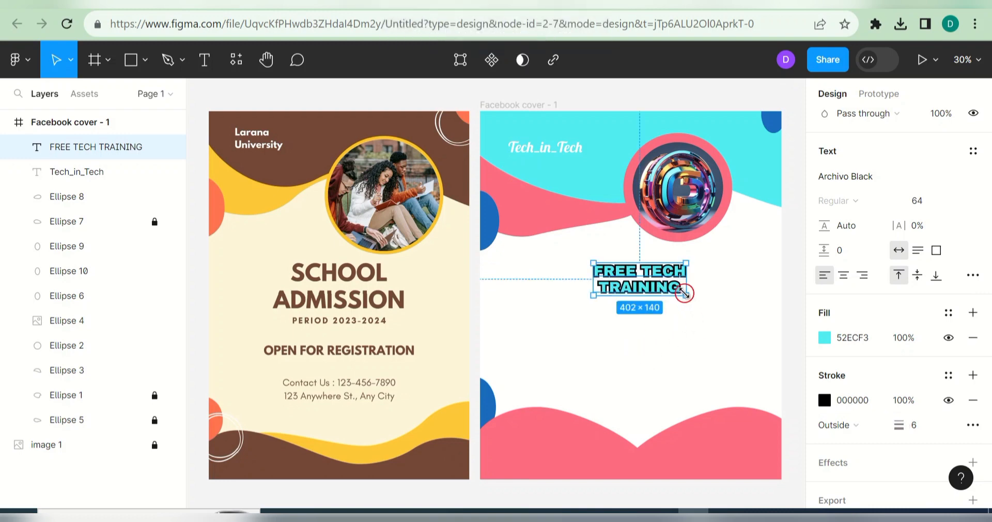
pyautogui.moveTo(685, 293); pyautogui.dragTo(691, 296)
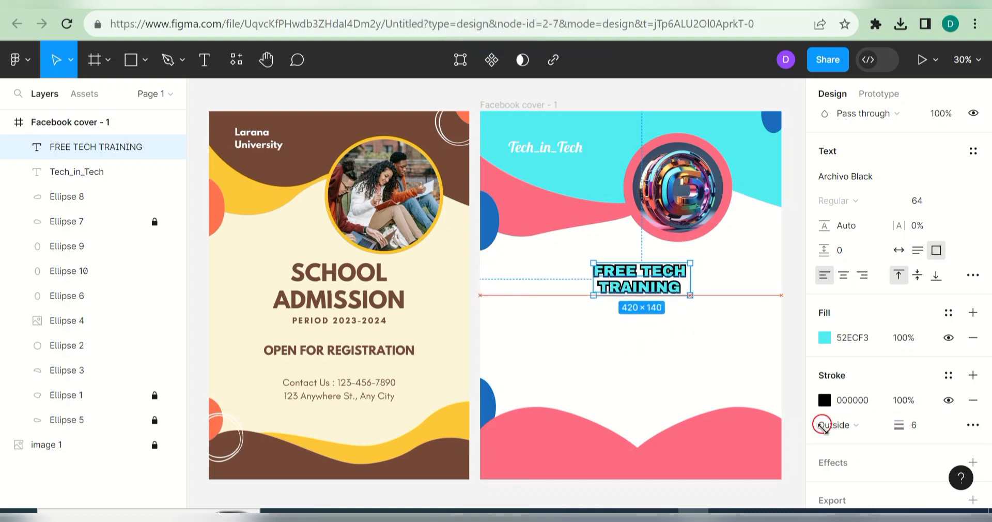
# Step: Enlarge the headline to size 96 and widen its box to fit two lines
pyautogui.scroll(1, 972, 367)
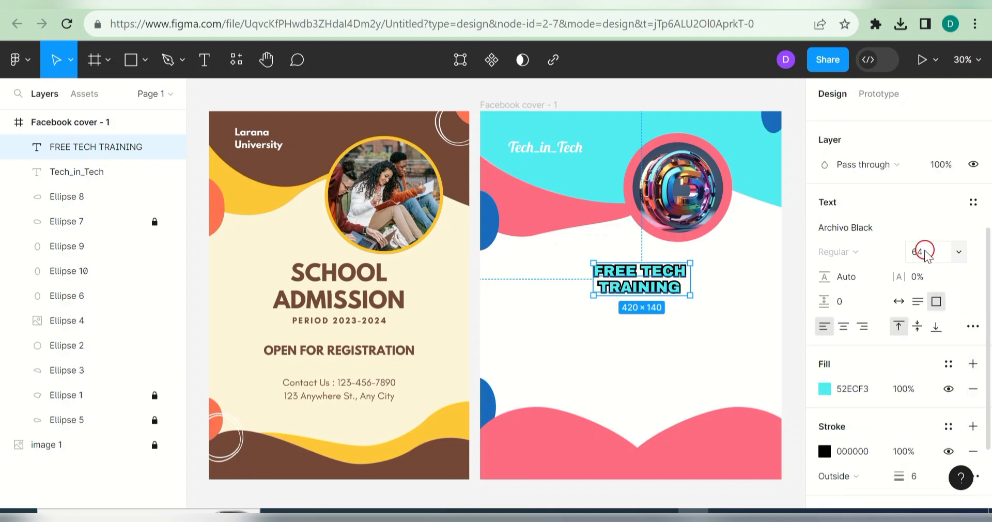
pyautogui.click(959, 252)
pyautogui.click(942, 359)
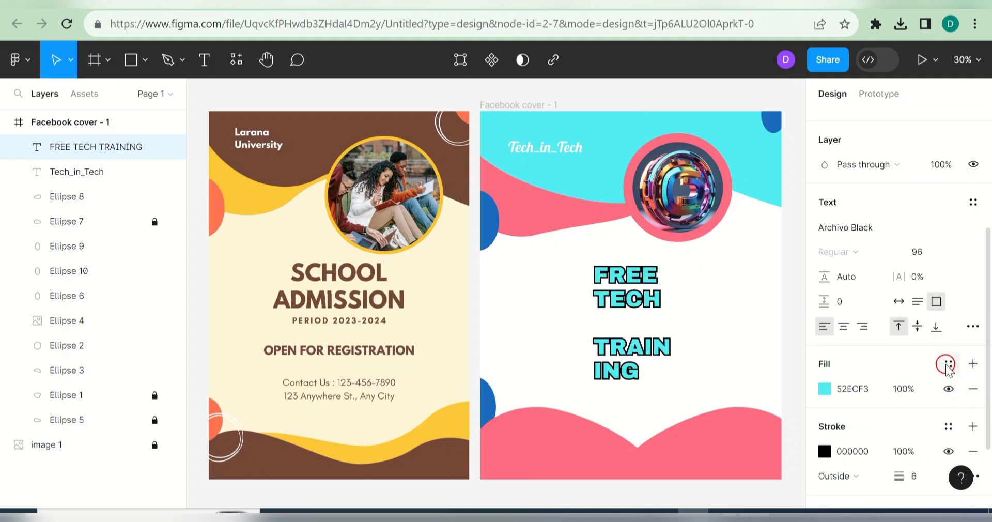
pyautogui.moveTo(691, 279); pyautogui.dragTo(738, 281)
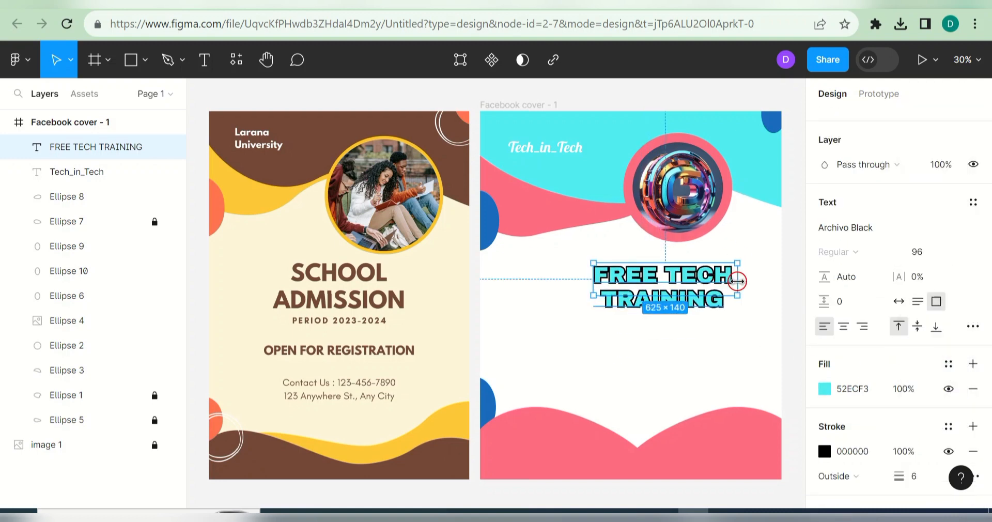
pyautogui.click(684, 369)
# Step: Centre the headline on the cover, just below the logo
pyautogui.moveTo(661, 279); pyautogui.dragTo(630, 282)
pyautogui.moveTo(632, 278); pyautogui.dragTo(632, 277)
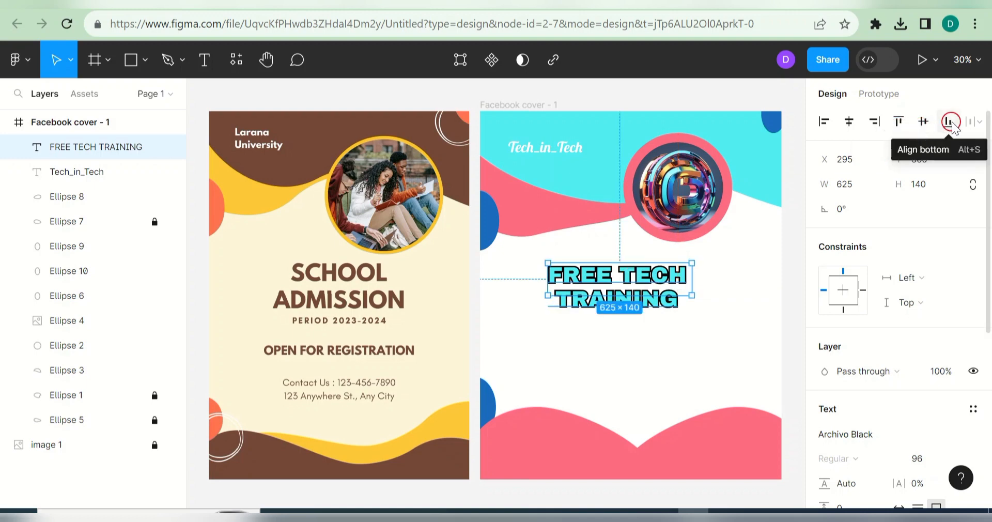
pyautogui.click(923, 122)
pyautogui.click(743, 278)
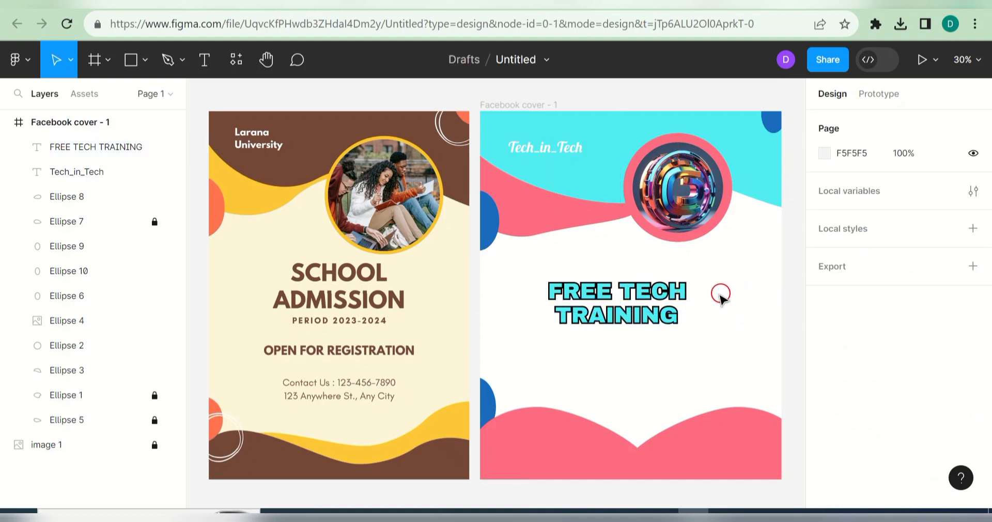
pyautogui.moveTo(645, 301); pyautogui.dragTo(639, 279)
pyautogui.click(713, 339)
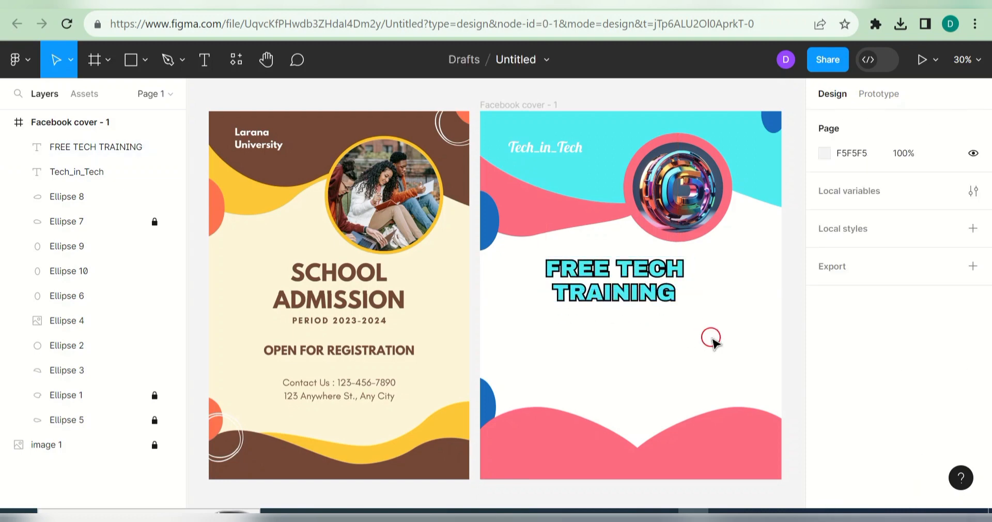
# Step: Add a 'Registration in progress' subtext below the headline at size 48
pyautogui.click(204, 59)
pyautogui.click(547, 333)
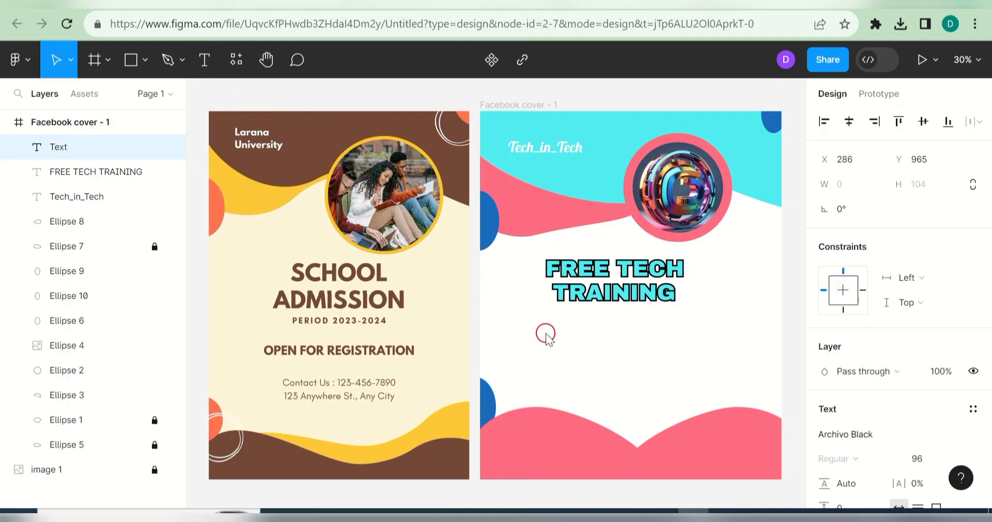
pyautogui.write('Registr')
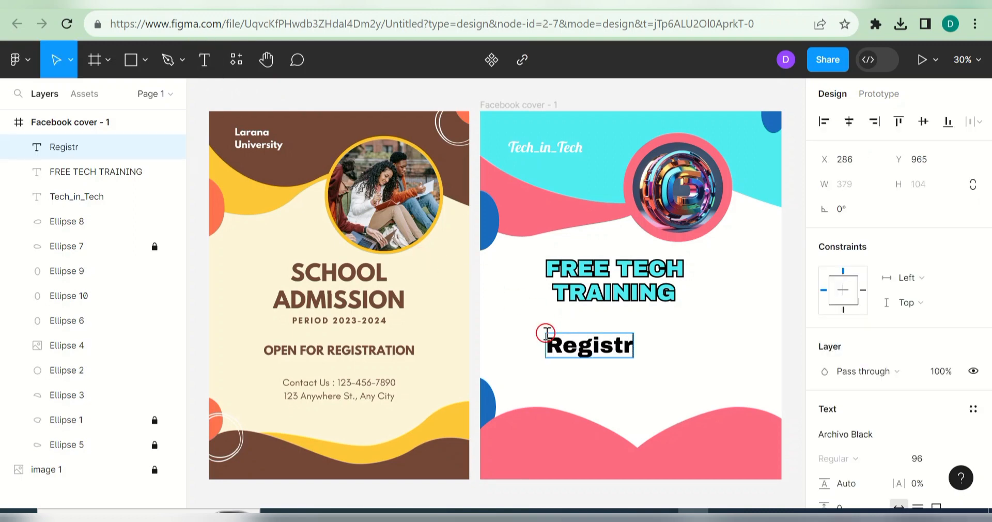
pyautogui.write('ation in progrss')
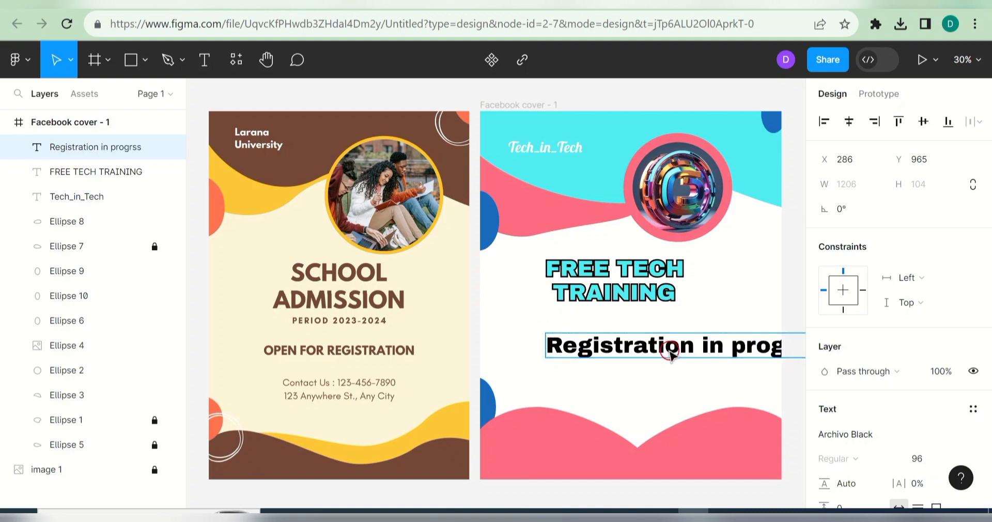
pyautogui.doubleClick(592, 337)
pyautogui.hotkey('ctrl', 'a')
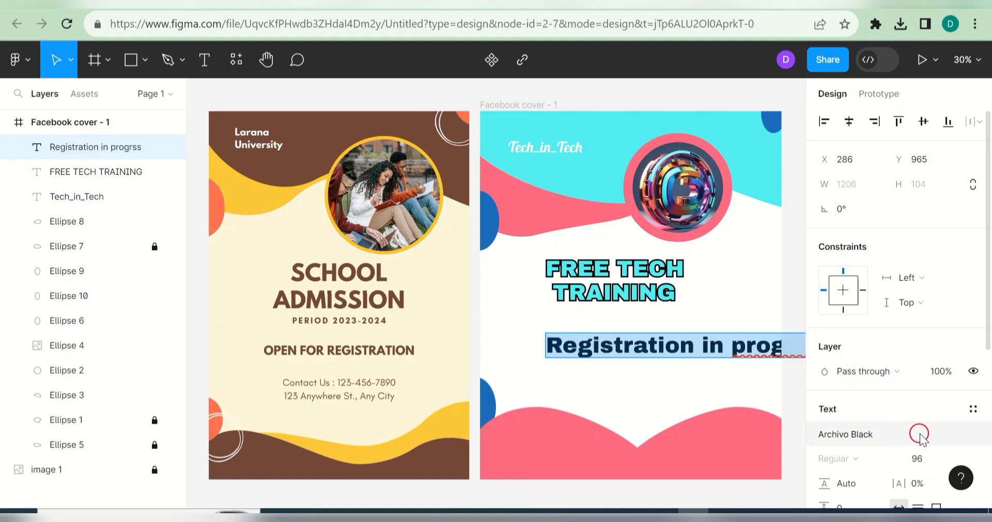
pyautogui.click(941, 458)
pyautogui.click(959, 458)
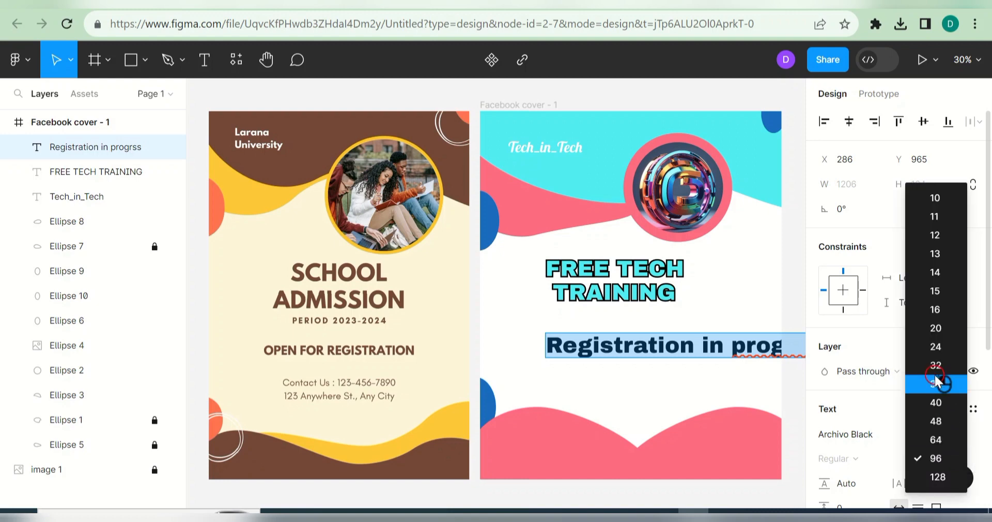
pyautogui.click(942, 381)
pyautogui.click(960, 458)
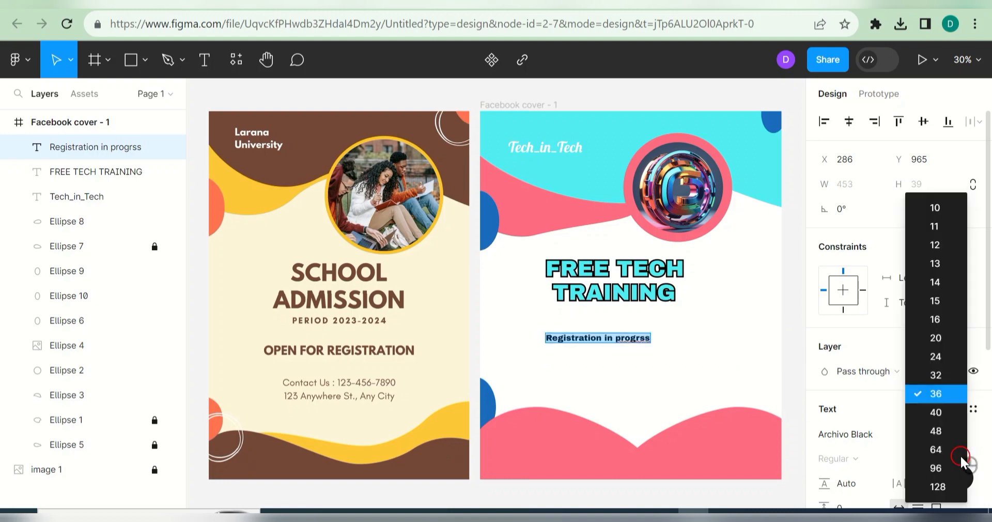
pyautogui.click(952, 434)
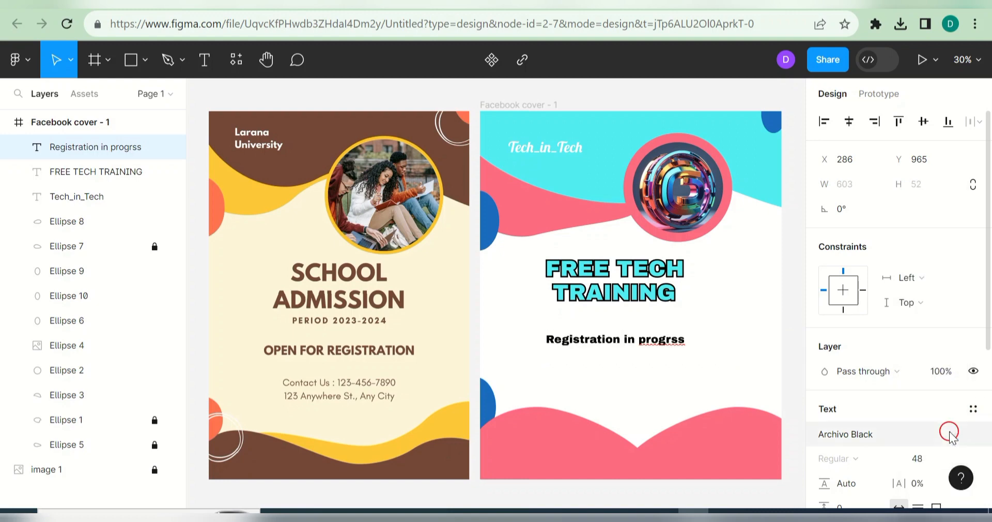
# Step: Correct the subtext's typo and position it just under the headline
pyautogui.click(674, 340)
pyautogui.press('Escape')
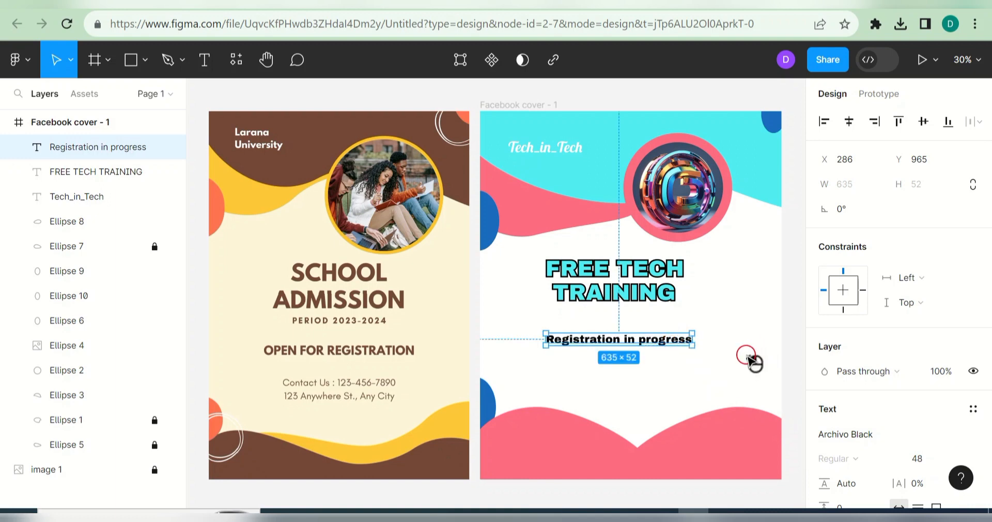
pyautogui.click(646, 342)
pyautogui.moveTo(643, 341)
pyautogui.mouseDown()
pyautogui.moveTo(637, 326)
pyautogui.moveTo(645, 342)
pyautogui.mouseUp()
pyautogui.click(713, 309)
# Step: Start a new period text line between the headline and subtext, typing 'Peri'
pyautogui.click(205, 60)
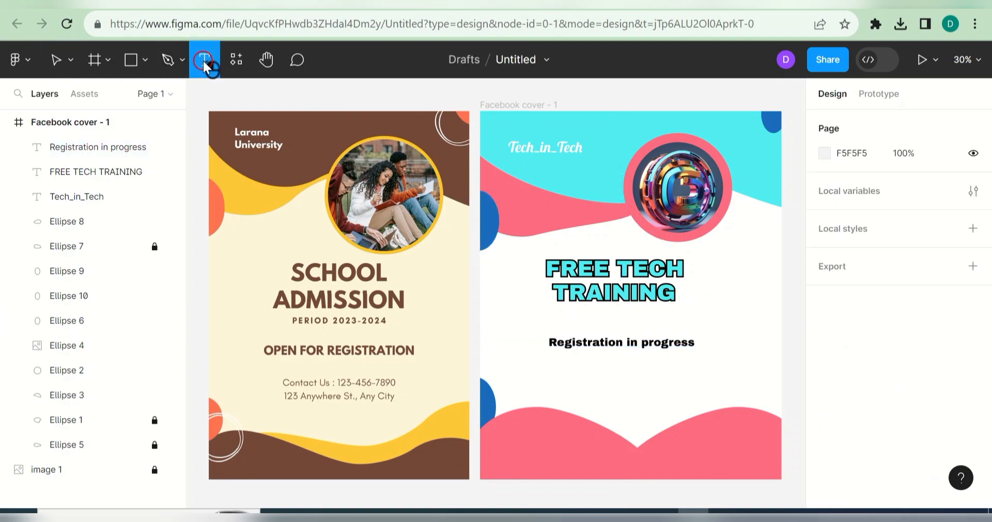
pyautogui.click(591, 311)
pyautogui.write('Period: October 1st & 2nd')
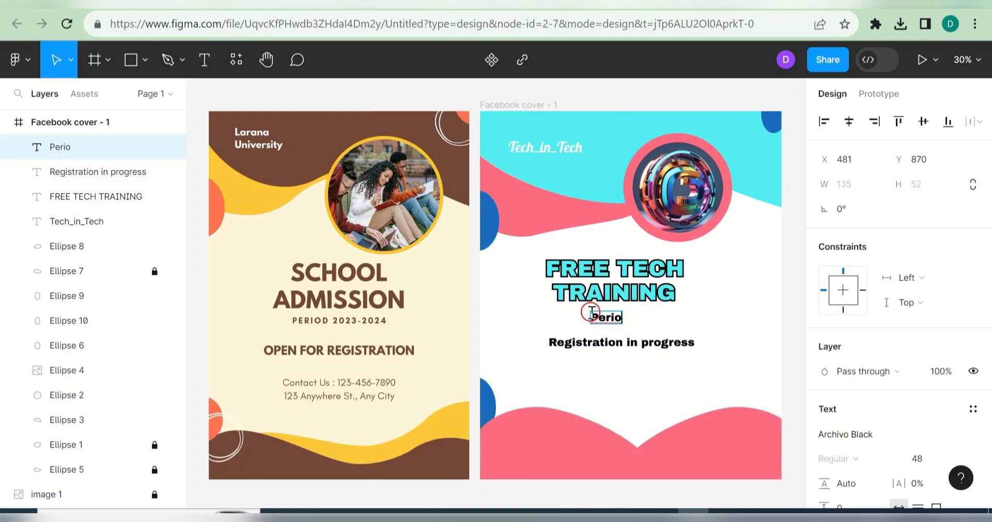
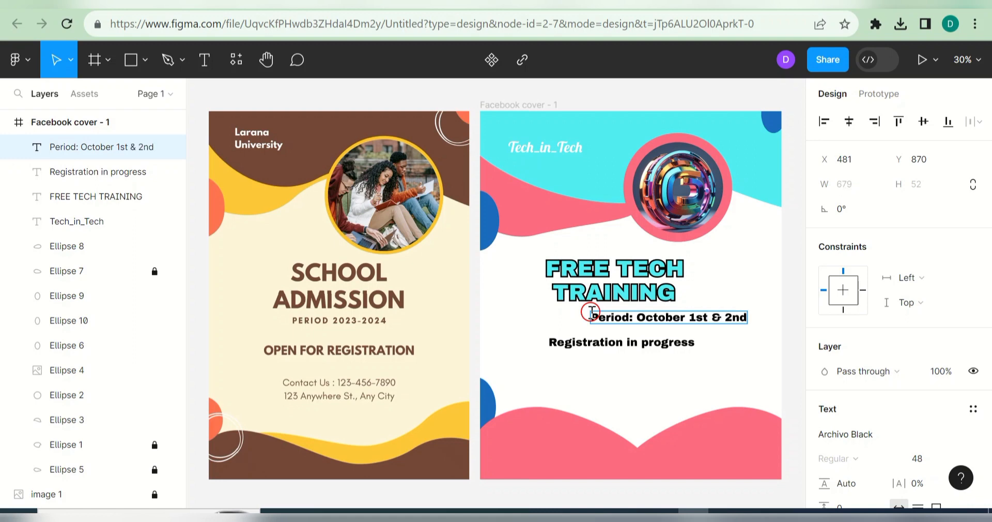
# Step: Move the Period line under FREE TECH TRAINING, then set Registration in progress to size 64 just below it
pyautogui.moveTo(691, 320); pyautogui.dragTo(642, 316)
pyautogui.click(690, 343)
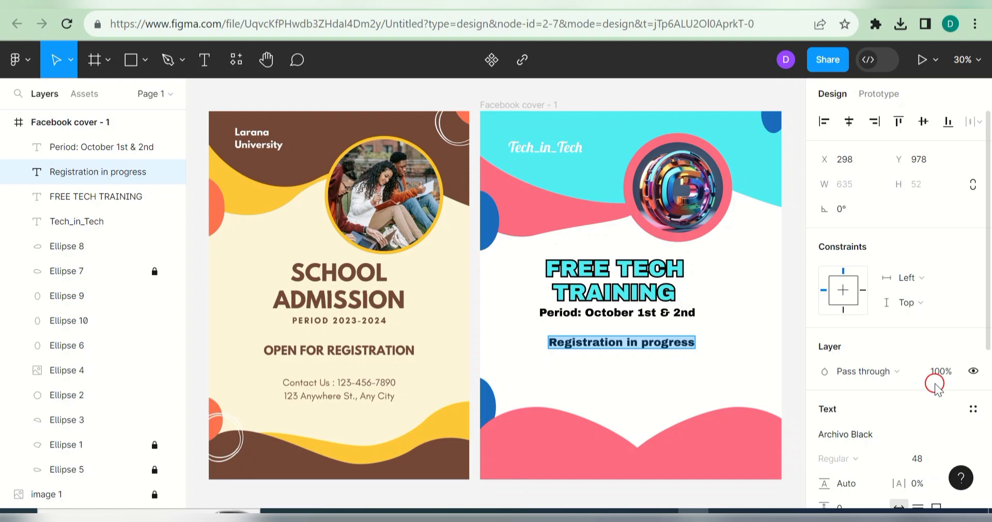
pyautogui.click(956, 459)
pyautogui.click(936, 449)
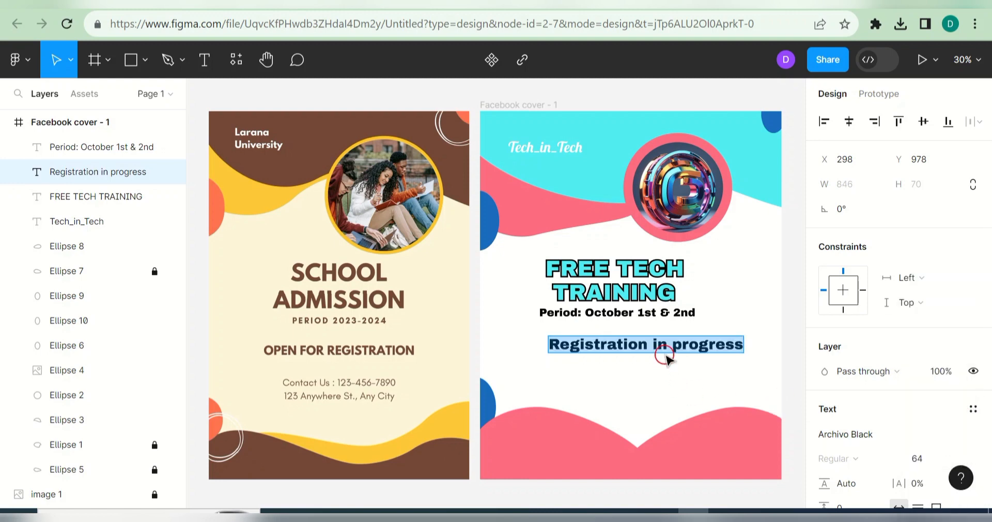
pyautogui.moveTo(672, 346); pyautogui.dragTo(654, 338)
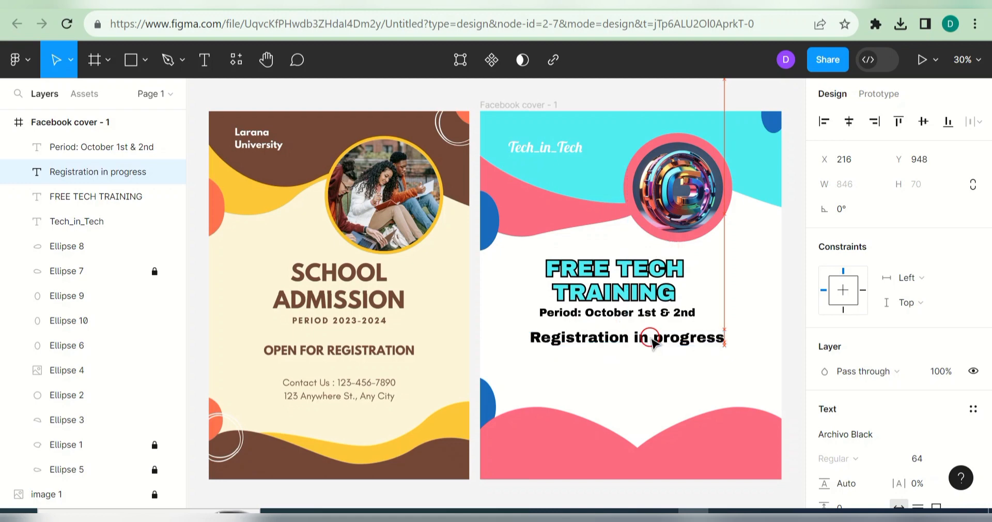
pyautogui.click(675, 394)
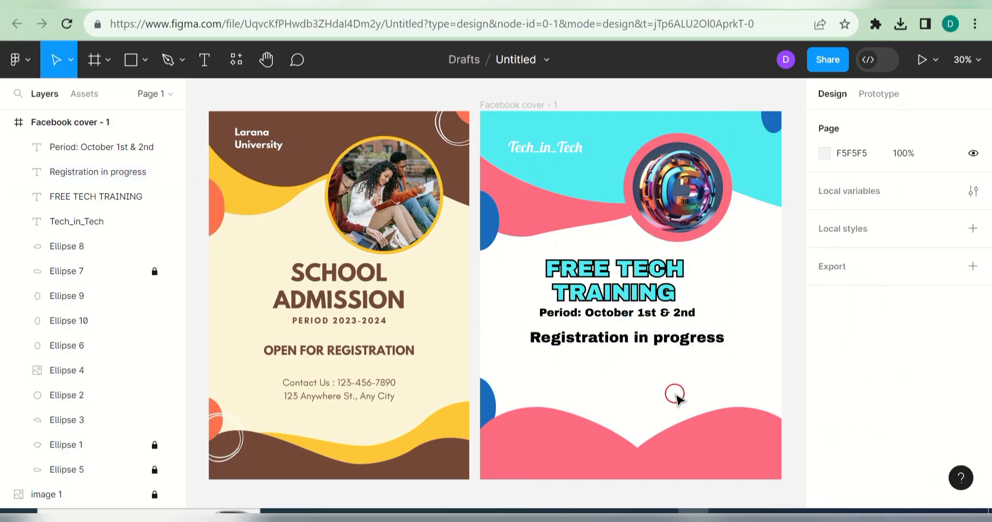
pyautogui.hotkey('shift', 'c')
# Step: Add a new text line with a 'Contact:' label followed by the phone number
pyautogui.click(204, 59)
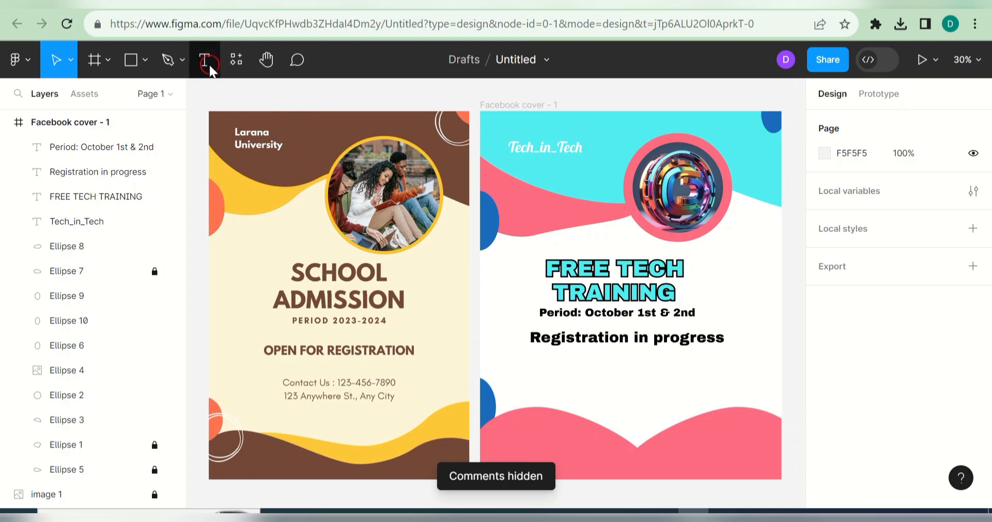
pyautogui.click(598, 371)
pyautogui.write('Contact:')
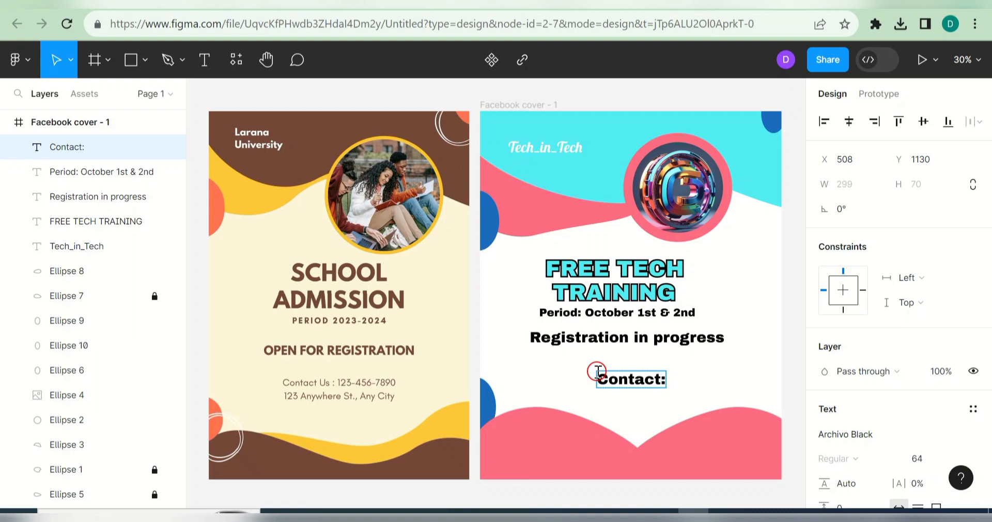
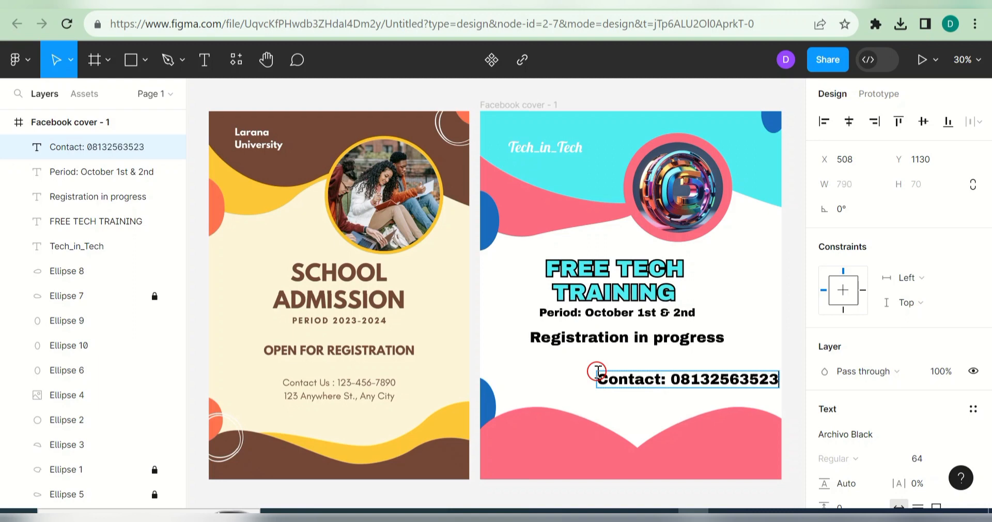
# Step: Set the contact line in Arial Italic and move it to the bottom of the cover
pyautogui.tripleClick(649, 376)
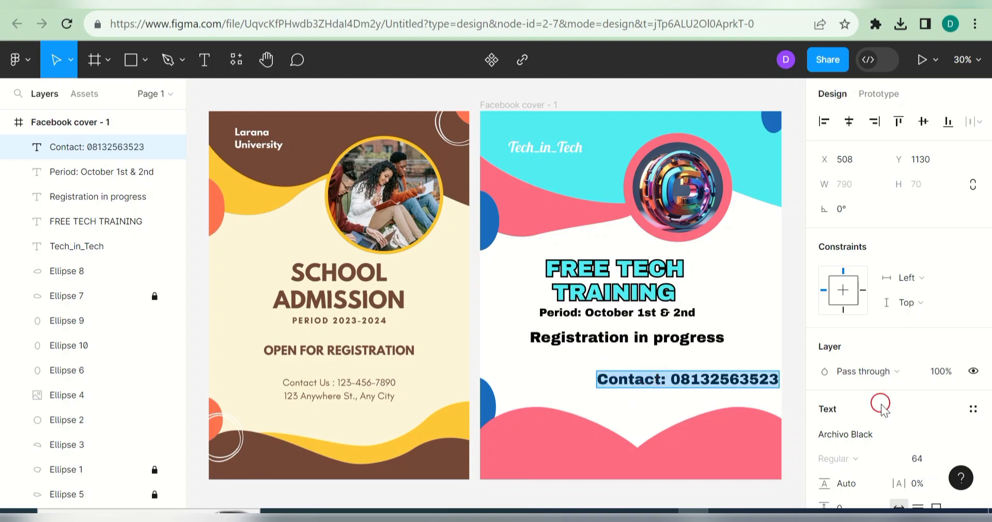
pyautogui.click(887, 434)
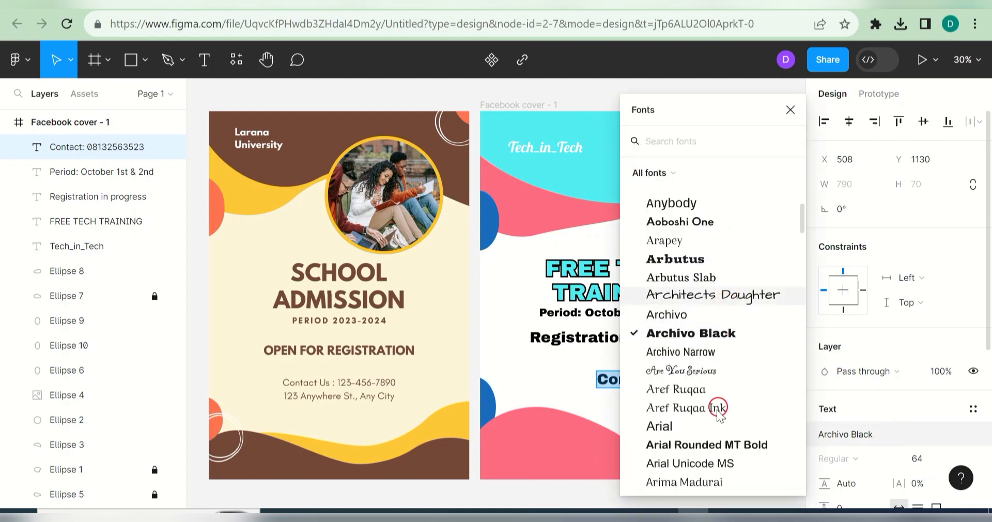
pyautogui.click(742, 427)
pyautogui.click(886, 460)
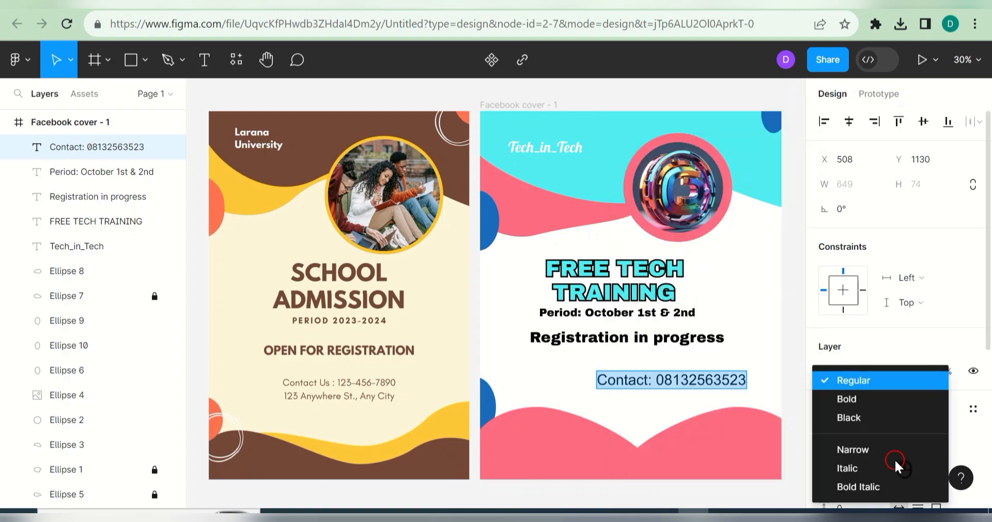
pyautogui.click(884, 465)
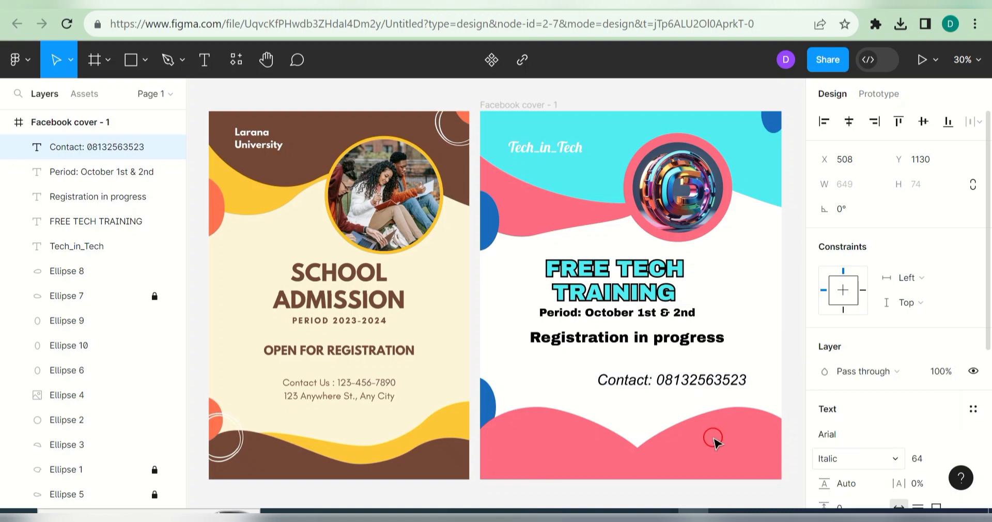
pyautogui.press('Escape')
pyautogui.moveTo(689, 383); pyautogui.dragTo(654, 468)
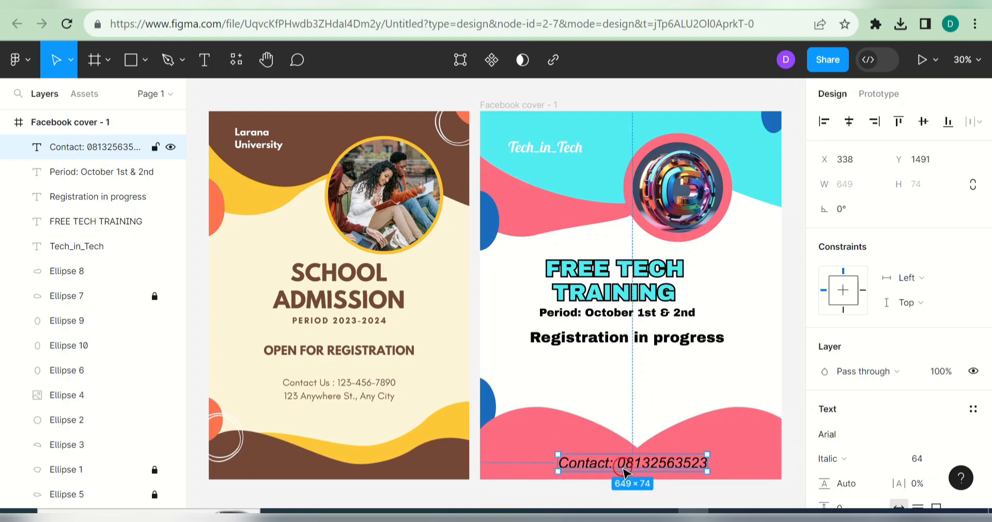
# Step: Delete the 'Contact:' label so only the phone number remains
pyautogui.doubleClick(605, 462)
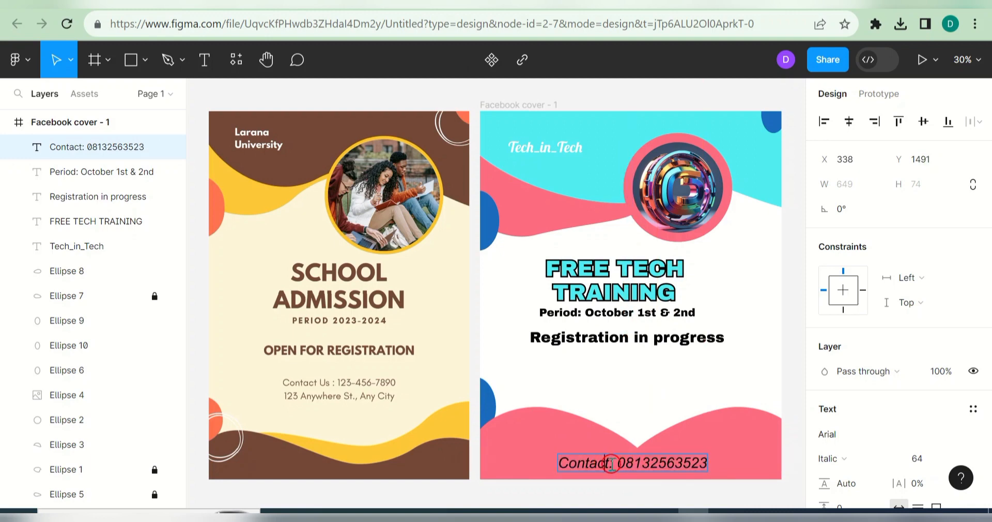
pyautogui.press('Escape')
pyautogui.press('Escape')
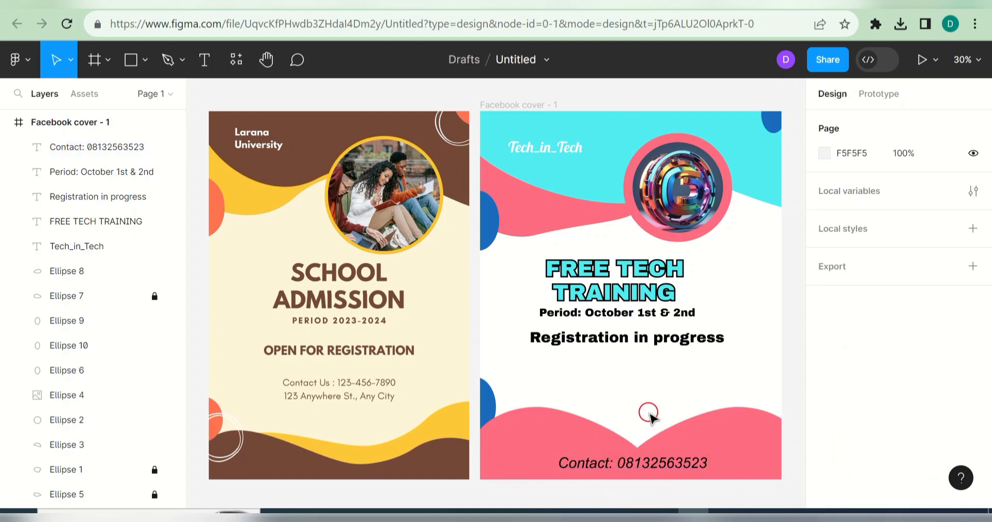
pyautogui.click(608, 462)
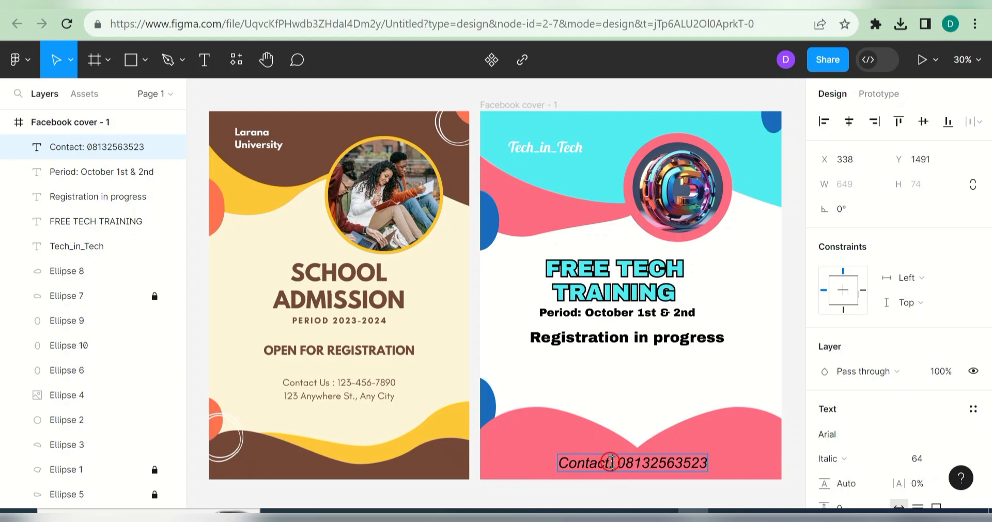
pyautogui.press('BackSpace')
pyautogui.press('BackSpace')
pyautogui.press('BackSpace')
pyautogui.press('BackSpace')
pyautogui.press('BackSpace')
pyautogui.press('BackSpace')
pyautogui.press('BackSpace')
pyautogui.press('BackSpace')
pyautogui.press('BackSpace')
pyautogui.press('Escape')
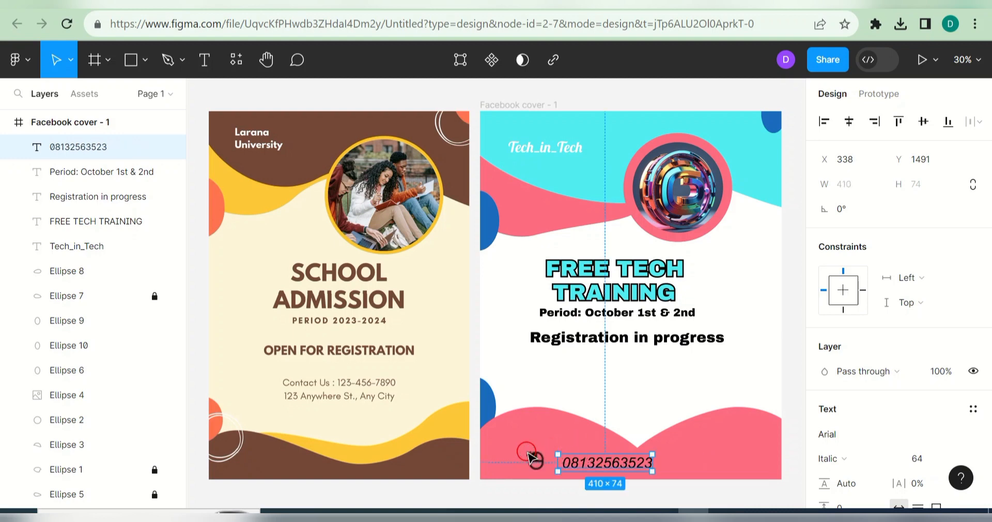
# Step: Search Iconify for 'whatsap', import the green WhatsApp logo, then close the plugin
pyautogui.press('Escape')
pyautogui.rightClick(518, 459)
pyautogui.moveTo(568, 382)
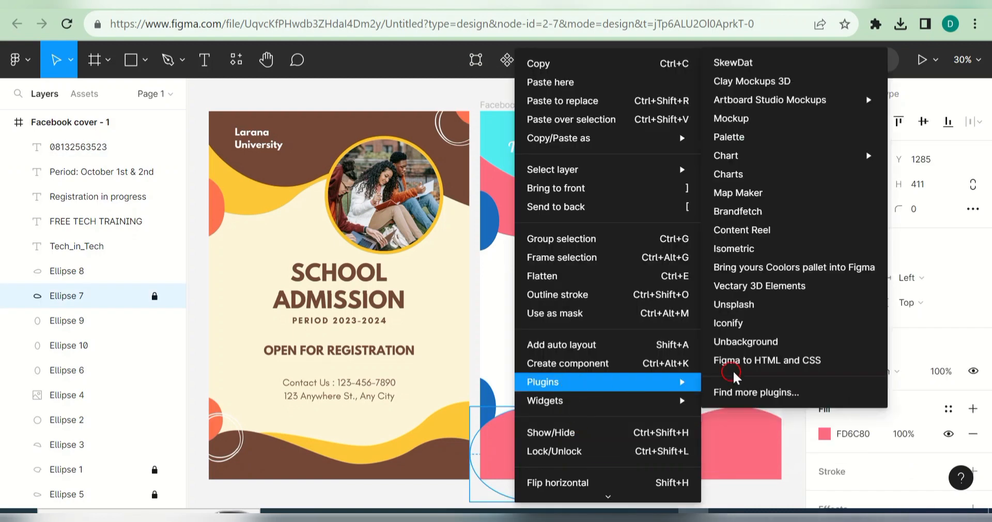
pyautogui.click(769, 324)
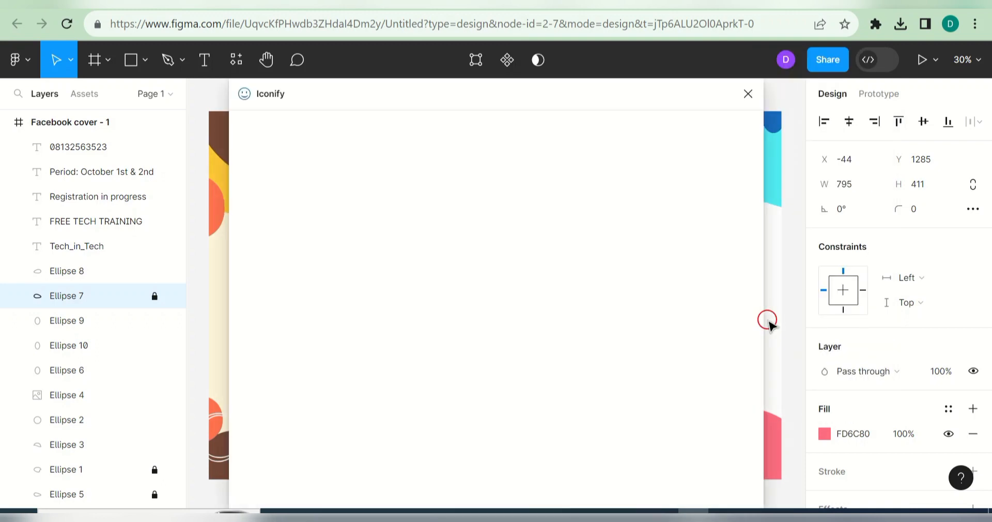
pyautogui.click(495, 229)
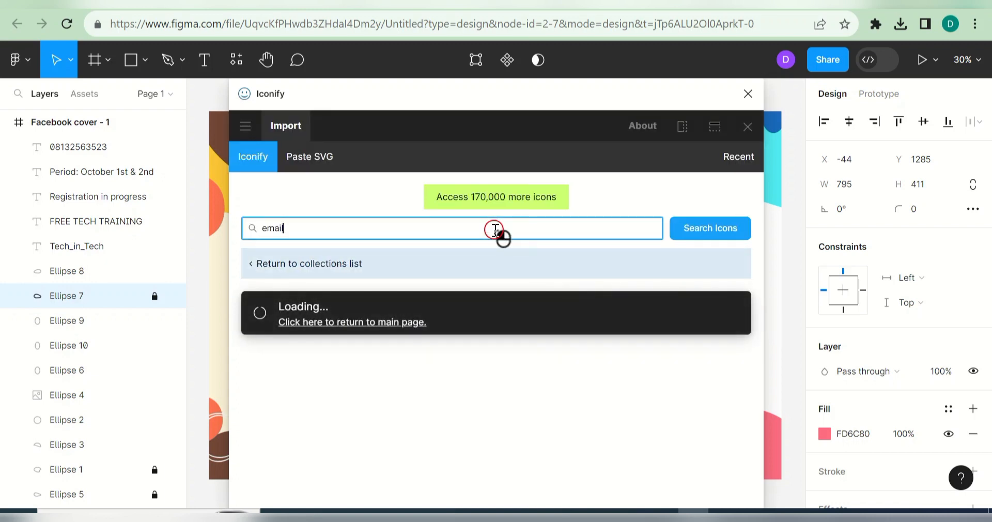
pyautogui.write('whatsap')
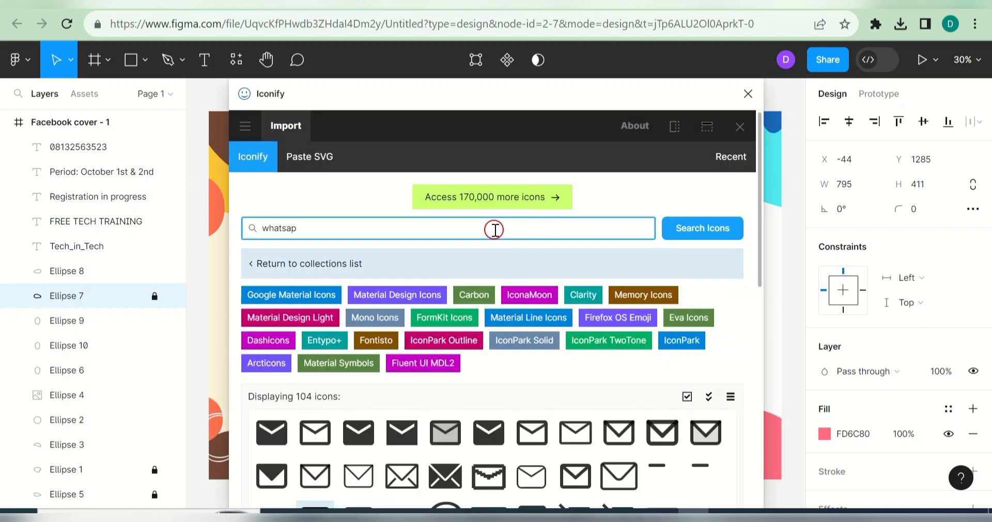
pyautogui.press('Return')
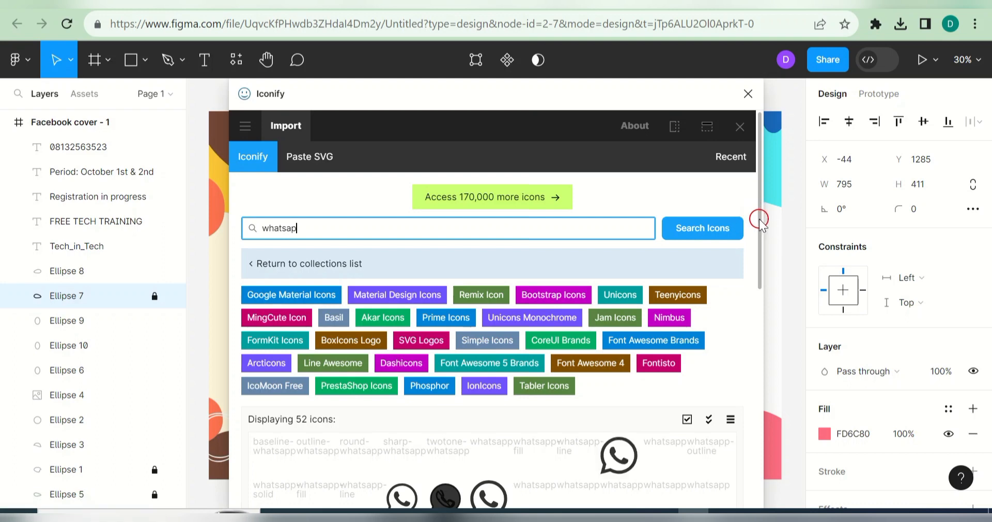
pyautogui.moveTo(760, 219); pyautogui.dragTo(769, 326)
pyautogui.click(709, 392)
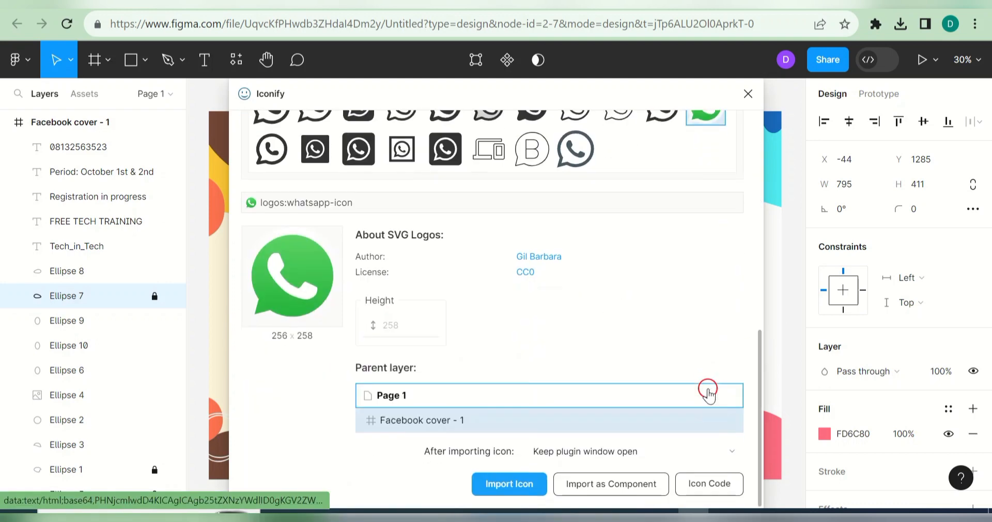
pyautogui.click(487, 484)
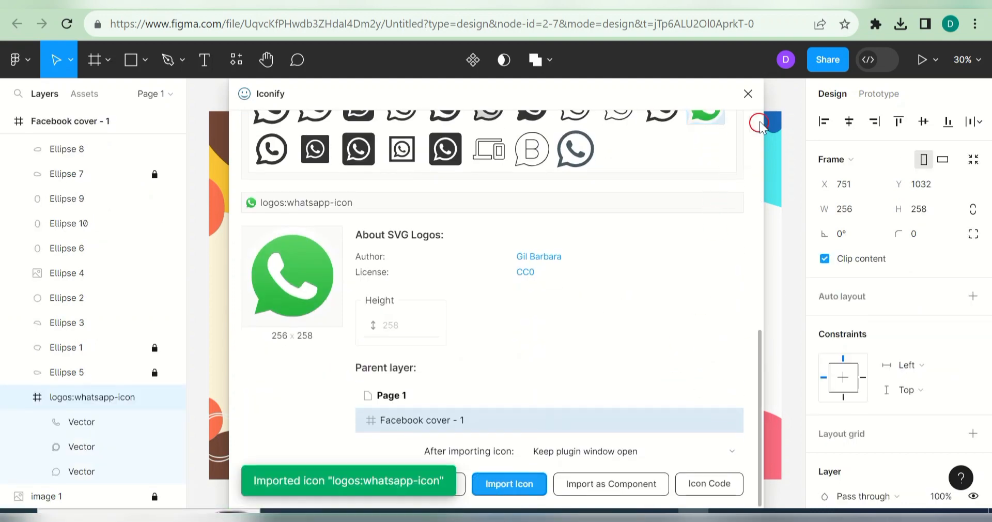
pyautogui.click(748, 94)
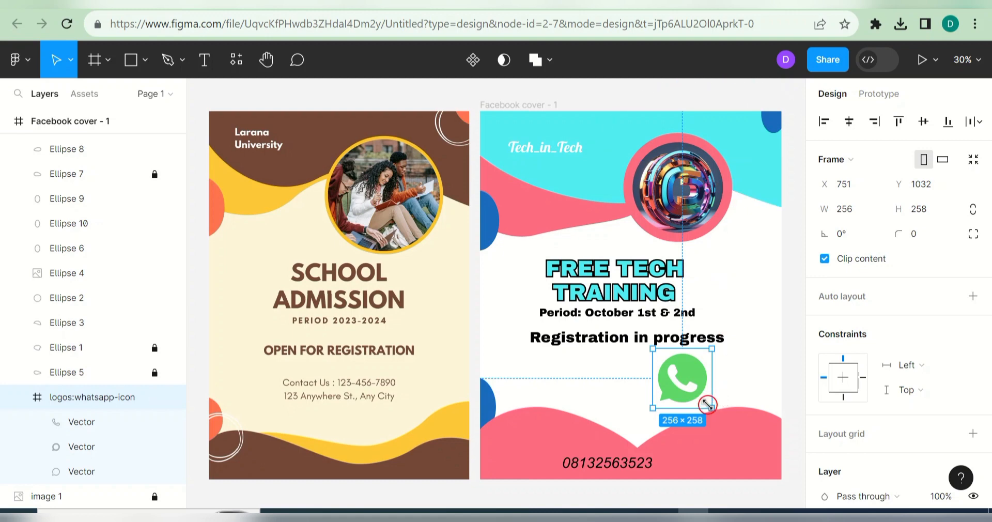
# Step: Shrink the WhatsApp logo to about 122×123 and bring it to the top of the layers
pyautogui.moveTo(708, 404); pyautogui.dragTo(545, 461)
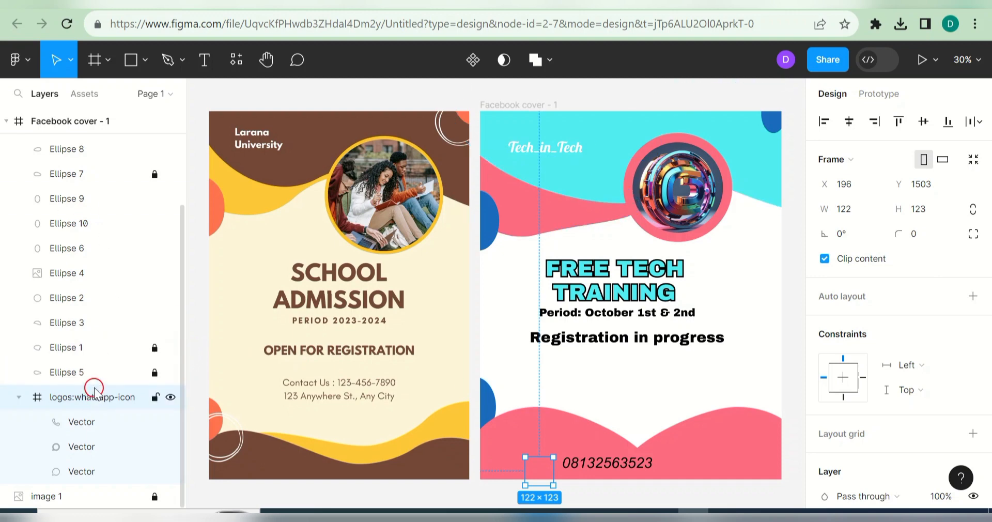
pyautogui.click(19, 398)
pyautogui.moveTo(64, 330); pyautogui.dragTo(60, 139)
pyautogui.moveTo(535, 469); pyautogui.dragTo(632, 467)
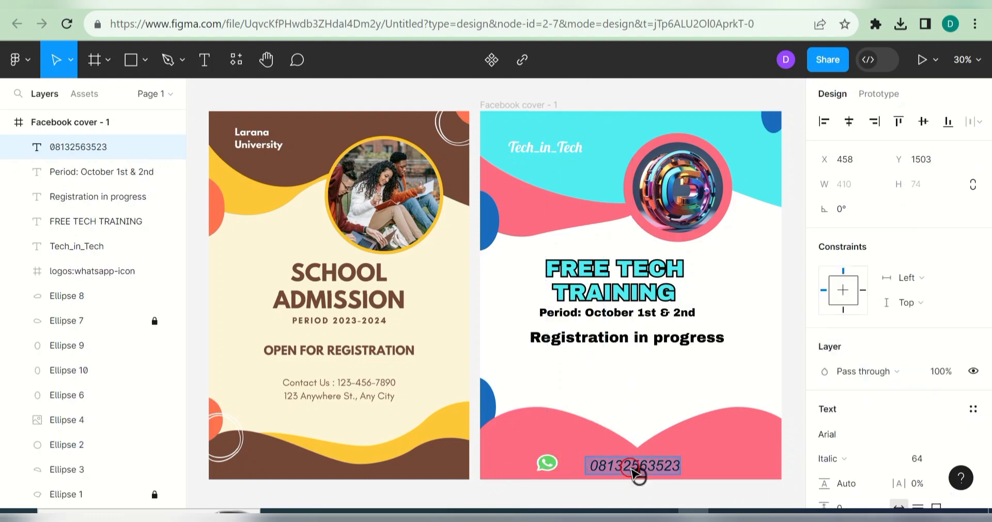
# Step: Make the phone number's fill white (FFFFFF)
pyautogui.moveTo(988, 348); pyautogui.dragTo(989, 431)
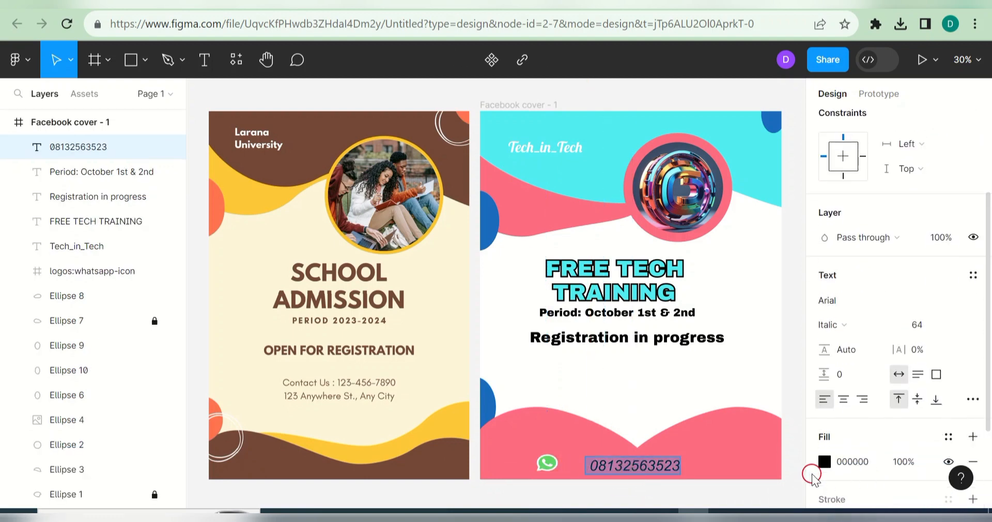
pyautogui.click(825, 462)
pyautogui.click(641, 456)
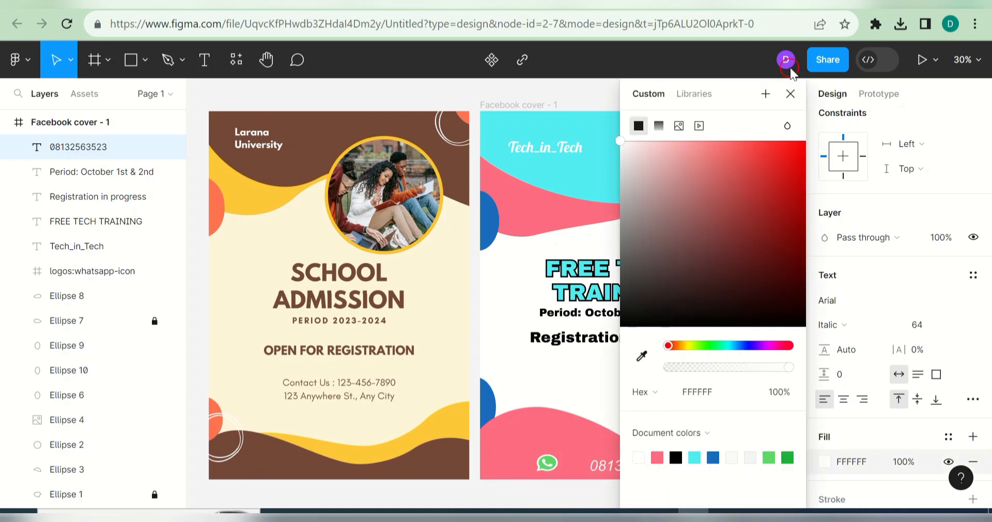
pyautogui.moveTo(783, 94); pyautogui.dragTo(911, 104)
pyautogui.click(964, 99)
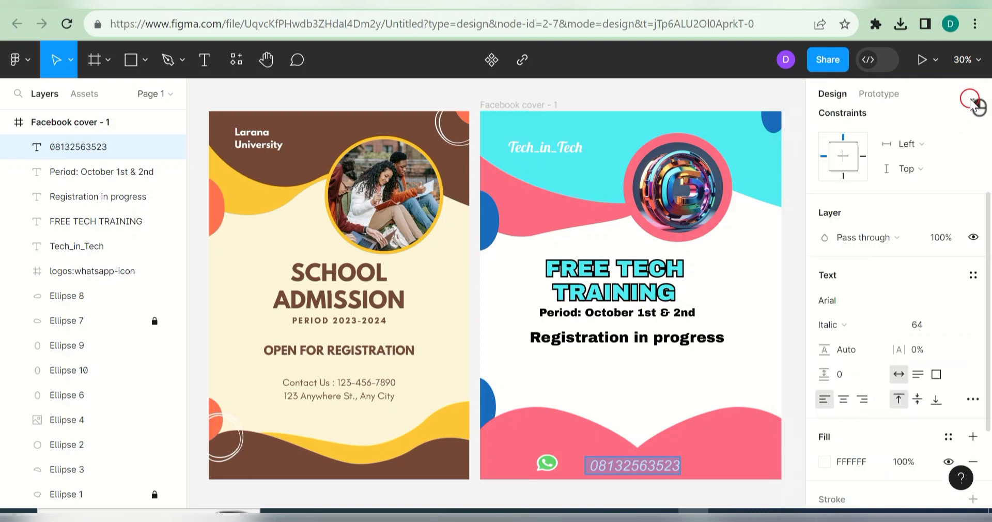
# Step: Place the WhatsApp icon just left of the number, shrunk to about 69×71
pyautogui.moveTo(559, 468); pyautogui.dragTo(576, 481)
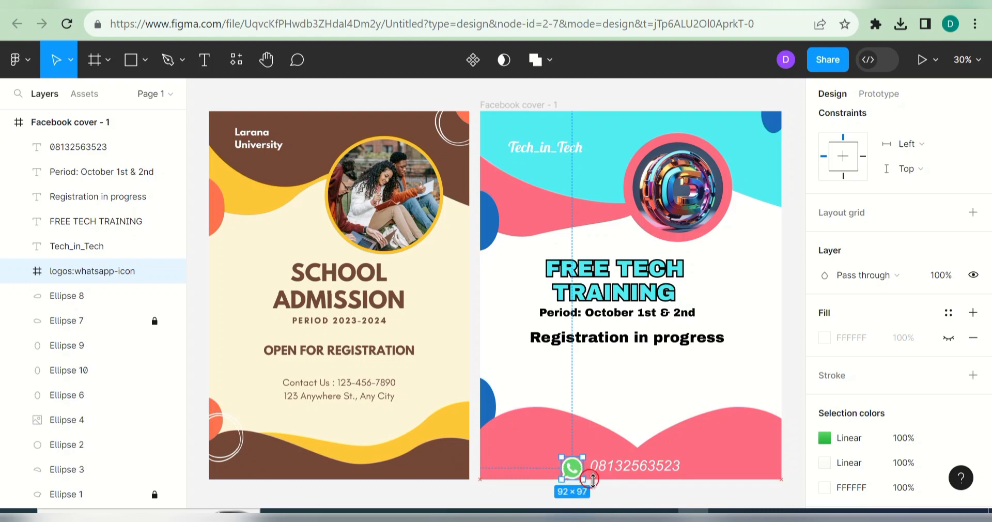
pyautogui.moveTo(580, 478); pyautogui.dragTo(577, 476)
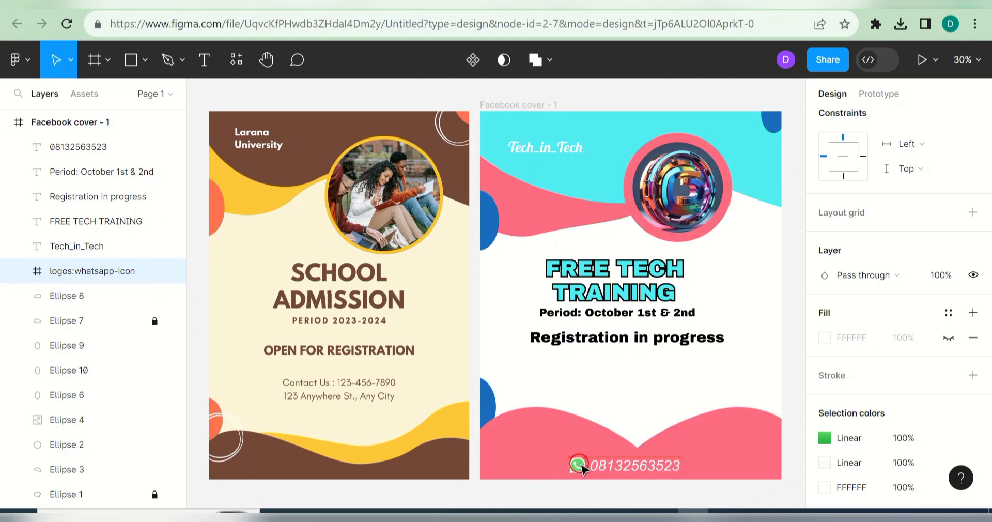
pyautogui.click(699, 368)
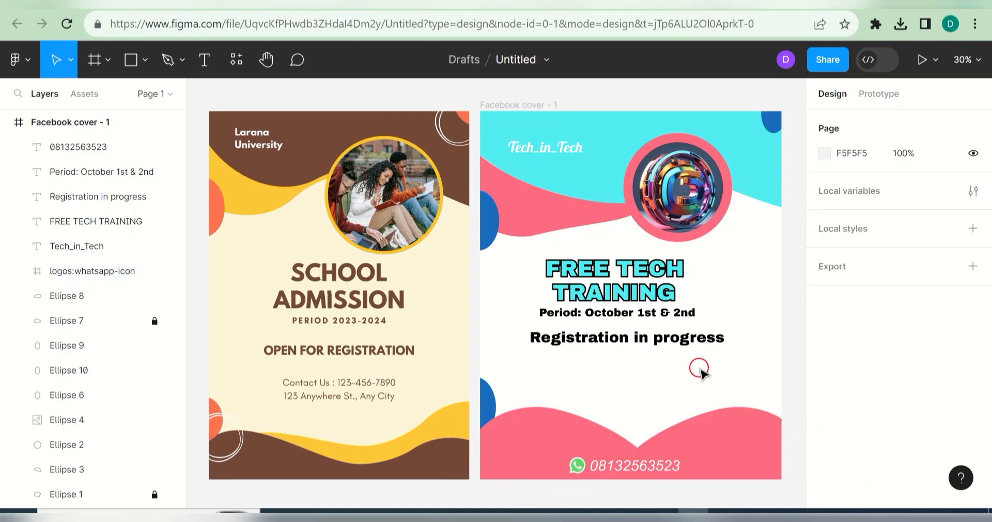
# Step: Select the headline, Period and Registration in progress lines and shift them right together to centre them
pyautogui.click(624, 268)
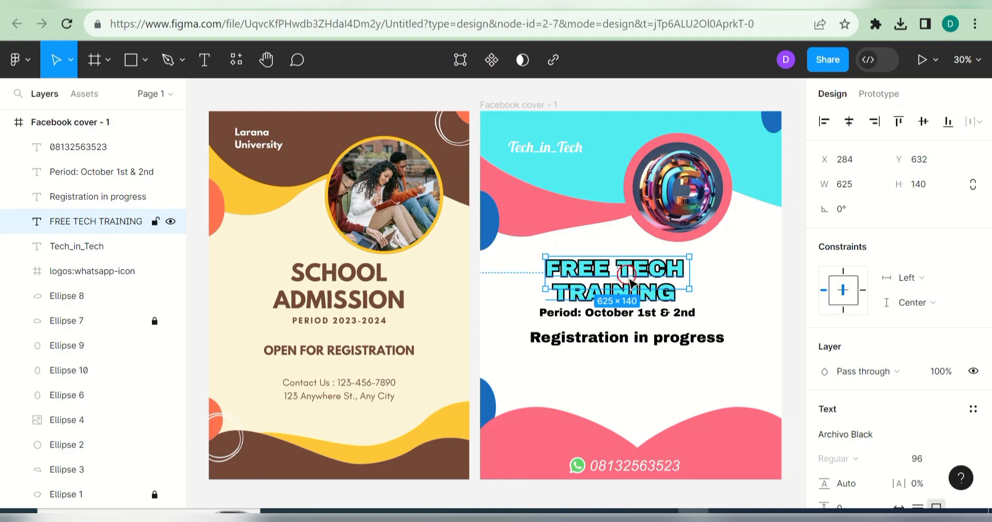
pyautogui.keyDown('shift'); pyautogui.click(643, 312); pyautogui.keyUp('shift')
pyautogui.keyDown('shift'); pyautogui.click(667, 339); pyautogui.keyUp('shift')
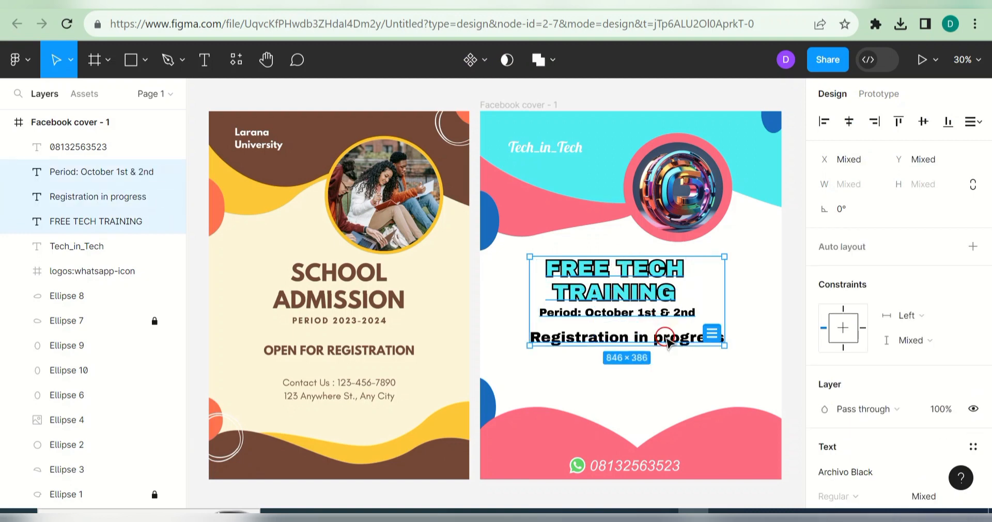
pyautogui.click(900, 122)
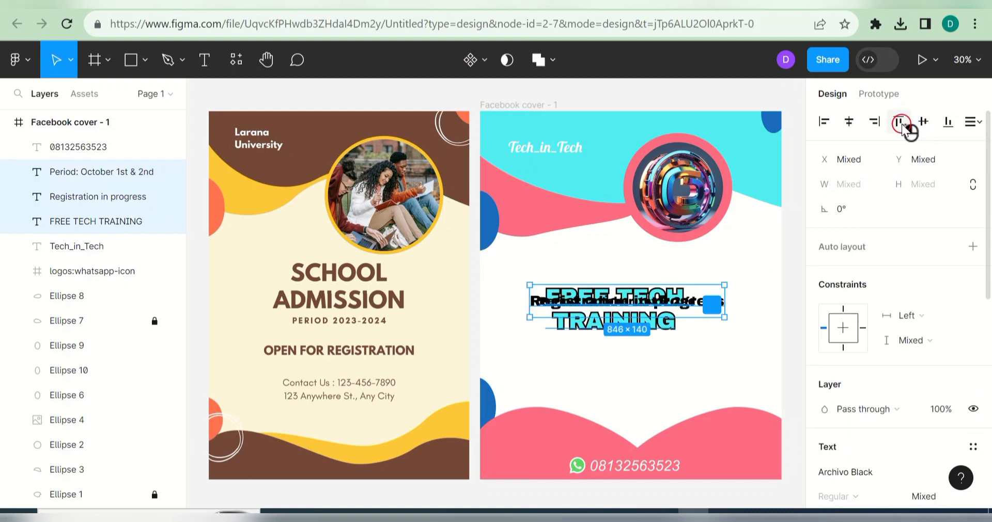
pyautogui.hotkey('ctrl', 'z')
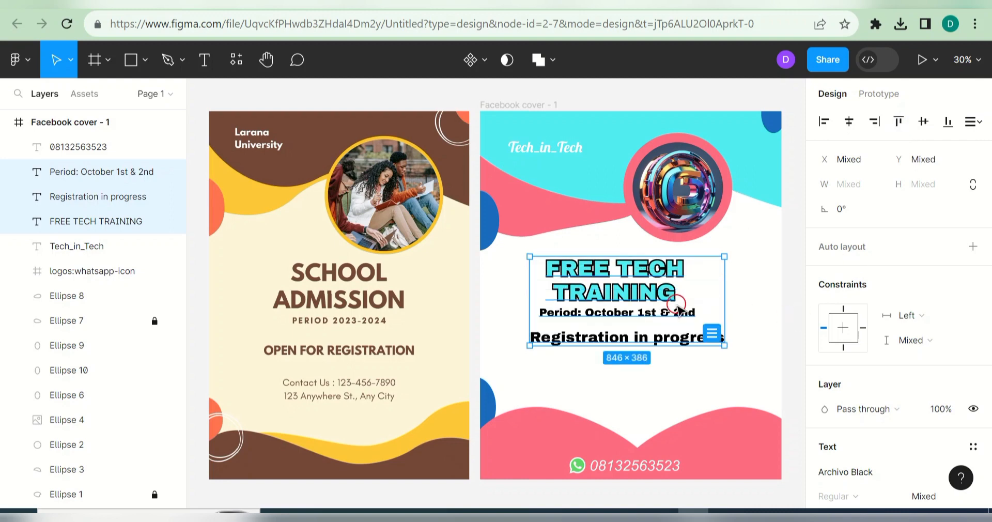
pyautogui.moveTo(677, 308); pyautogui.dragTo(695, 309)
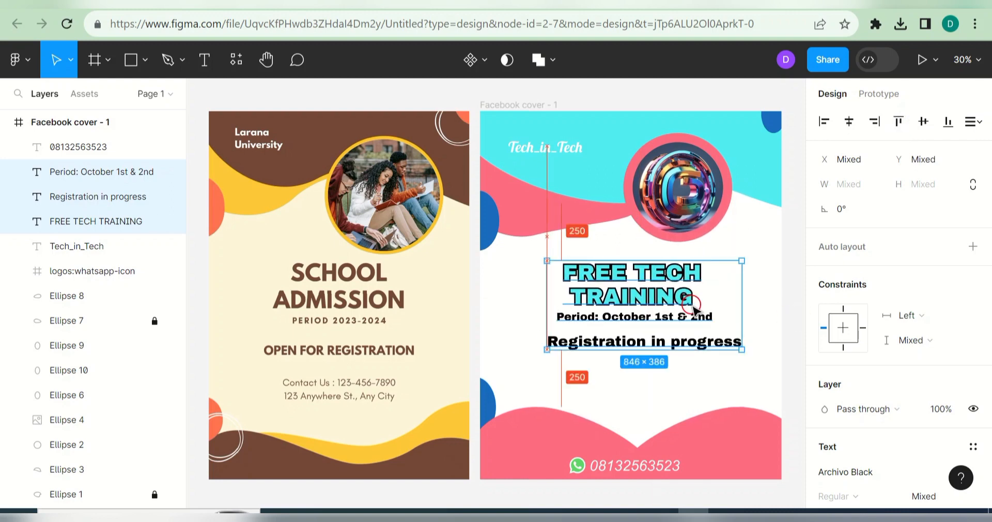
pyautogui.click(744, 237)
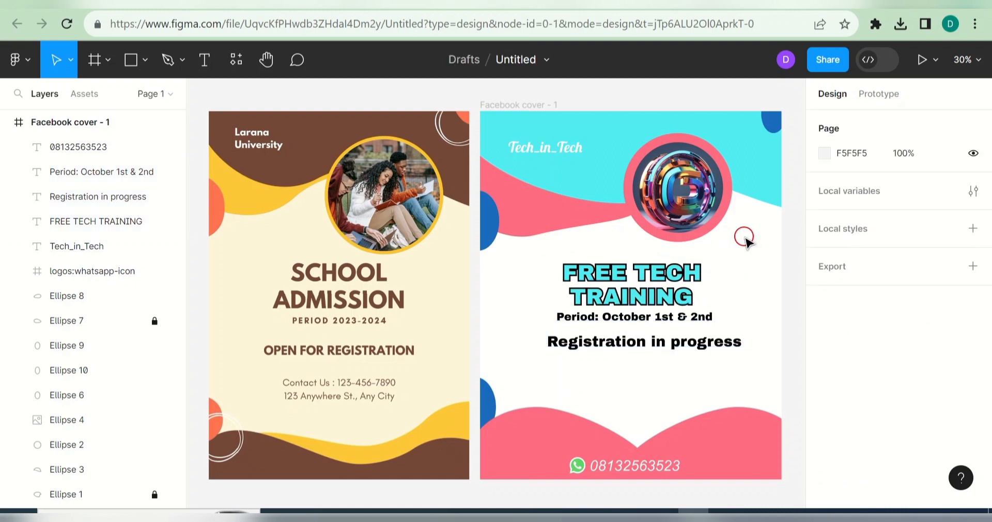
# Step: Load youtube.com in a new tab and go to the Tech in Tech channel's About page
pyautogui.hotkey('ctrl', 't')
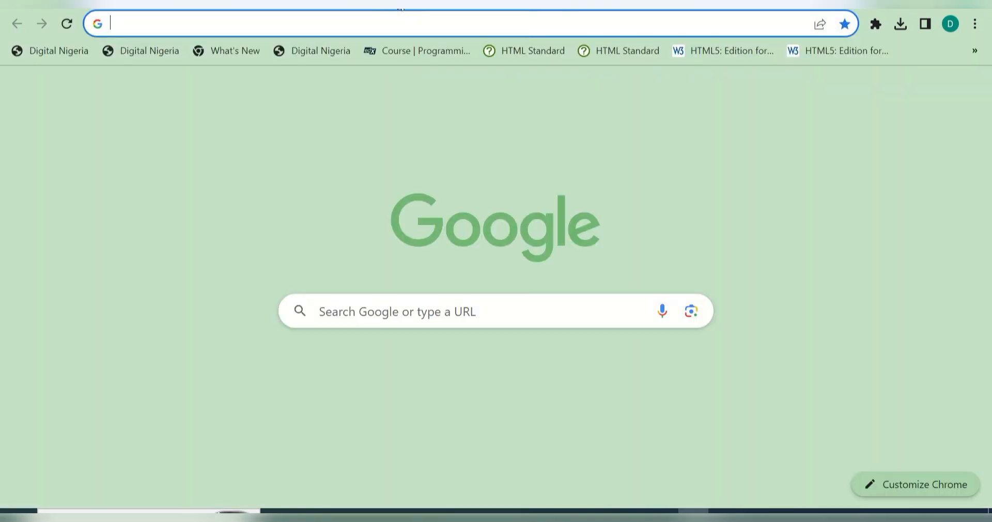
pyautogui.write('you')
pyautogui.press('Return')
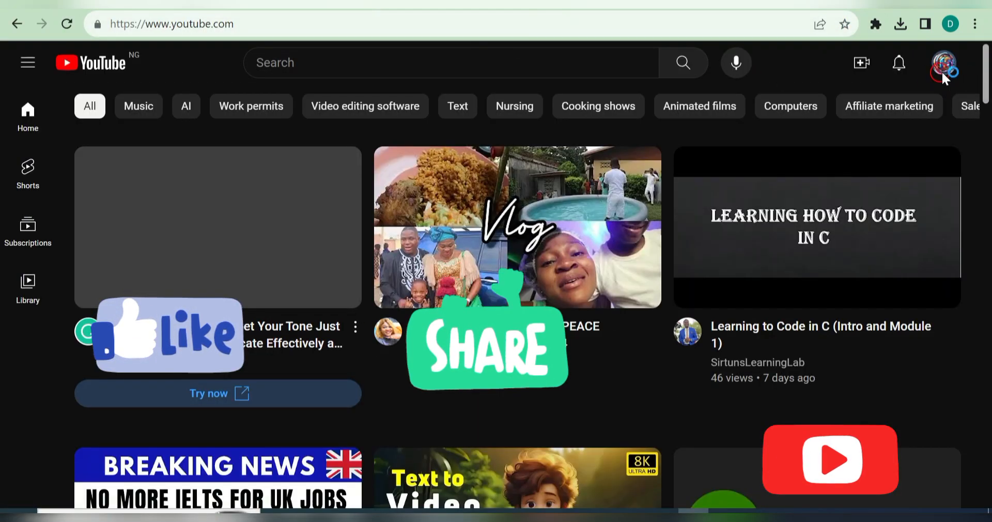
pyautogui.click(943, 66)
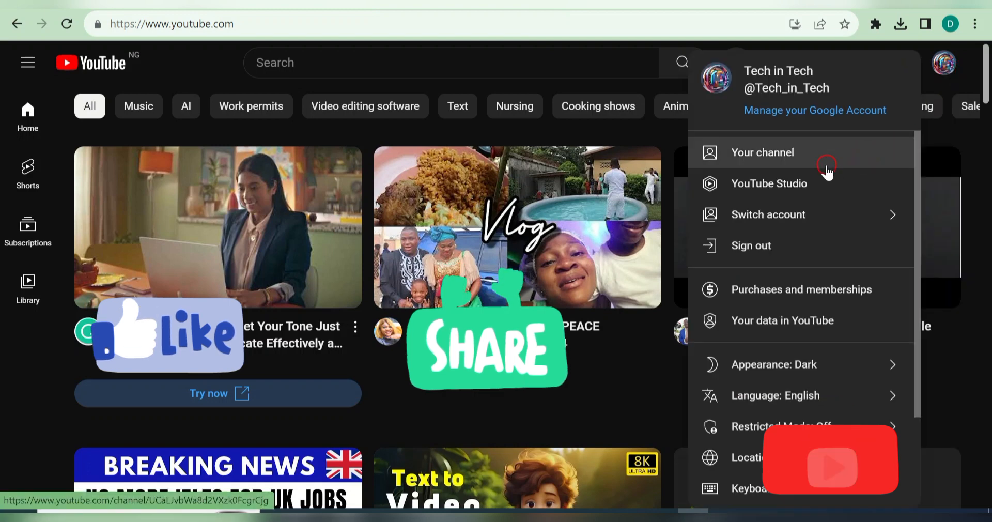
pyautogui.click(802, 160)
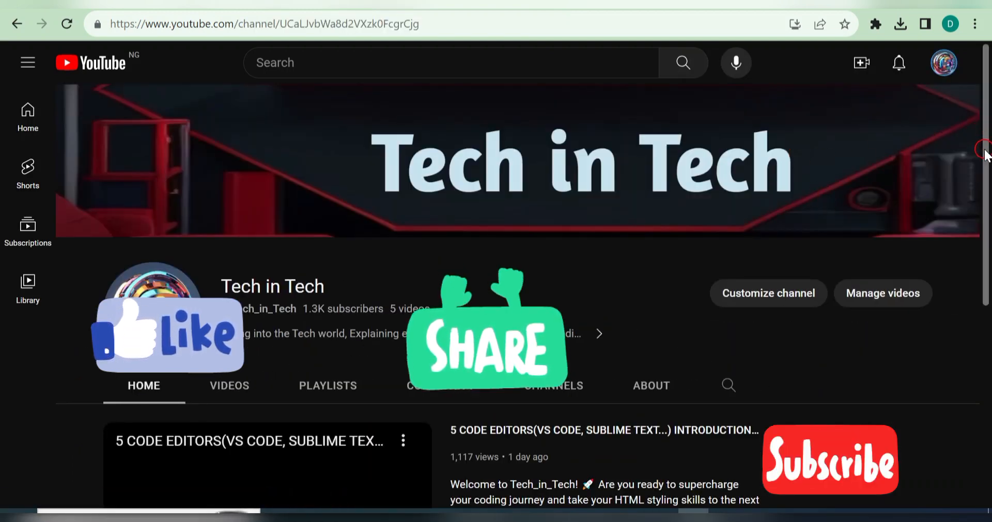
pyautogui.moveTo(989, 165); pyautogui.dragTo(977, 199)
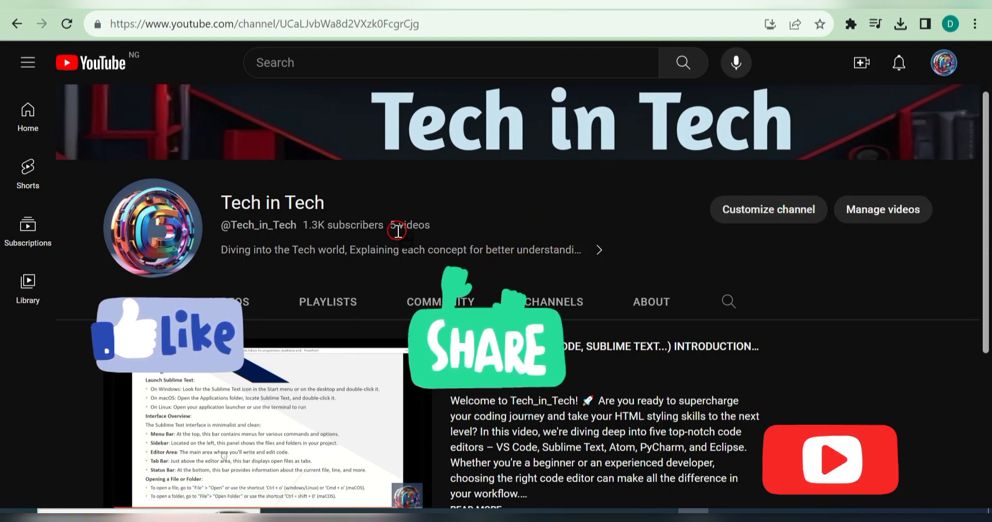
pyautogui.click(608, 261)
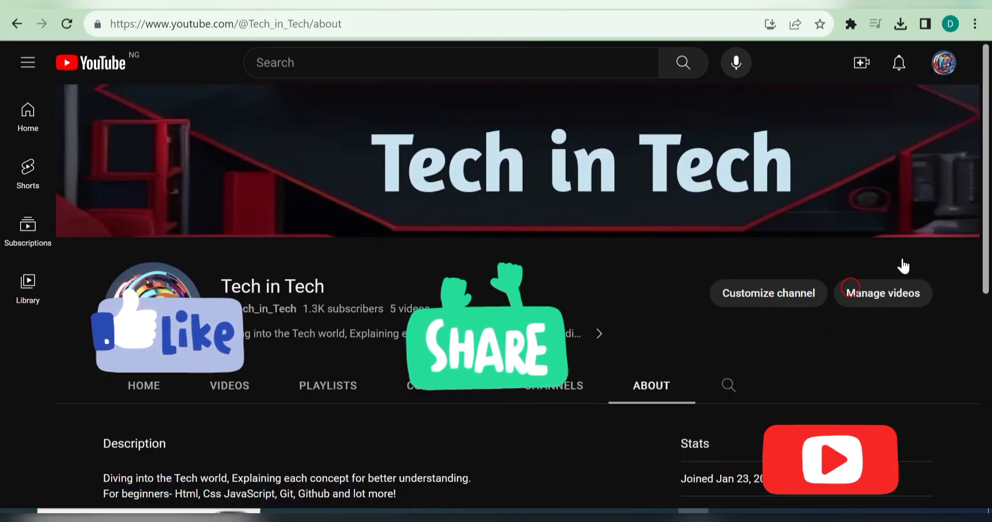
pyautogui.moveTo(987, 255); pyautogui.dragTo(991, 467)
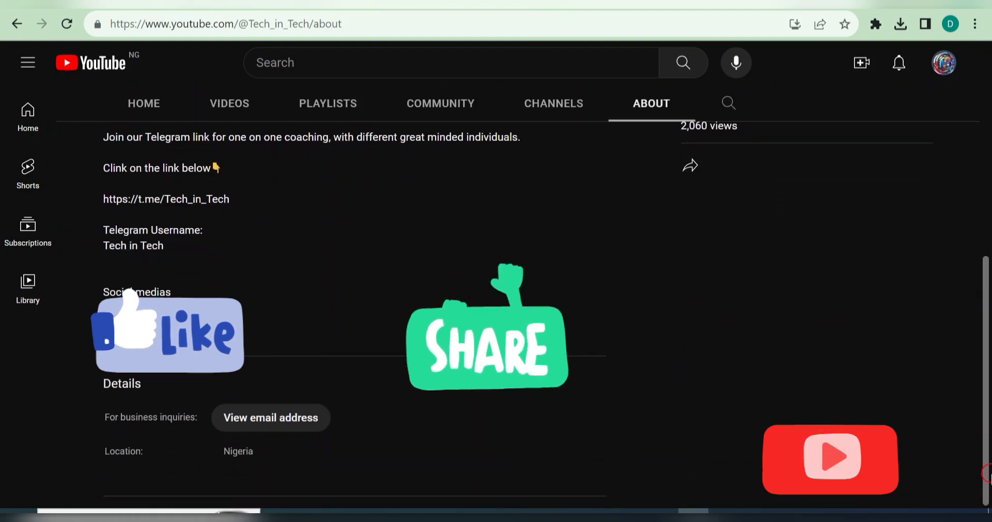
pyautogui.moveTo(987, 458); pyautogui.dragTo(985, 413)
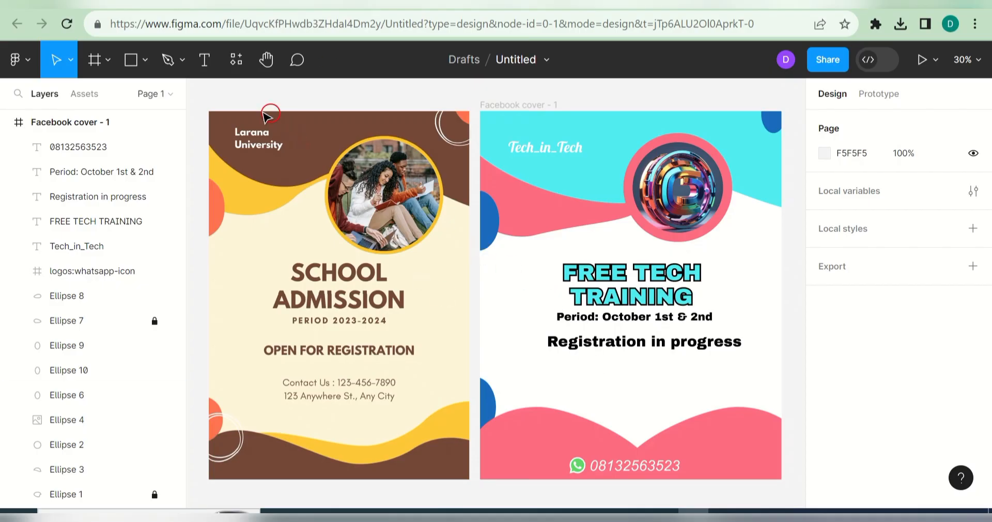
# Step: Add a 'Telegram:' text line and paste the Telegram link after it
pyautogui.click(205, 60)
pyautogui.click(570, 371)
pyautogui.write('Tel')
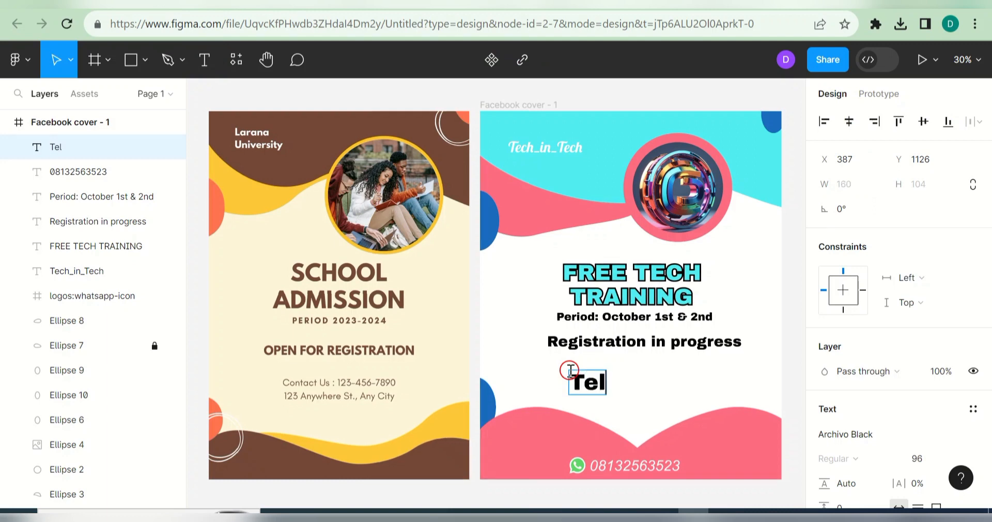
pyautogui.write('egram')
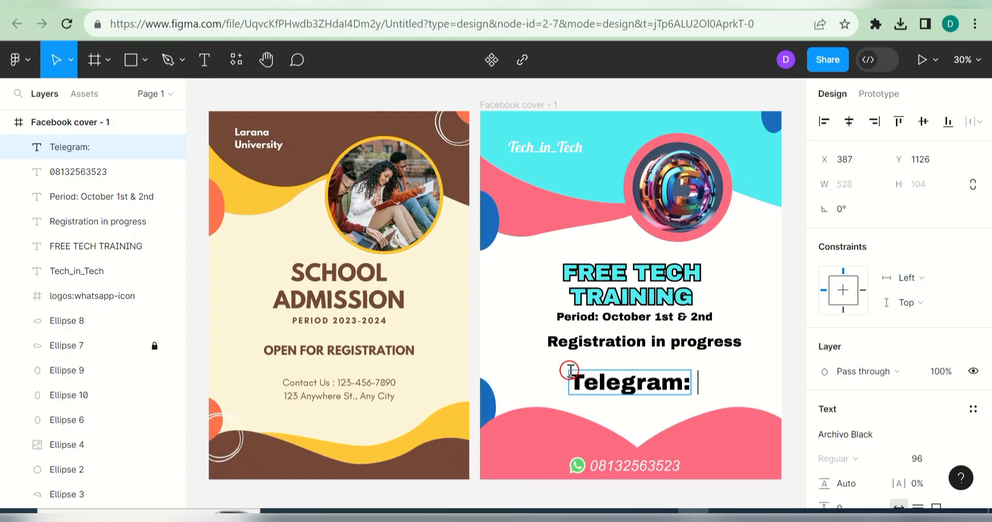
pyautogui.write(':')
pyautogui.hotkey('ctrl', 'v')
# Step: Set the Telegram line's font size to 36
pyautogui.hotkey('ctrl', 'a')
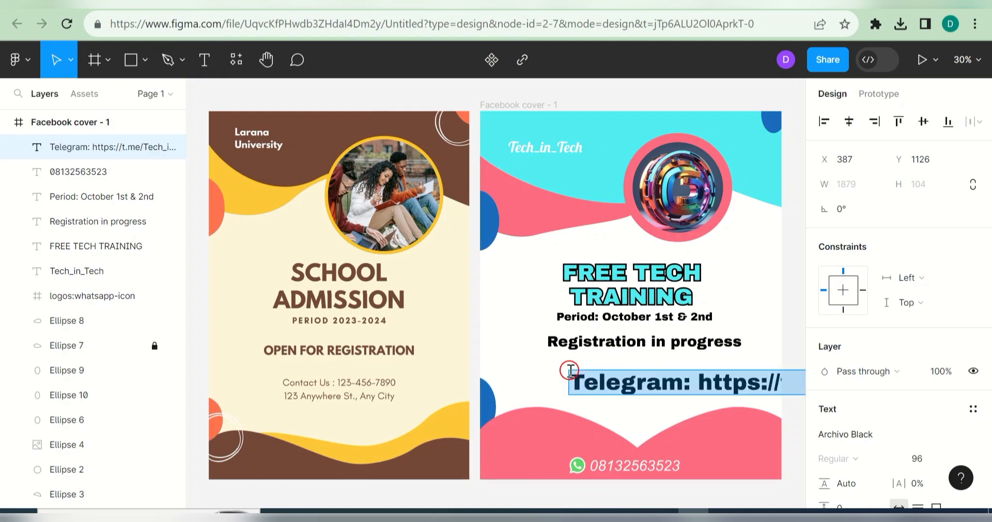
pyautogui.click(939, 459)
pyautogui.click(953, 459)
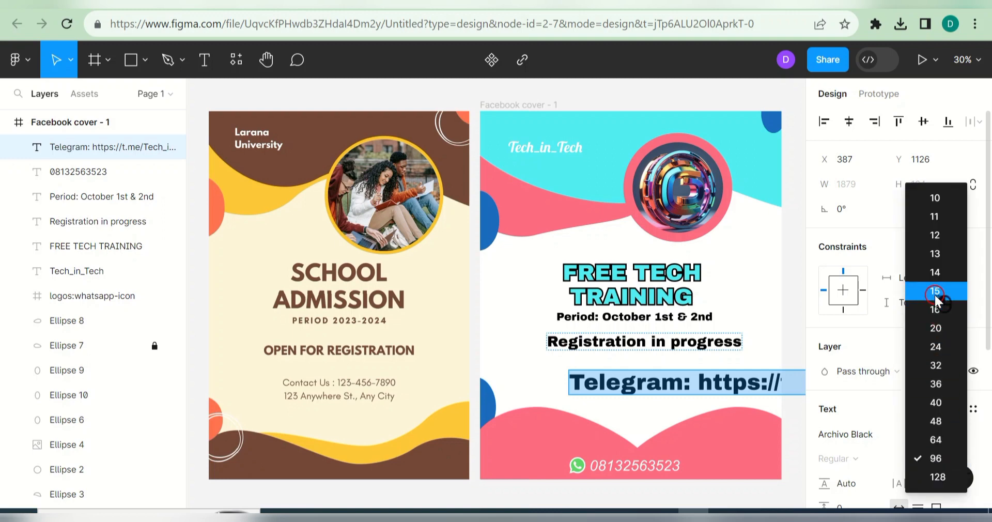
pyautogui.click(936, 293)
pyautogui.click(962, 458)
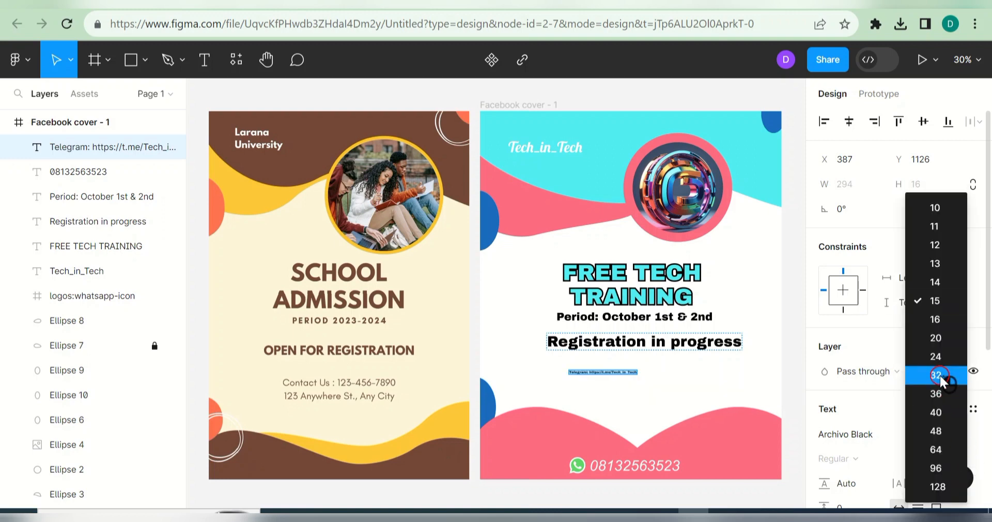
pyautogui.click(936, 376)
pyautogui.click(957, 459)
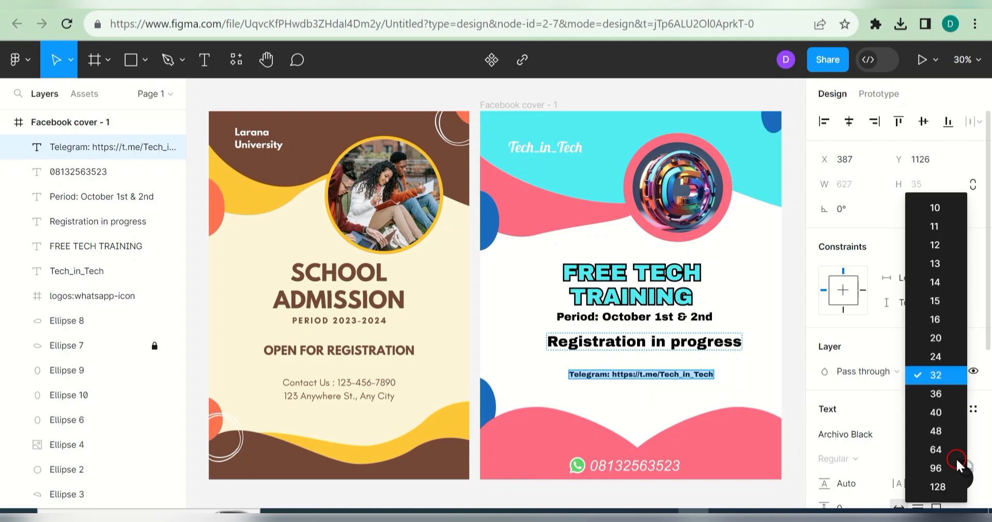
pyautogui.click(937, 394)
pyautogui.press('Escape')
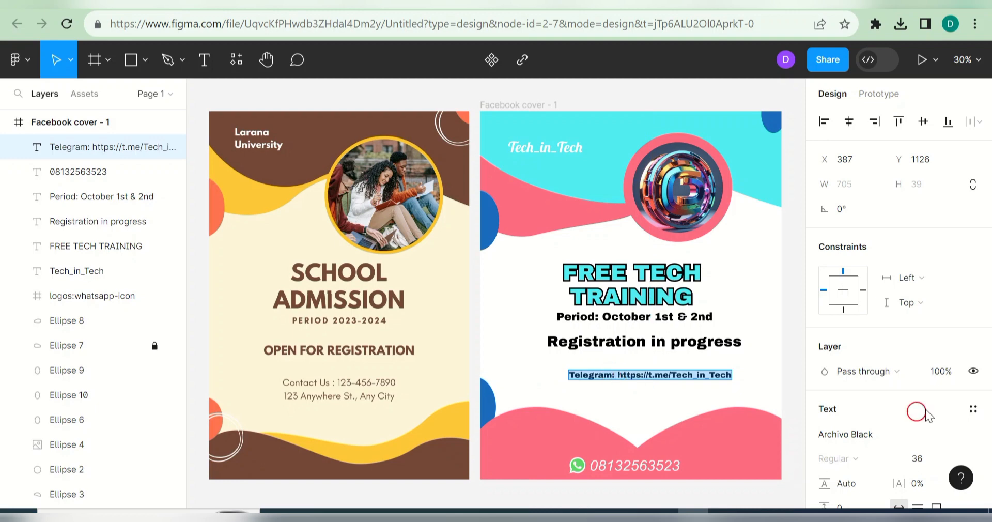
# Step: Colour the Telegram line pink FD6C80 and move it just under Registration in progress
pyautogui.moveTo(988, 341); pyautogui.dragTo(988, 431)
pyautogui.click(822, 449)
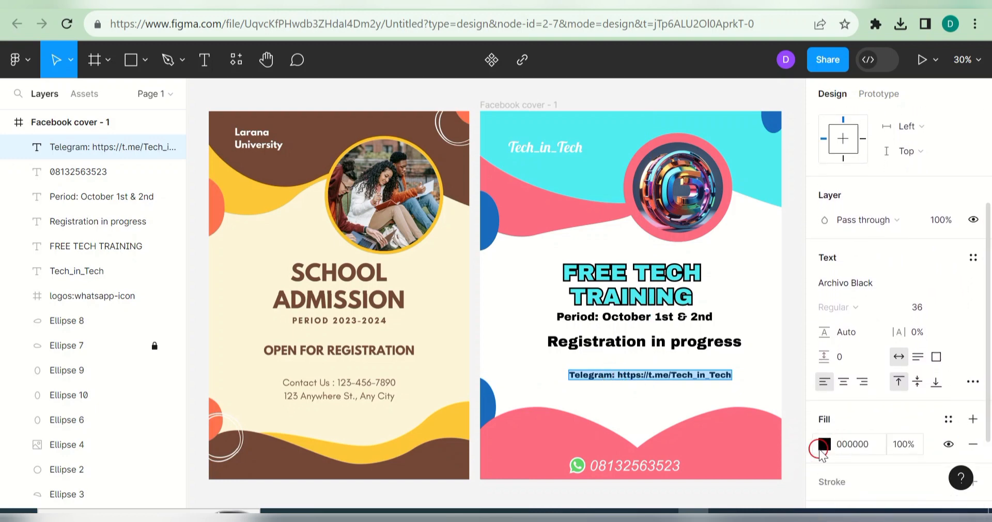
pyautogui.click(660, 457)
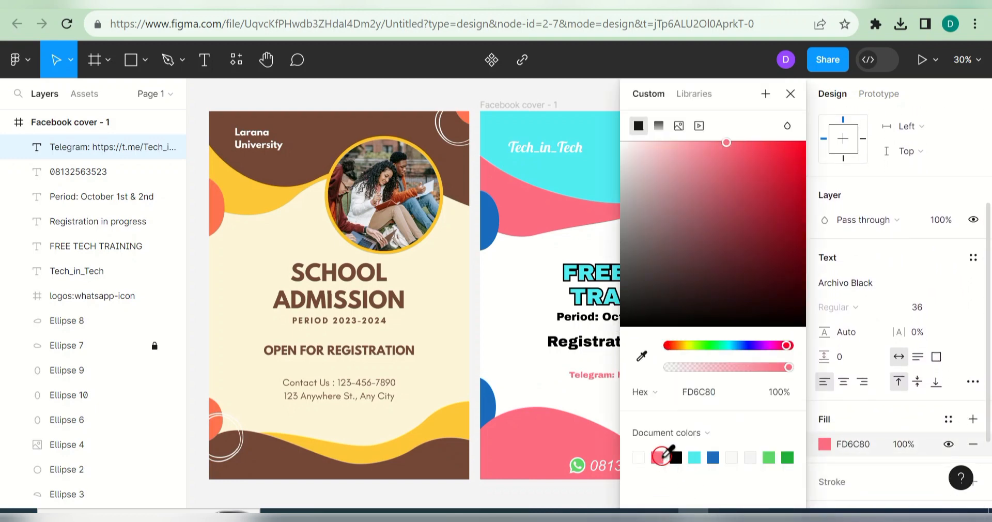
pyautogui.click(791, 94)
pyautogui.press('Escape')
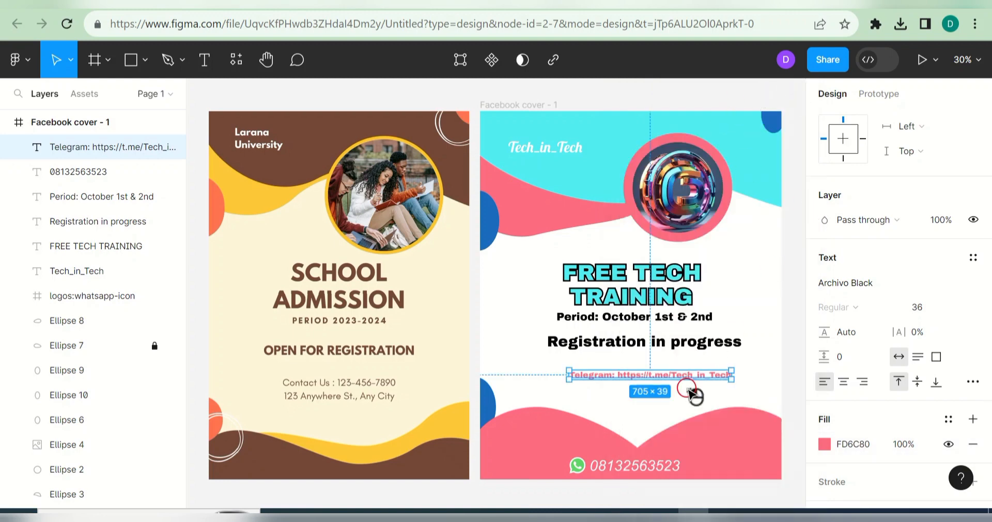
pyautogui.moveTo(673, 376)
pyautogui.mouseDown()
pyautogui.moveTo(665, 361)
pyautogui.moveTo(666, 369)
pyautogui.mouseUp()
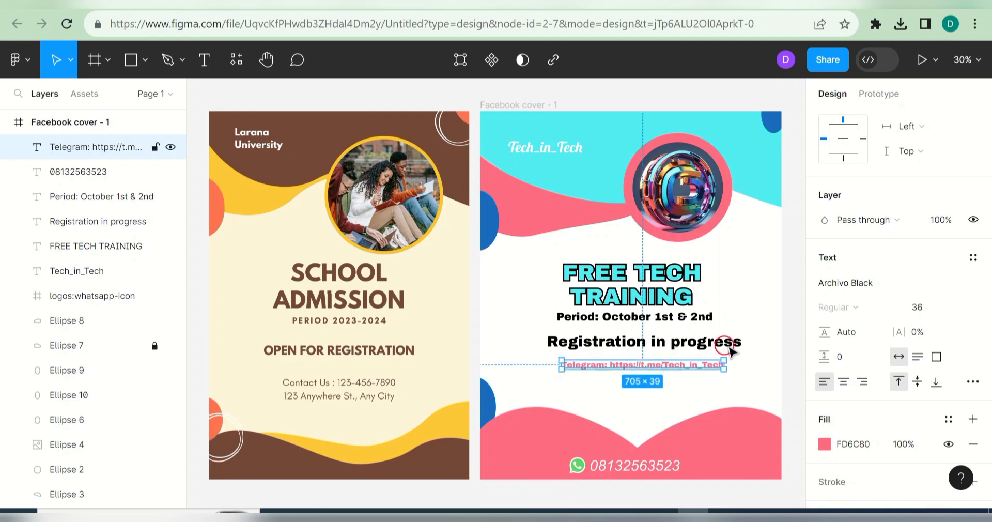
pyautogui.click(758, 364)
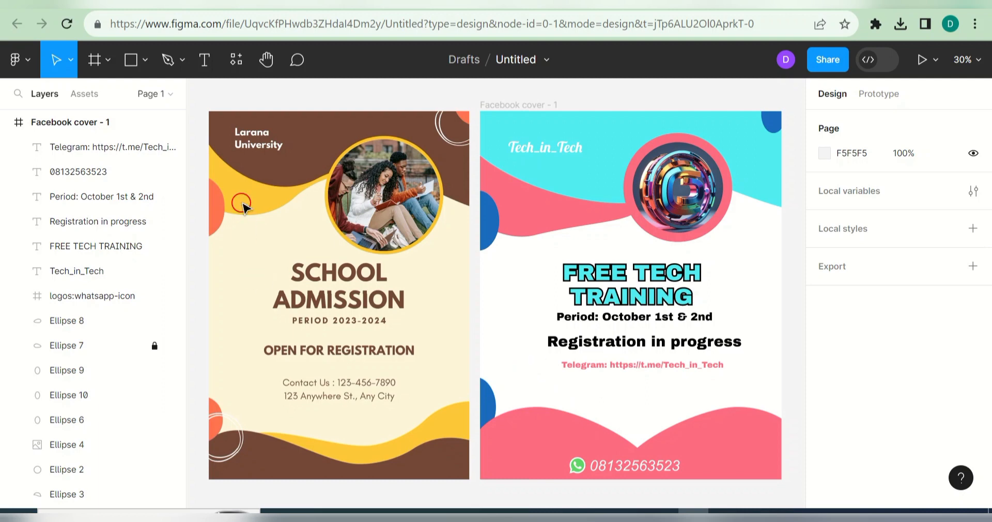
# Step: Draw a star on the cover and fill it with cyan 52ECF3
pyautogui.click(146, 60)
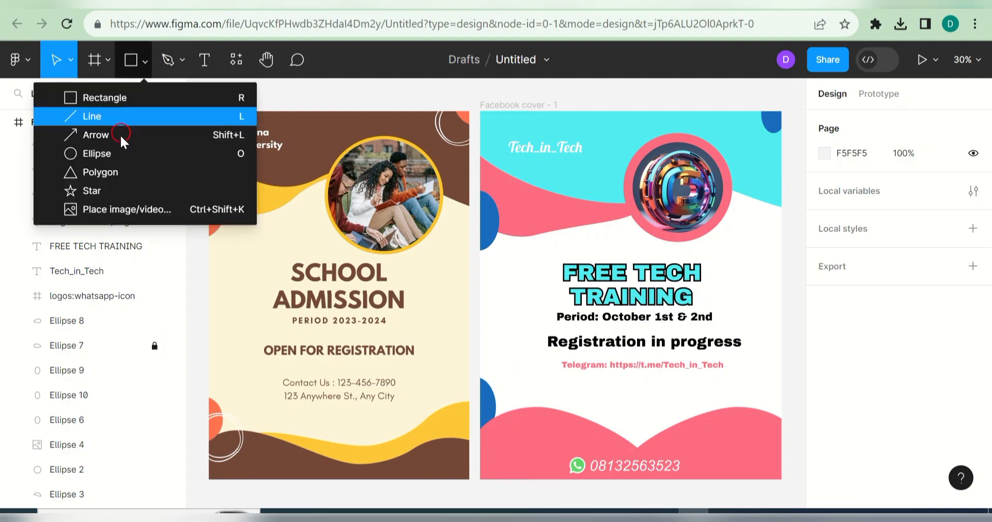
pyautogui.click(120, 189)
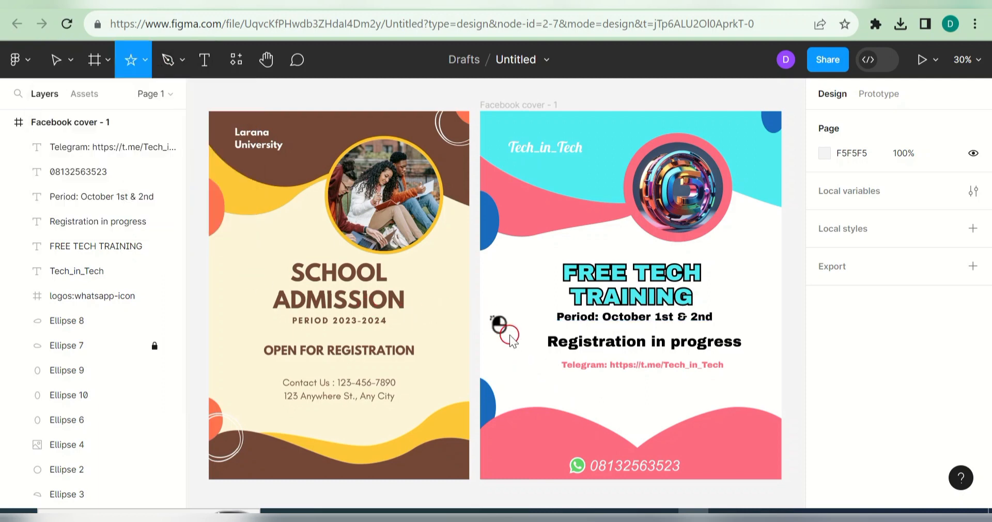
pyautogui.moveTo(489, 314); pyautogui.dragTo(759, 239)
pyautogui.click(825, 458)
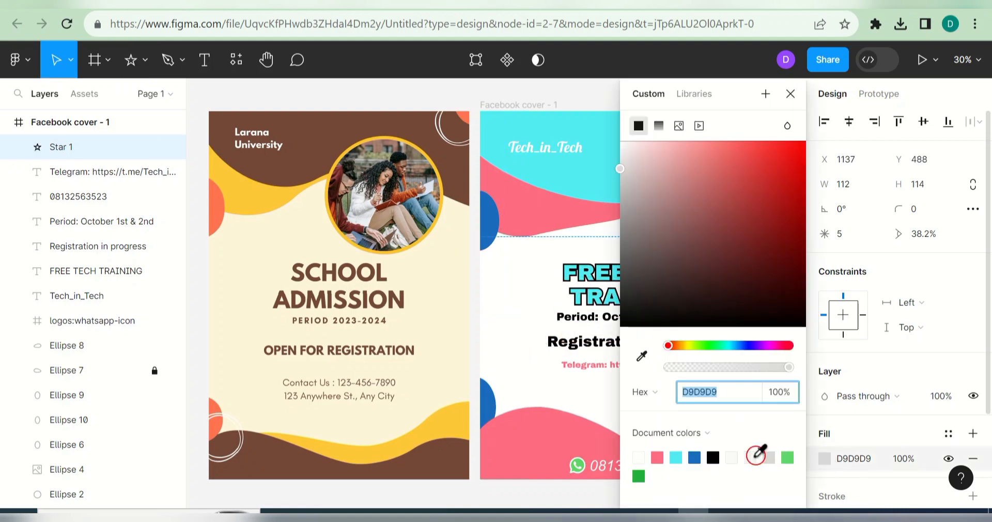
pyautogui.click(679, 457)
pyautogui.click(791, 94)
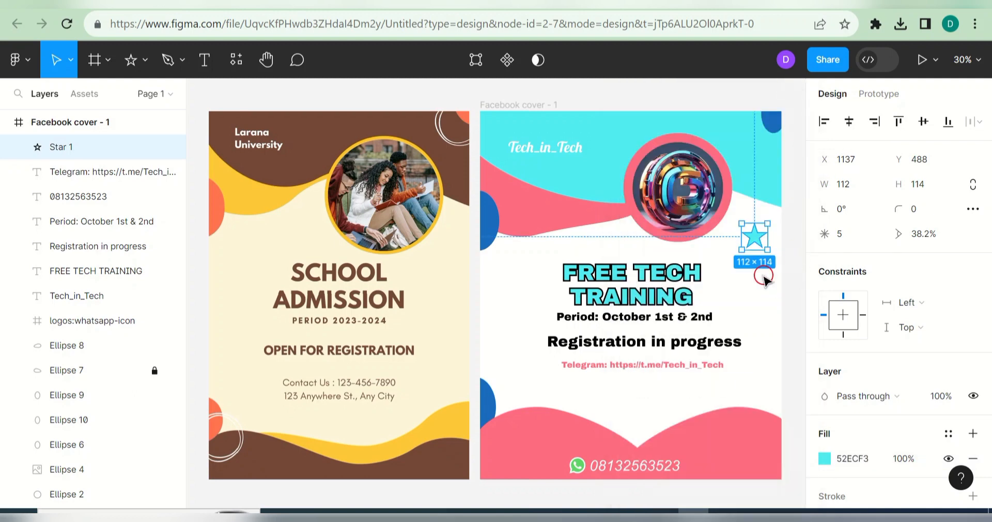
# Step: Duplicate the star and place copies on the bottom wave, both edges, and beside the logo
pyautogui.hotkey('ctrl', 'd')
pyautogui.hotkey('ctrl', 'd')
pyautogui.hotkey('ctrl', 'd')
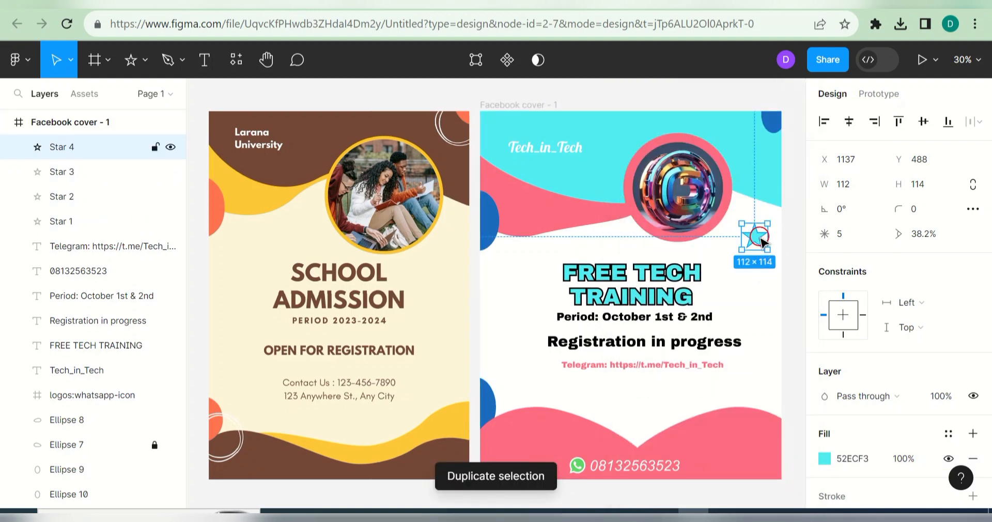
pyautogui.moveTo(761, 225); pyautogui.dragTo(641, 433)
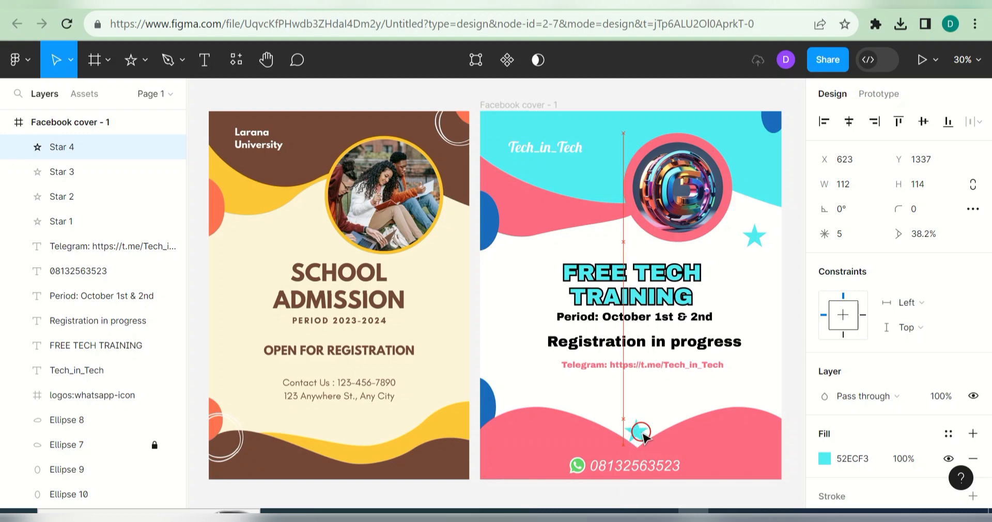
pyautogui.moveTo(755, 236); pyautogui.dragTo(489, 317)
pyautogui.click(761, 240)
pyautogui.moveTo(773, 269); pyautogui.dragTo(778, 327)
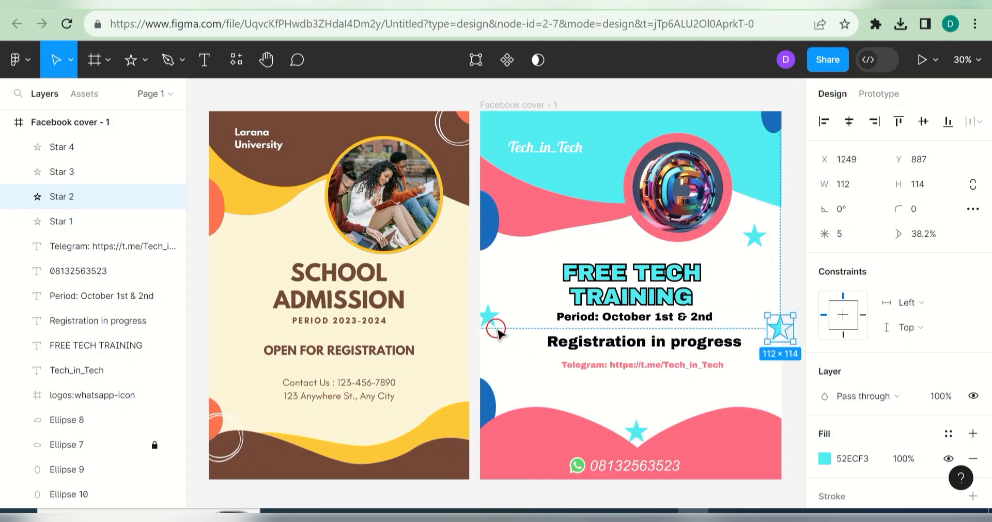
pyautogui.moveTo(490, 325); pyautogui.dragTo(487, 323)
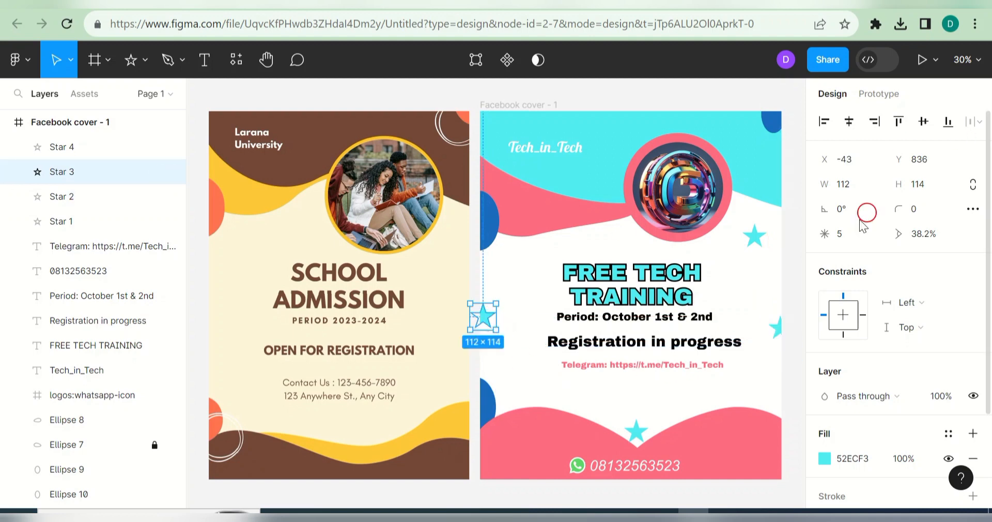
pyautogui.moveTo(756, 238); pyautogui.dragTo(740, 206)
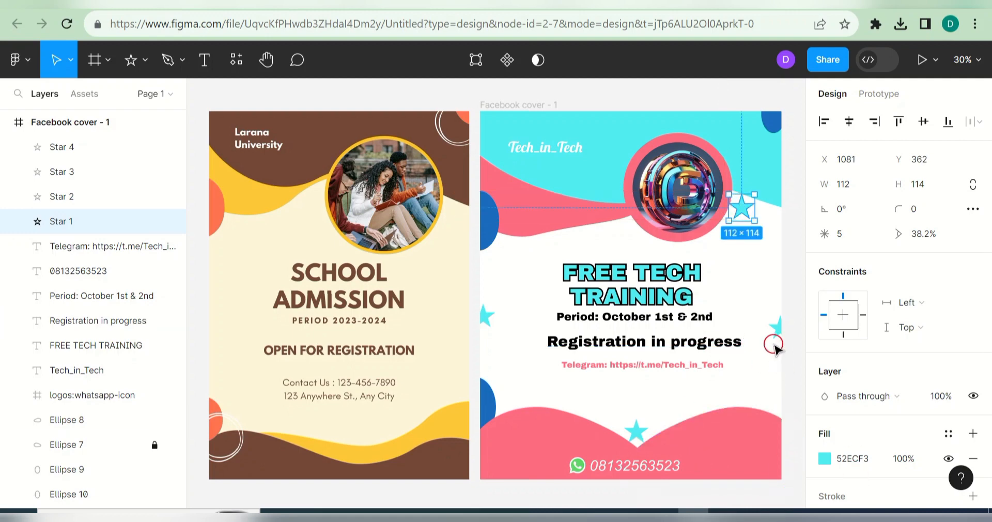
pyautogui.click(750, 388)
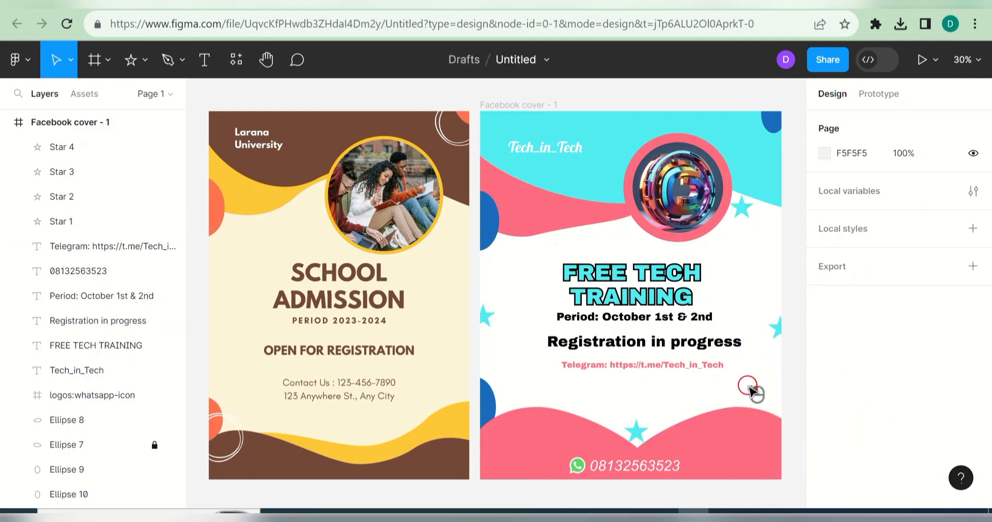
# Step: On the YouTube channel tab, trim 'about' from the page address
pyautogui.click(469, 2)
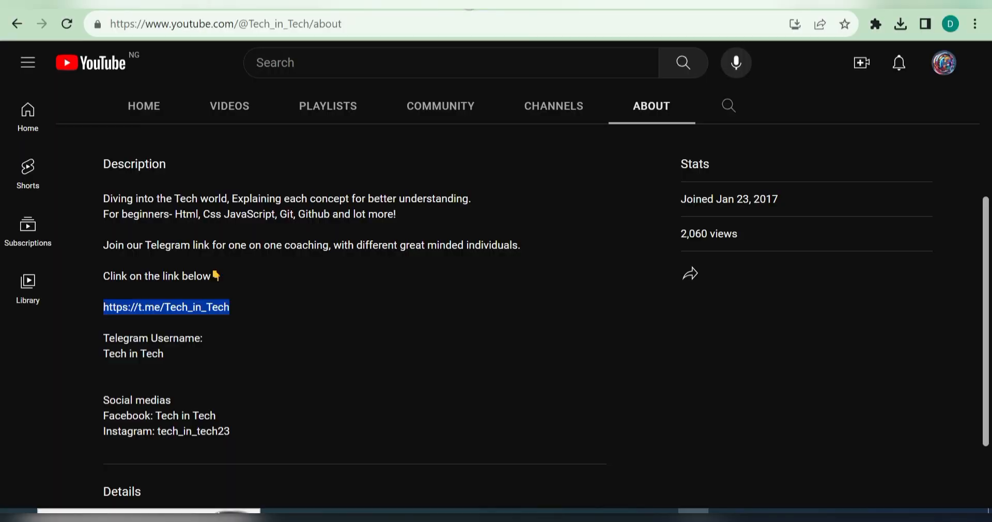
pyautogui.moveTo(980, 334); pyautogui.dragTo(962, 188)
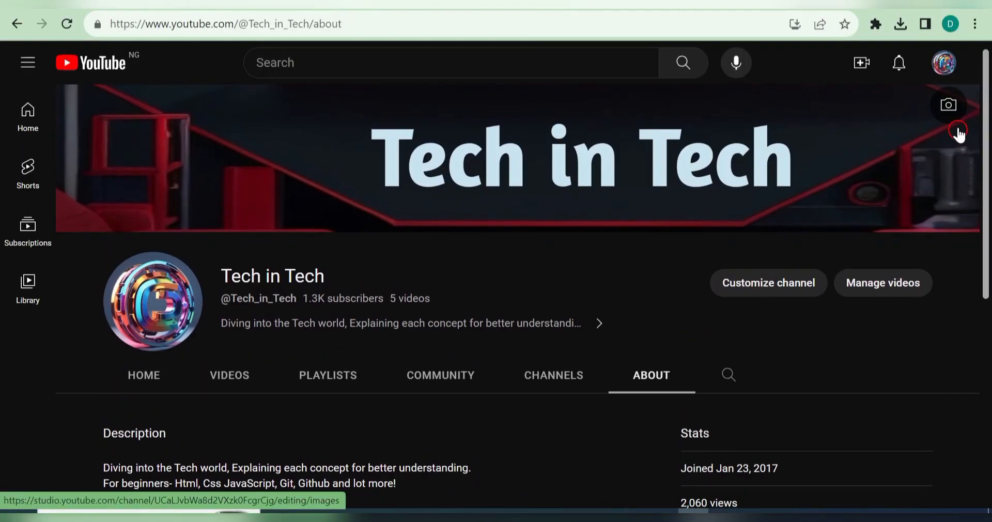
pyautogui.click(944, 63)
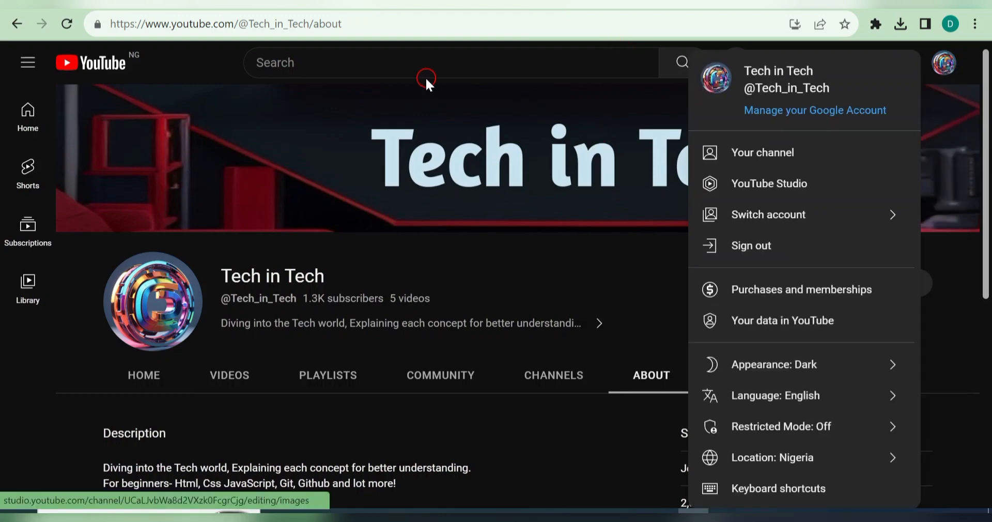
pyautogui.click(350, 24)
pyautogui.click(350, 25)
pyautogui.press('BackSpace')
pyautogui.press('BackSpace')
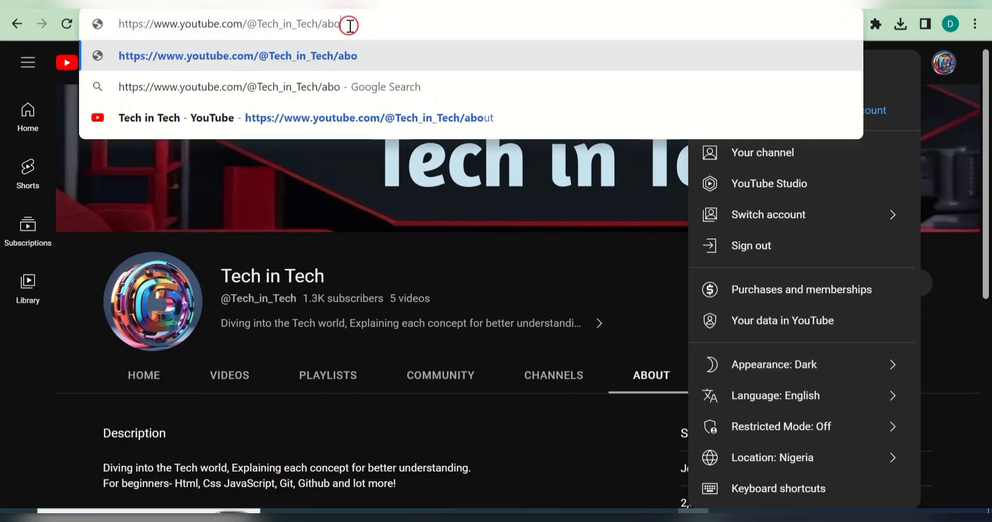
pyautogui.press('BackSpace')
pyautogui.press('BackSpace')
pyautogui.press('BackSpace')
# Step: Copy the channel home address, load it in a new tab, and return to Figma
pyautogui.hotkey('ctrl', 'a')
pyautogui.hotkey('ctrl', 'c')
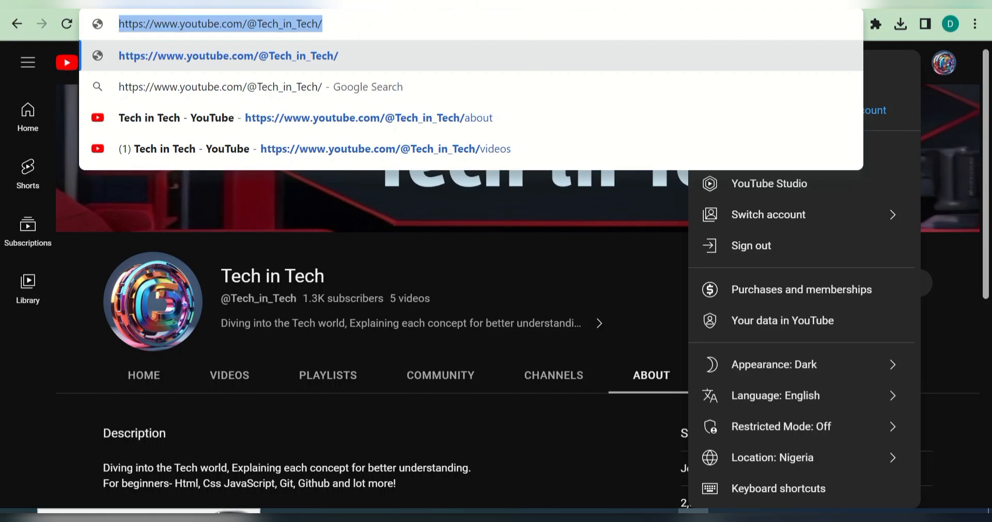
pyautogui.hotkey('ctrl', 't')
pyautogui.click(561, 30)
pyautogui.hotkey('ctrl', 'v')
pyautogui.press('Return')
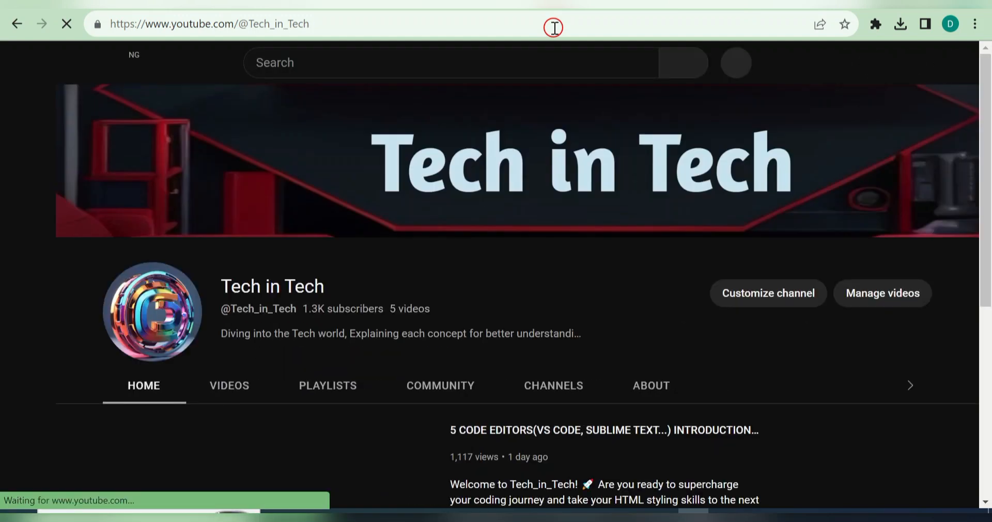
pyautogui.click(303, 4)
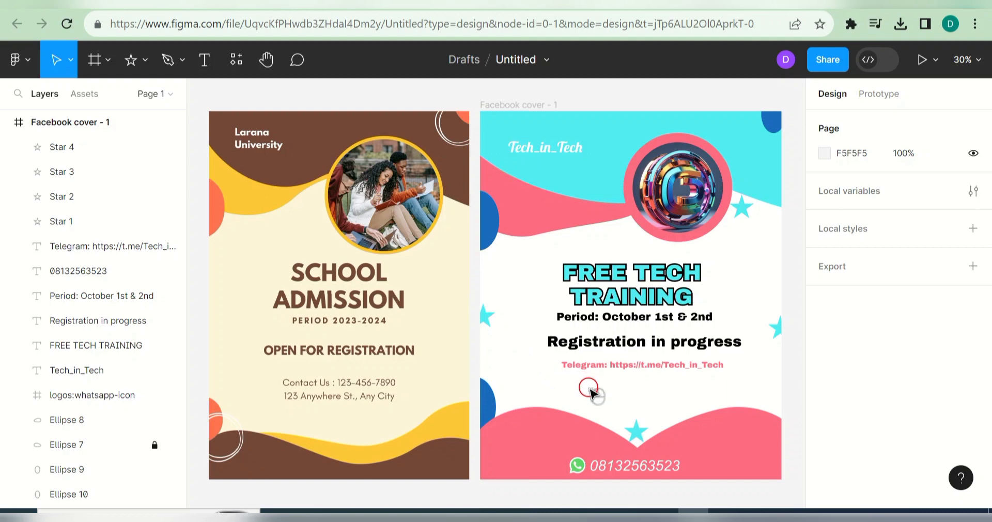
# Step: Add a 'Youtube Channel:' line below Telegram and paste the channel address after it
pyautogui.click(204, 59)
pyautogui.click(575, 380)
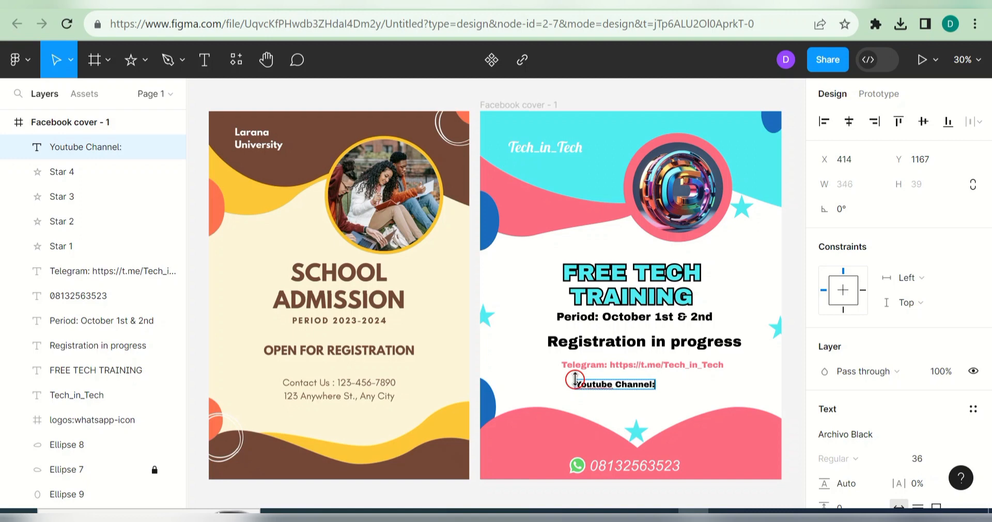
pyautogui.click(575, 380)
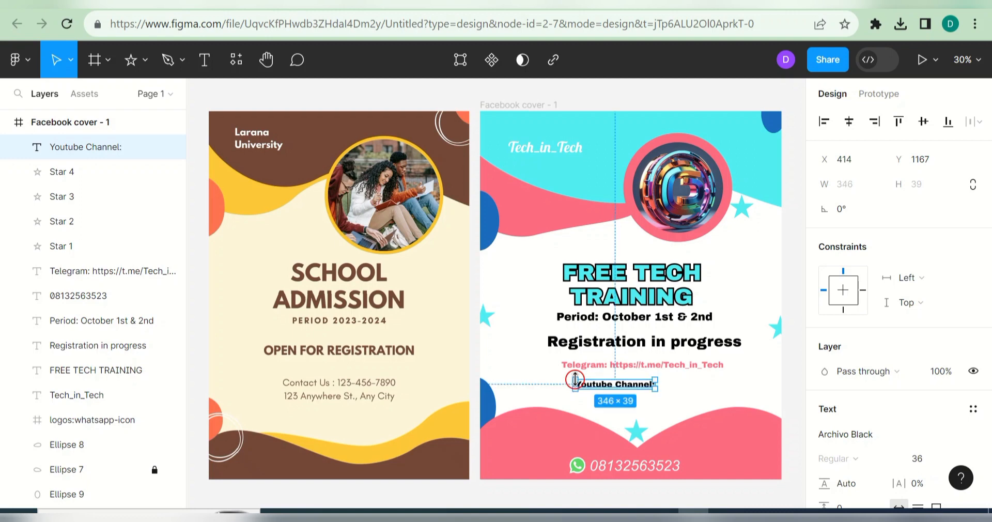
pyautogui.doubleClick(647, 384)
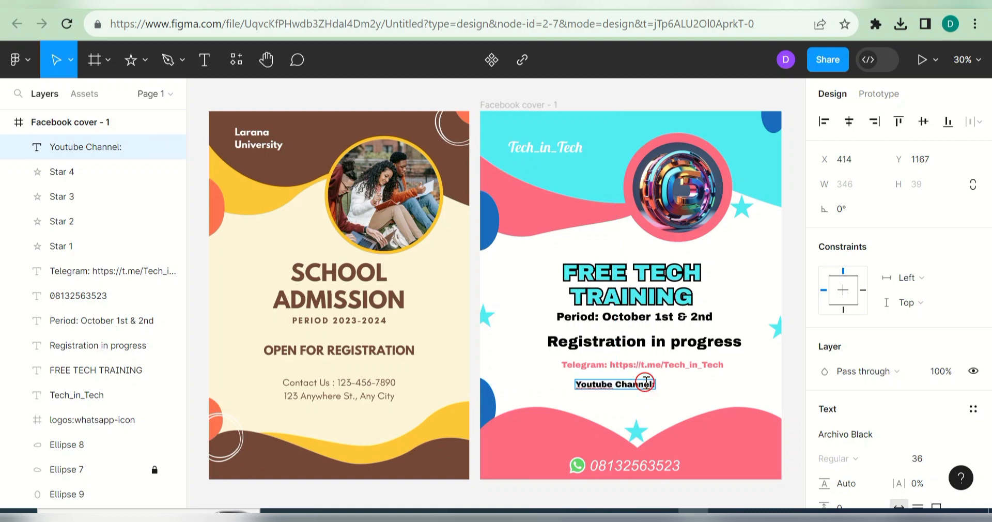
pyautogui.hotkey('ctrl', 'v')
# Step: Colour the YouTube line pink FD6C80 and resize its box to 1165 × 51 under Telegram
pyautogui.hotkey('ctrl', 'a')
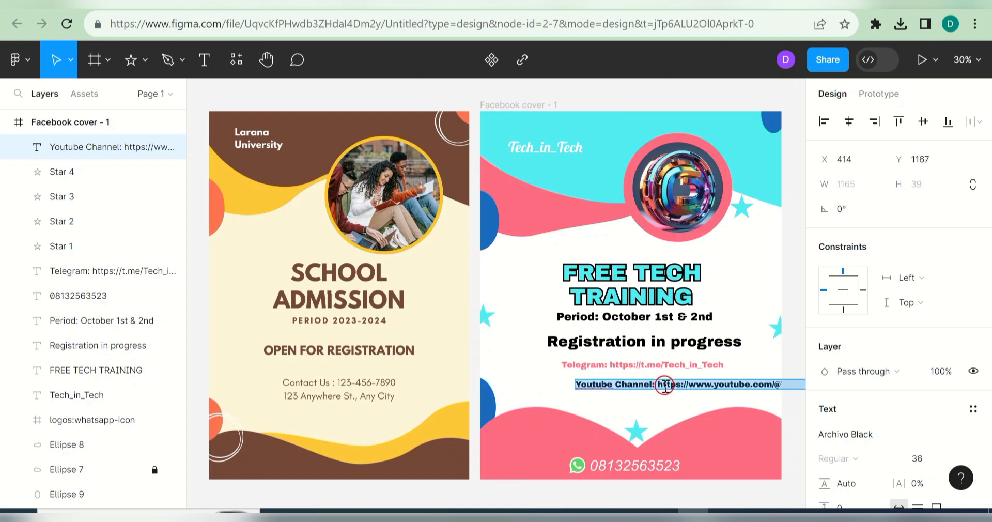
pyautogui.moveTo(986, 338); pyautogui.dragTo(987, 462)
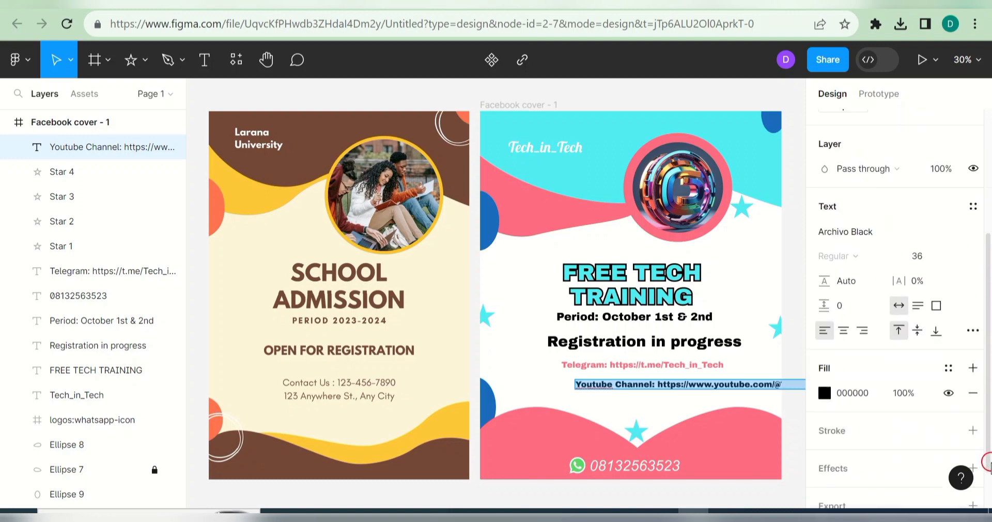
pyautogui.click(824, 393)
pyautogui.click(676, 461)
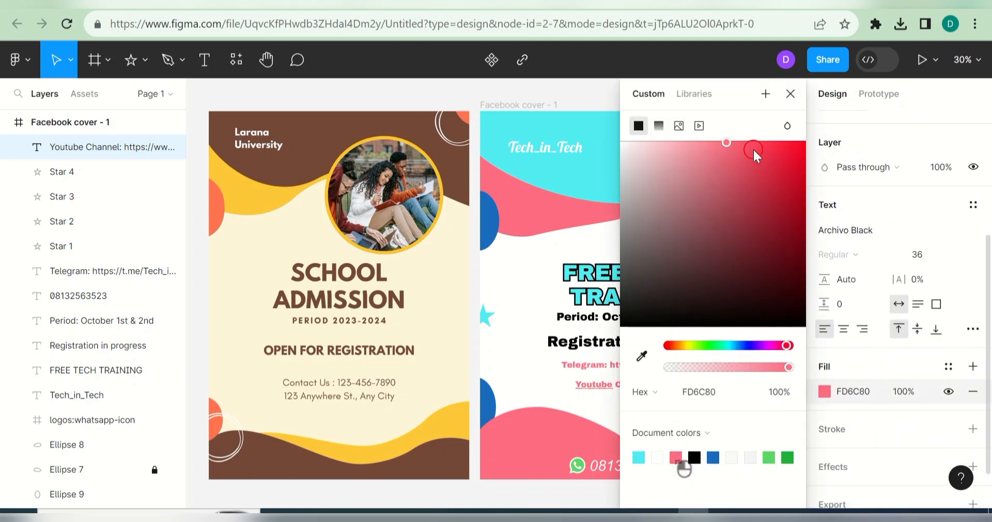
pyautogui.click(792, 94)
pyautogui.click(756, 291)
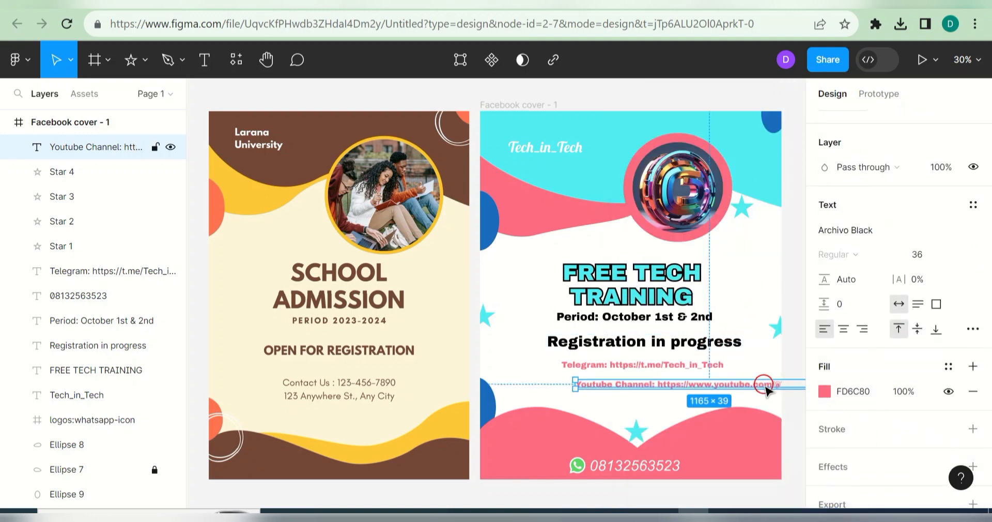
pyautogui.moveTo(718, 381); pyautogui.dragTo(652, 385)
pyautogui.click(753, 272)
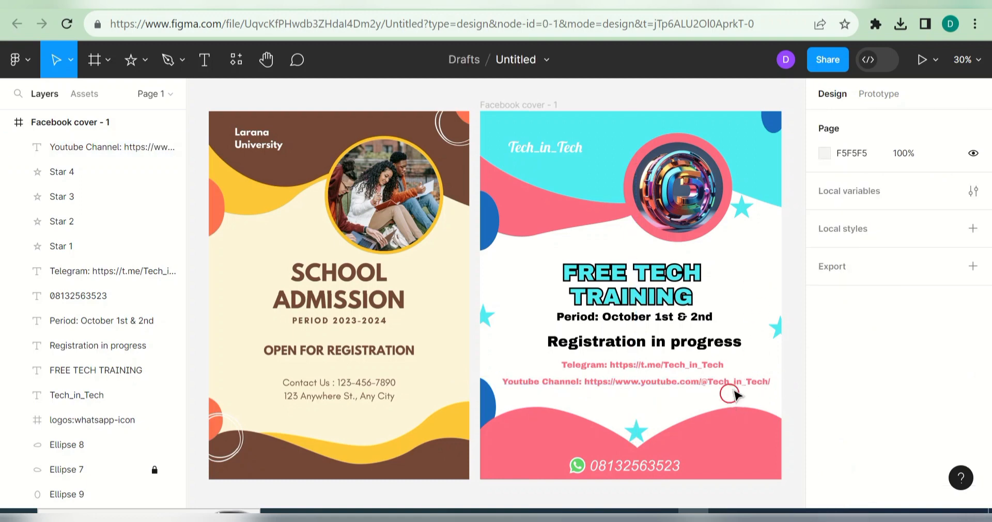
# Step: Make the words 'Youtube Channel' in the YouTube link font size 40
pyautogui.click(574, 383)
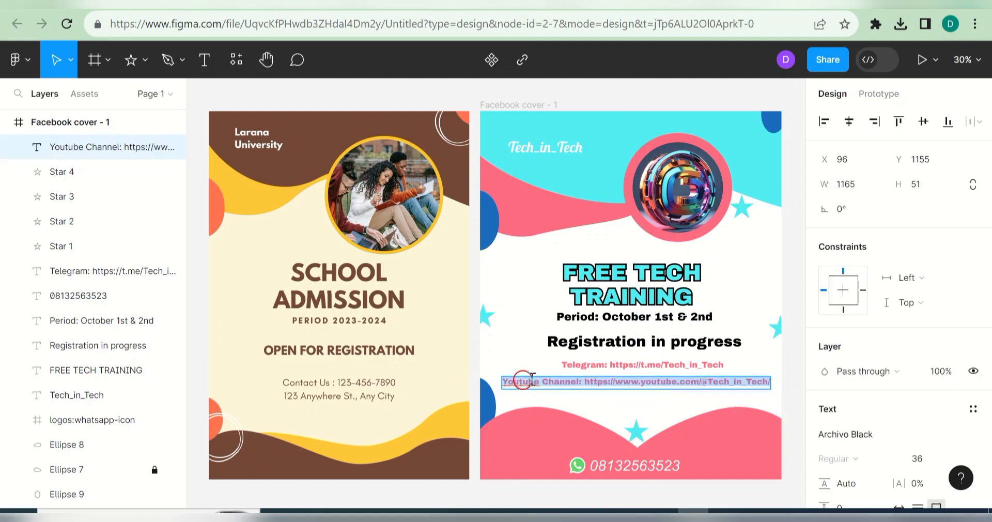
pyautogui.moveTo(503, 383); pyautogui.dragTo(577, 383)
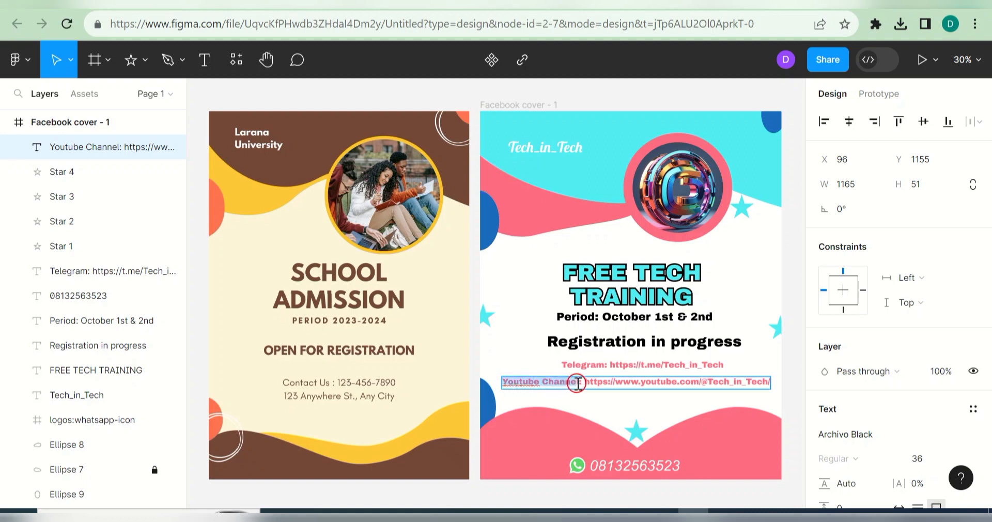
pyautogui.click(925, 474)
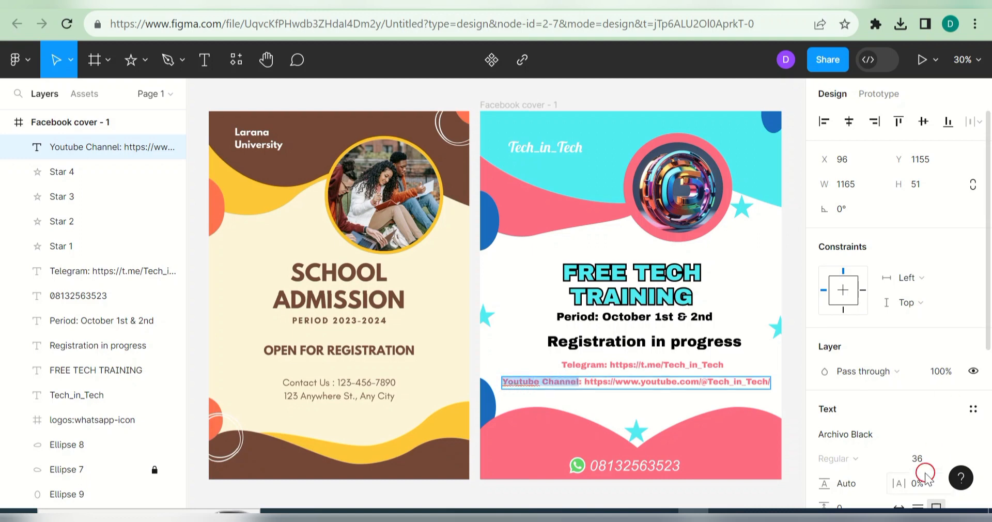
pyautogui.click(958, 458)
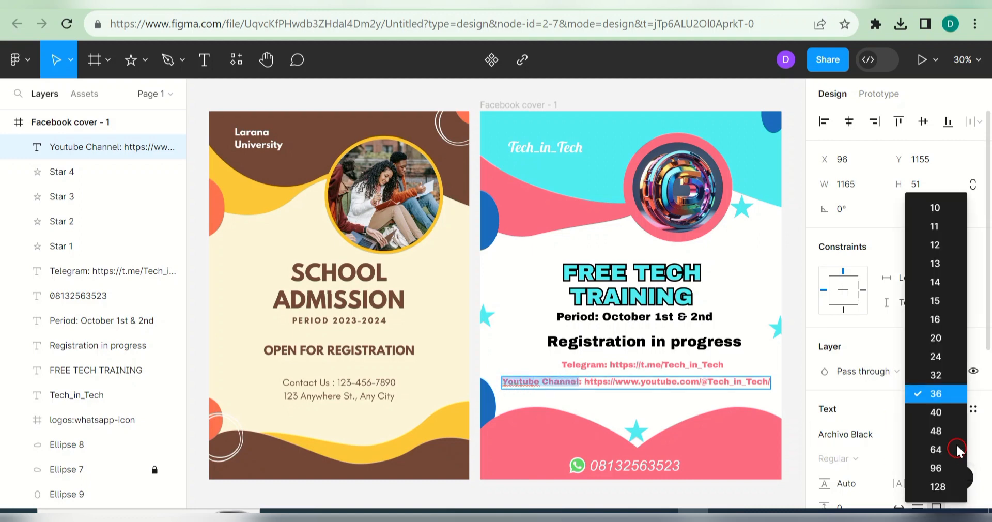
pyautogui.click(947, 412)
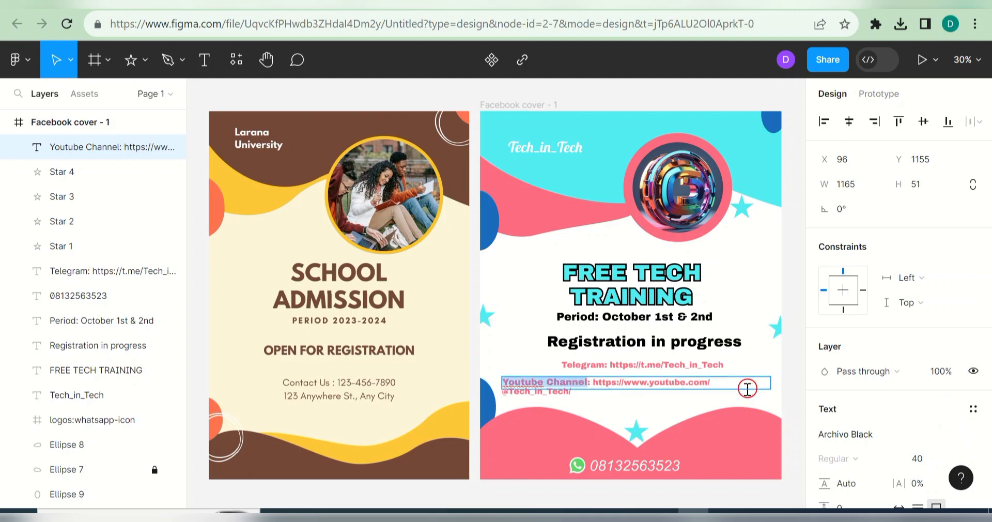
pyautogui.press('Escape')
# Step: Widen the YouTube link box to one line (1214 × 73) and centre it beneath the Telegram line
pyautogui.moveTo(771, 381); pyautogui.dragTo(717, 381)
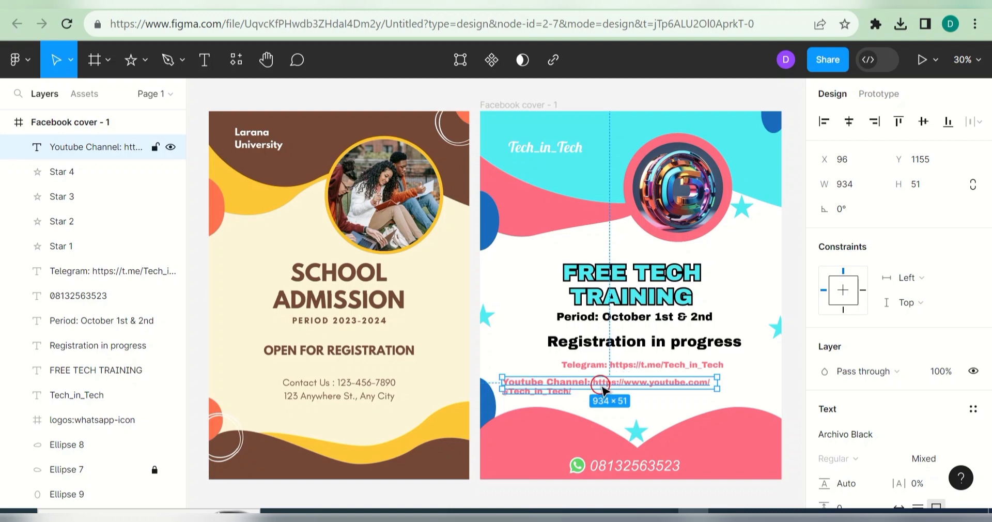
pyautogui.moveTo(603, 389)
pyautogui.mouseDown()
pyautogui.moveTo(602, 402)
pyautogui.moveTo(602, 393)
pyautogui.mouseUp()
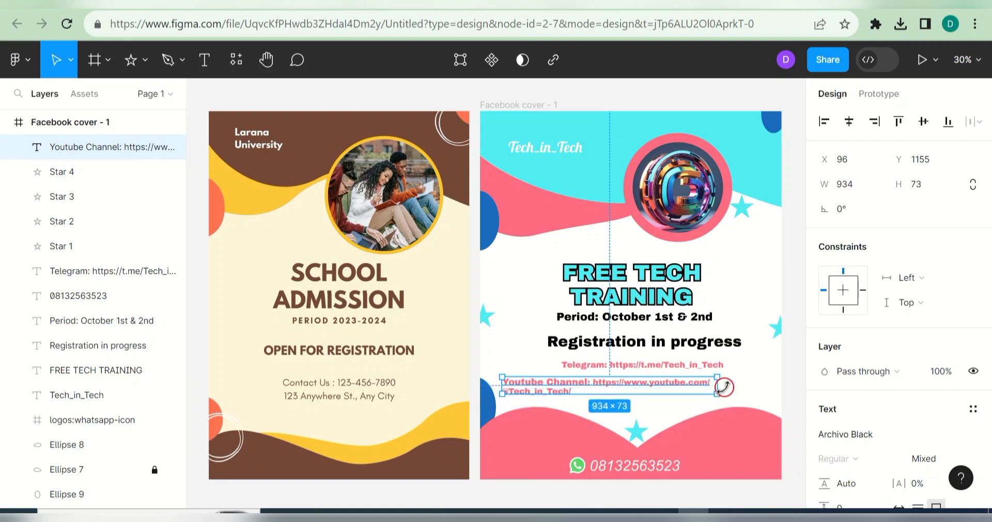
pyautogui.moveTo(719, 383); pyautogui.dragTo(672, 380)
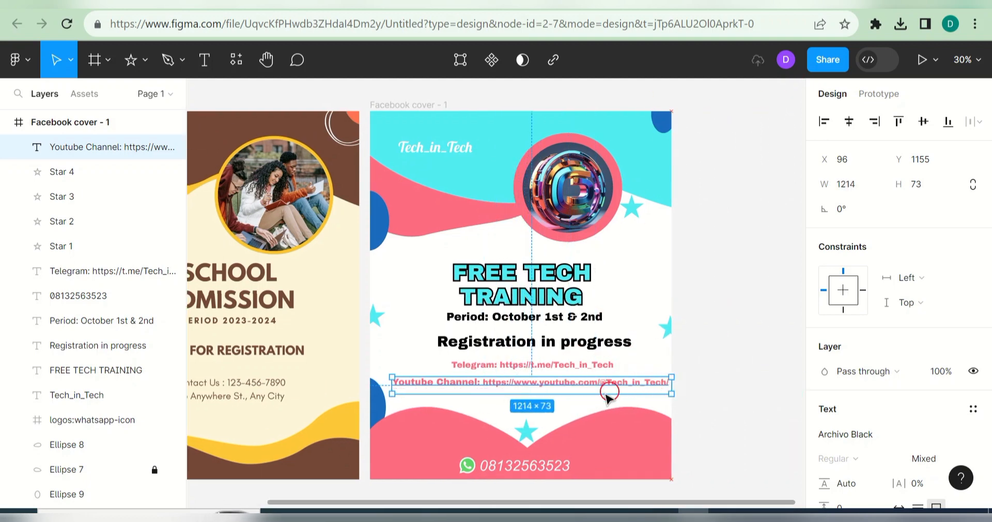
pyautogui.click(594, 420)
pyautogui.click(568, 382)
pyautogui.moveTo(570, 381); pyautogui.dragTo(568, 381)
pyautogui.click(744, 367)
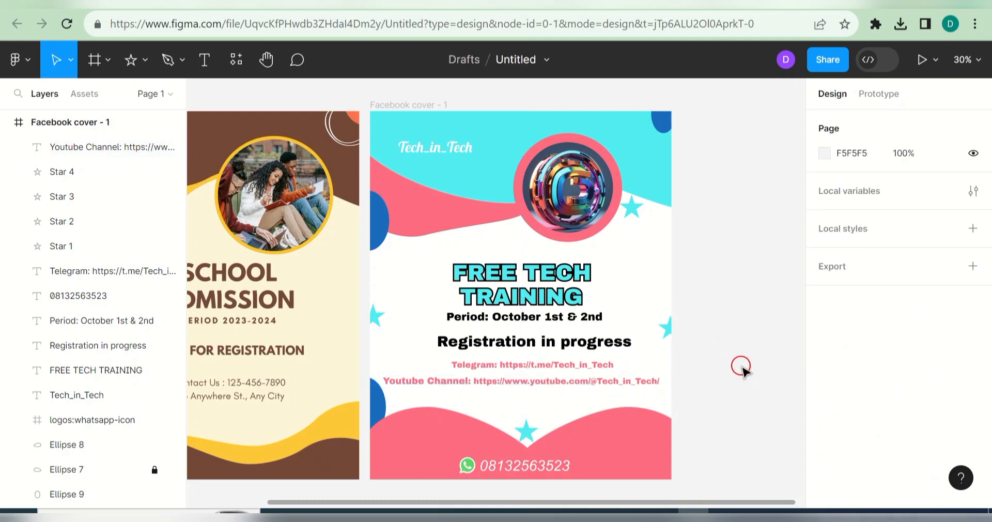
pyautogui.moveTo(689, 502); pyautogui.dragTo(560, 498)
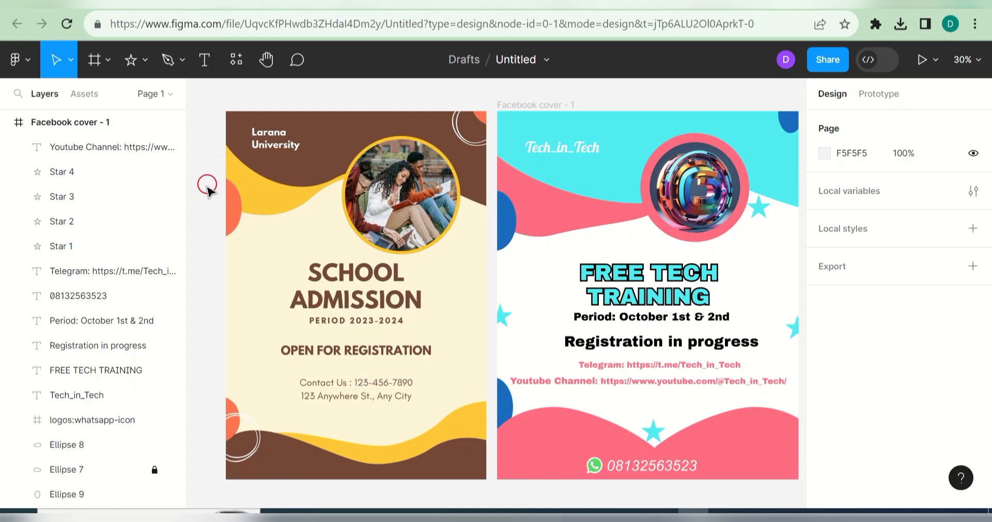
pyautogui.moveTo(339, 205); pyautogui.dragTo(281, 226)
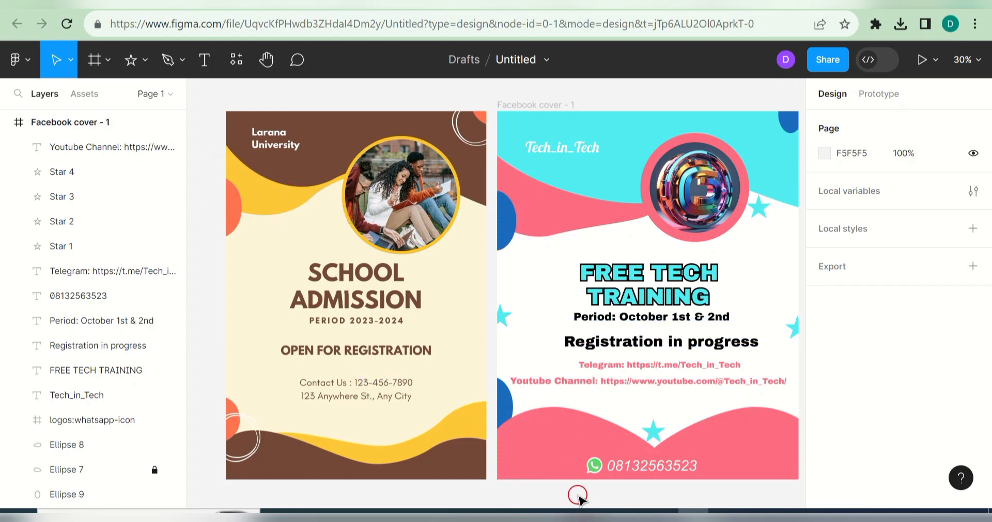
# Step: Give the Facebook cover frame a PNG export setting at 2x scale
pyautogui.click(523, 105)
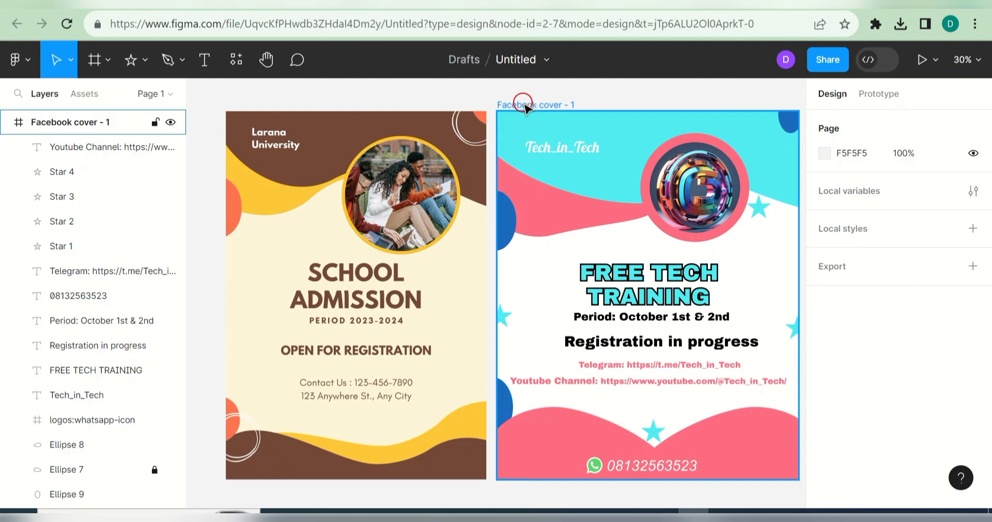
pyautogui.scroll(-5, 982, 295)
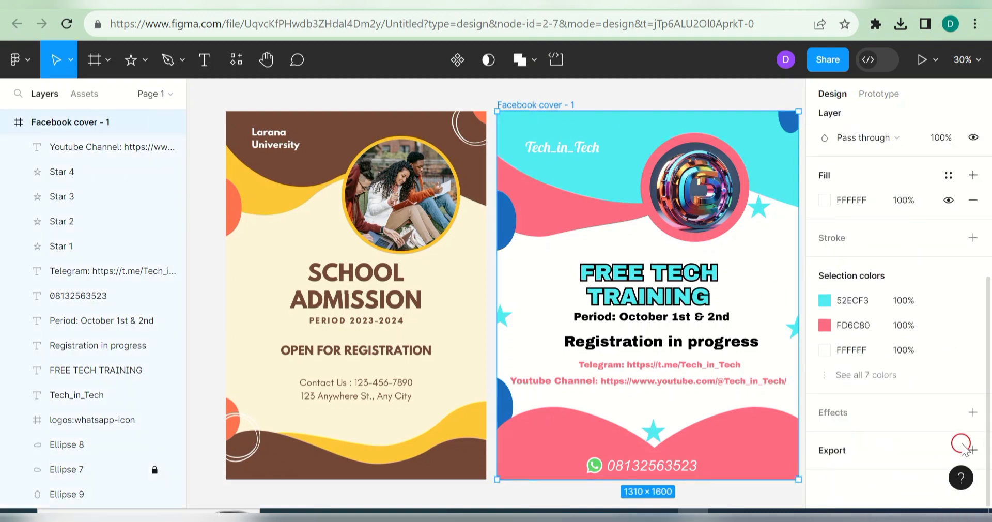
pyautogui.click(962, 448)
pyautogui.moveTo(986, 421); pyautogui.dragTo(990, 420)
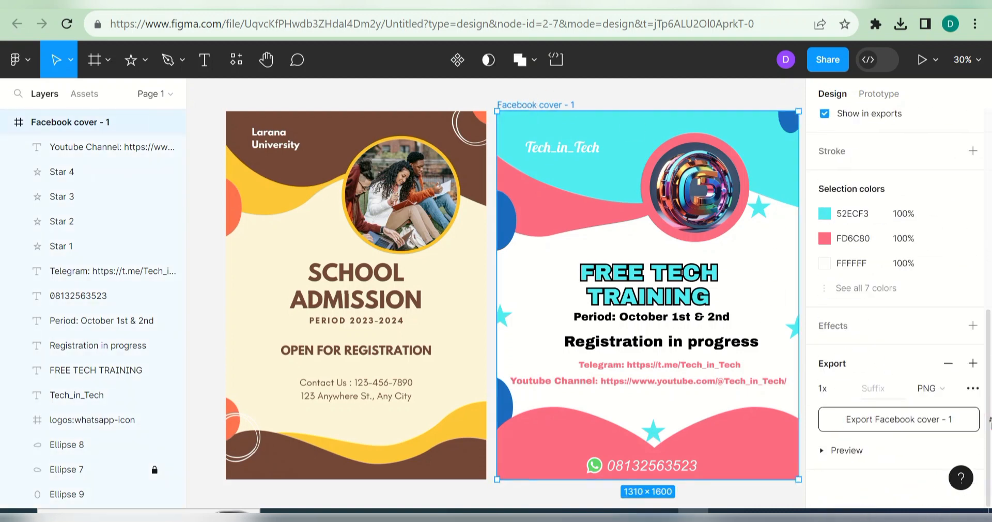
pyautogui.click(847, 450)
pyautogui.scroll(-3, 986, 408)
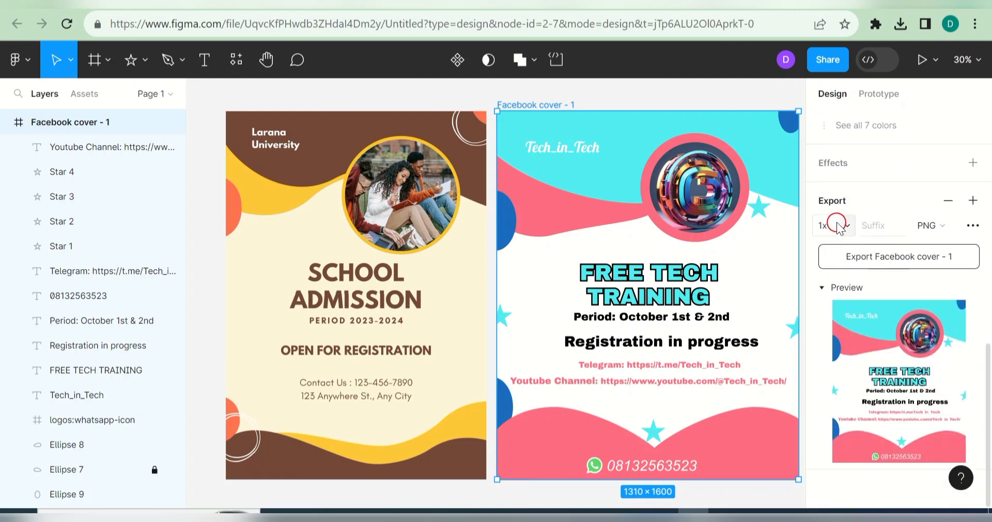
pyautogui.click(837, 226)
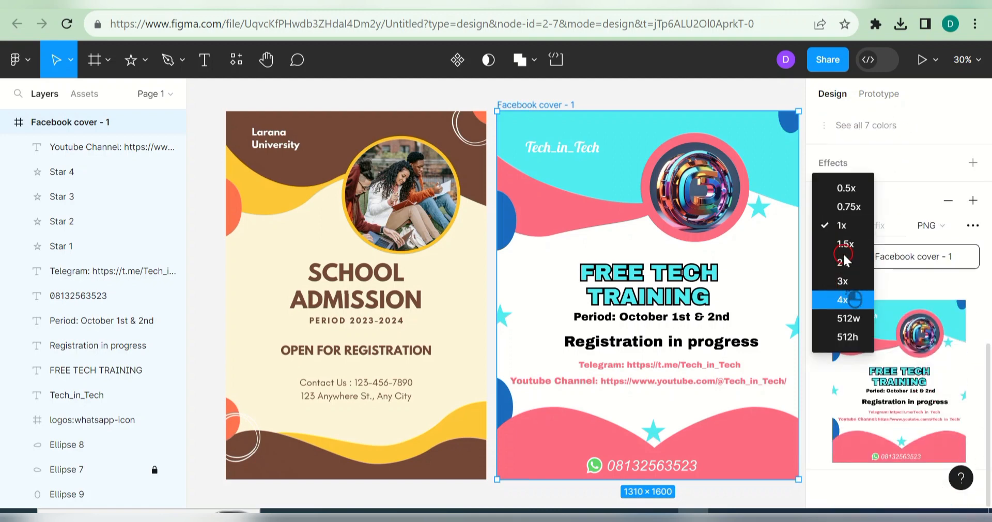
pyautogui.click(844, 299)
pyautogui.click(845, 230)
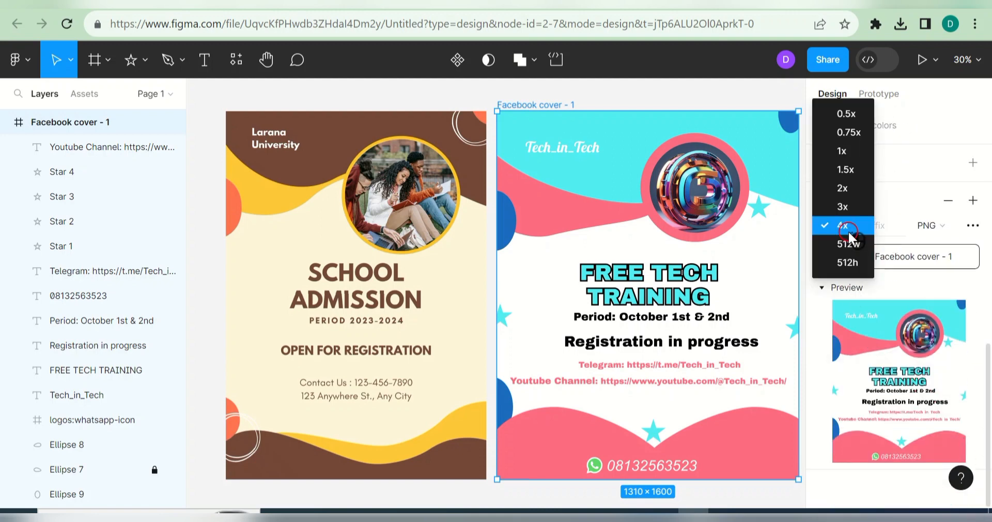
pyautogui.click(845, 189)
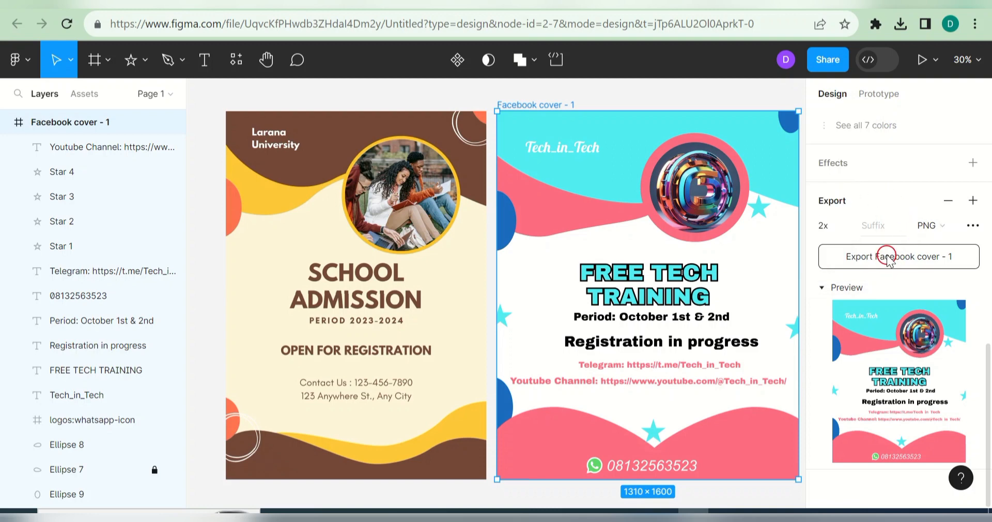
# Step: Rename the frame 'tech flyer' and export it as PNG
pyautogui.doubleClick(561, 106)
pyautogui.write('tech')
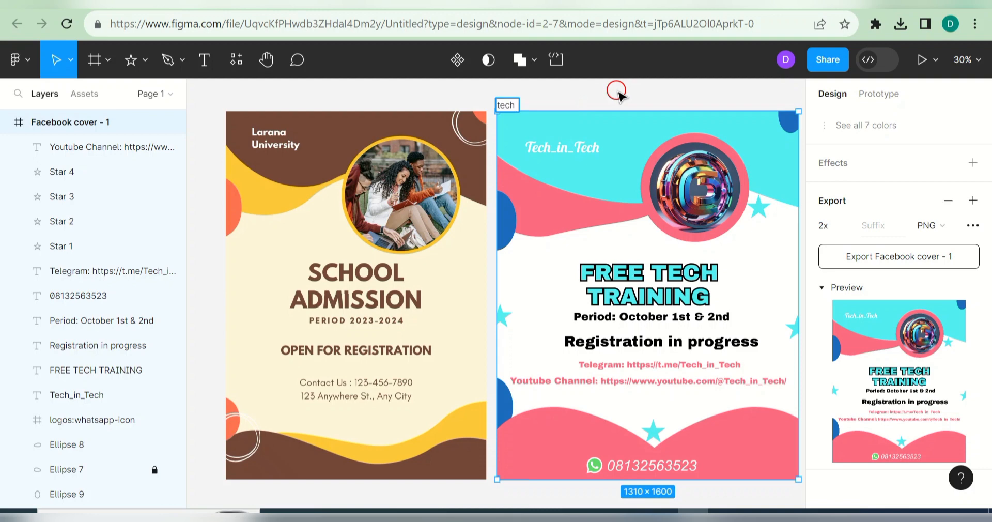
pyautogui.write(' flyer')
pyautogui.press('Return')
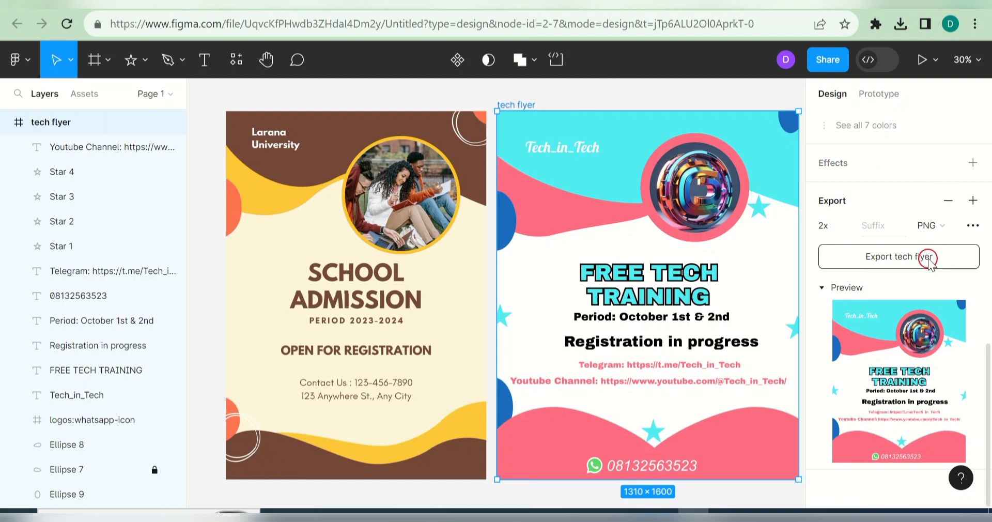
pyautogui.click(930, 256)
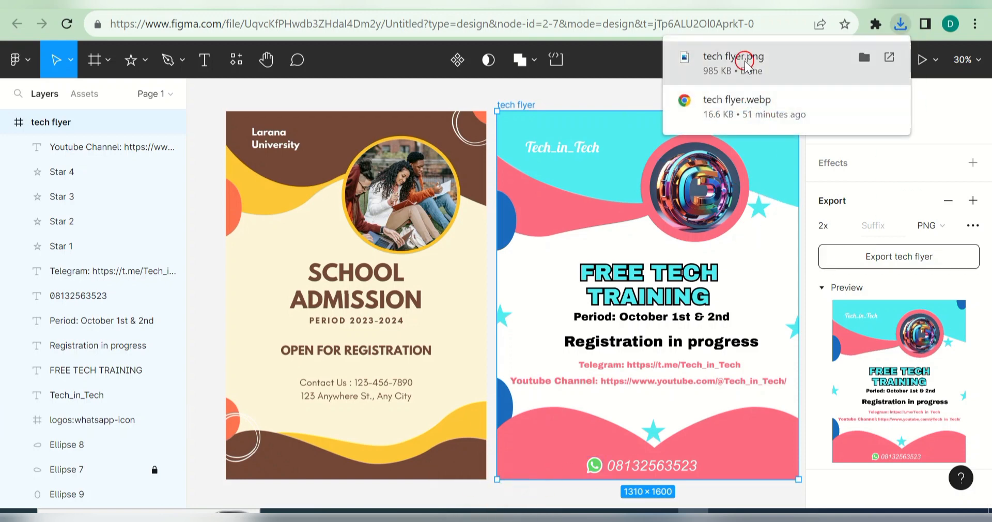
# Step: View the downloaded tech flyer.png in a maximised Windows Photos window
pyautogui.click(747, 63)
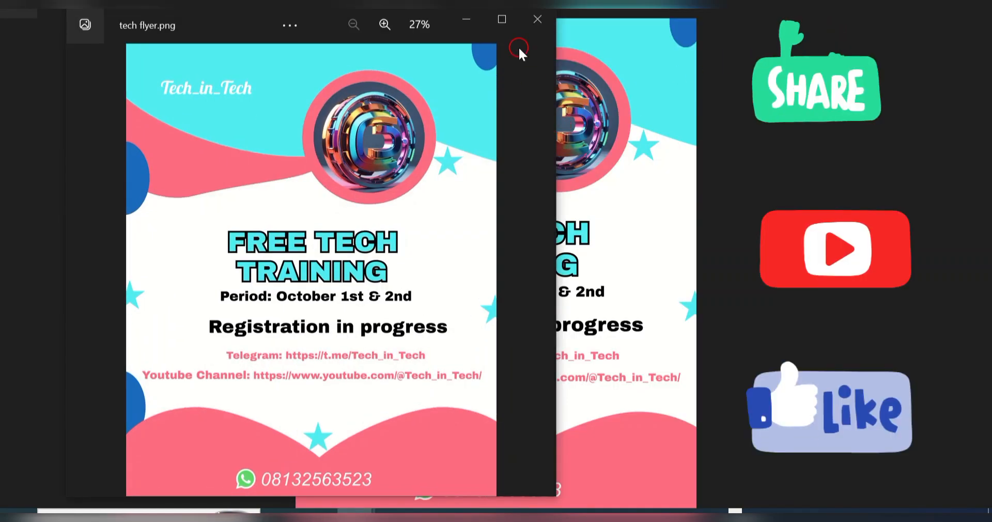
pyautogui.click(505, 20)
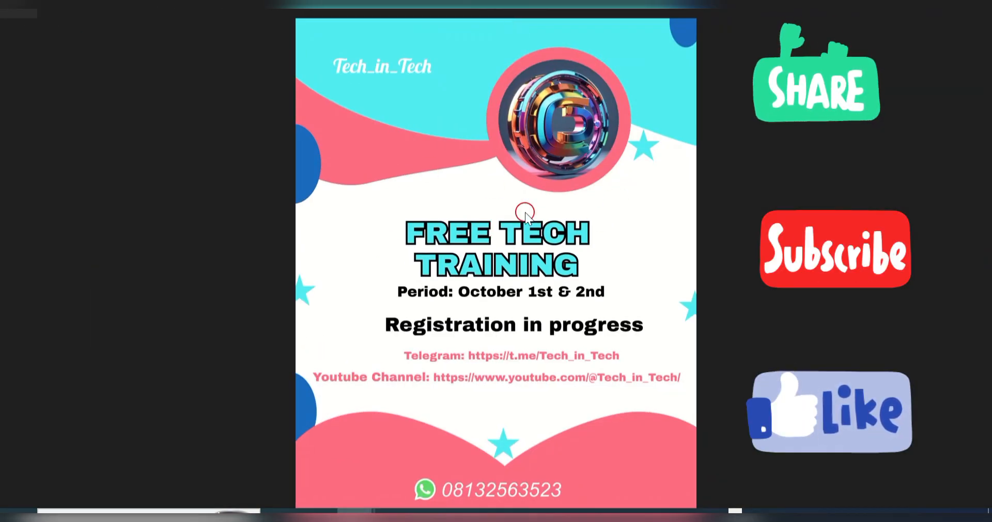